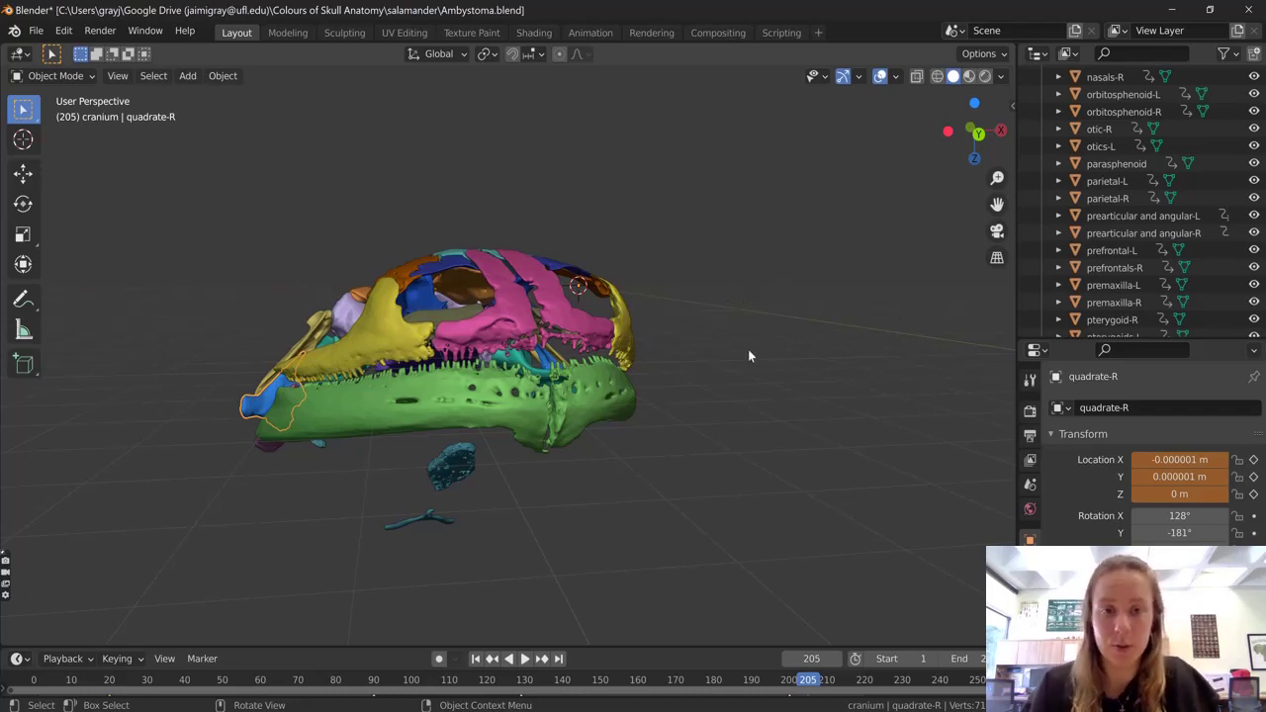
# Examine how the skull roof is divided by selecting the prefrontal, frontal and both premaxilla bones
pyautogui.moveTo(546, 313); pyautogui.dragTo(574, 435, button='middle')
pyautogui.click(462, 380)
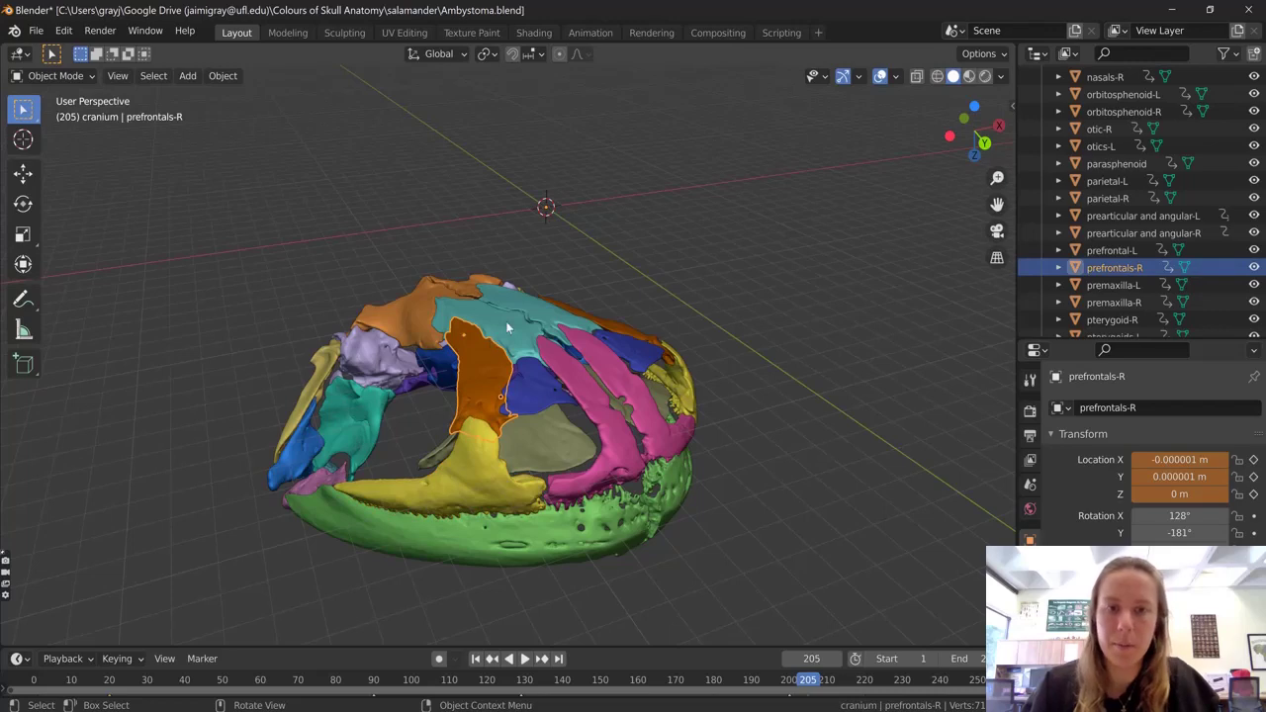
pyautogui.click(515, 326)
pyautogui.click(564, 397)
pyautogui.click(610, 359)
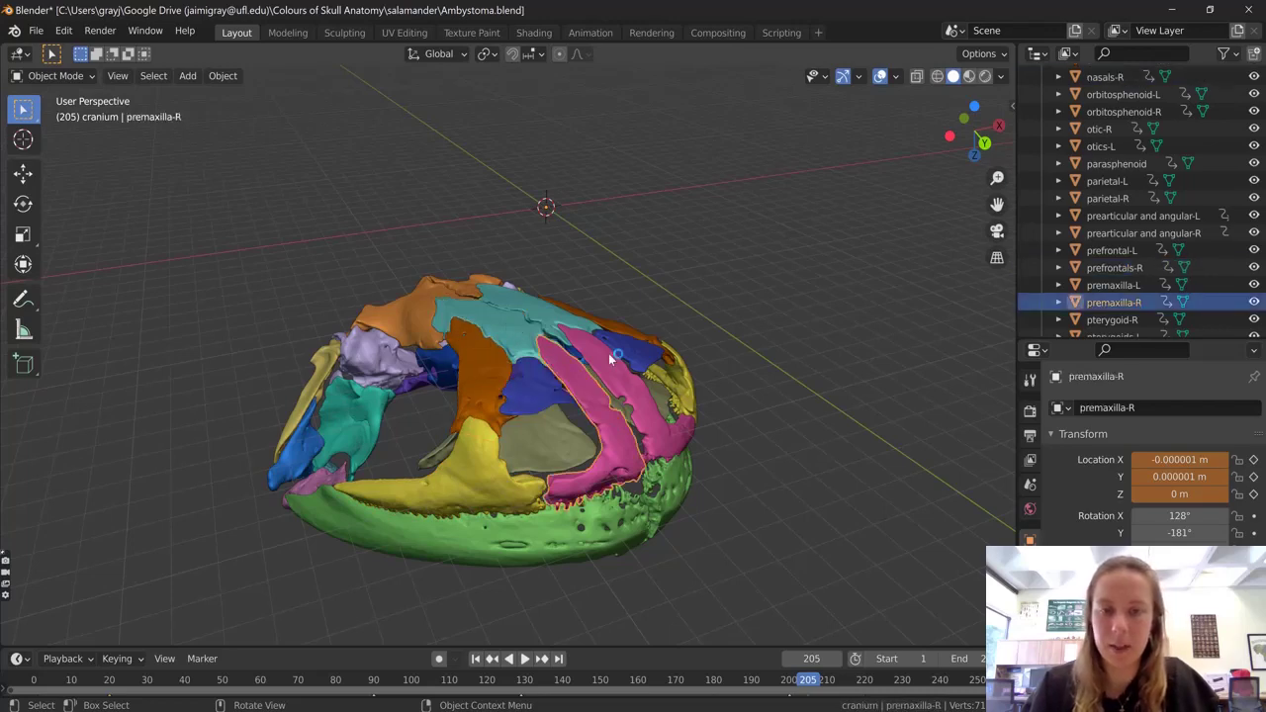
pyautogui.click(611, 359)
pyautogui.moveTo(610, 359); pyautogui.dragTo(736, 345, button='middle')
pyautogui.moveTo(611, 400); pyautogui.dragTo(661, 433, button='middle')
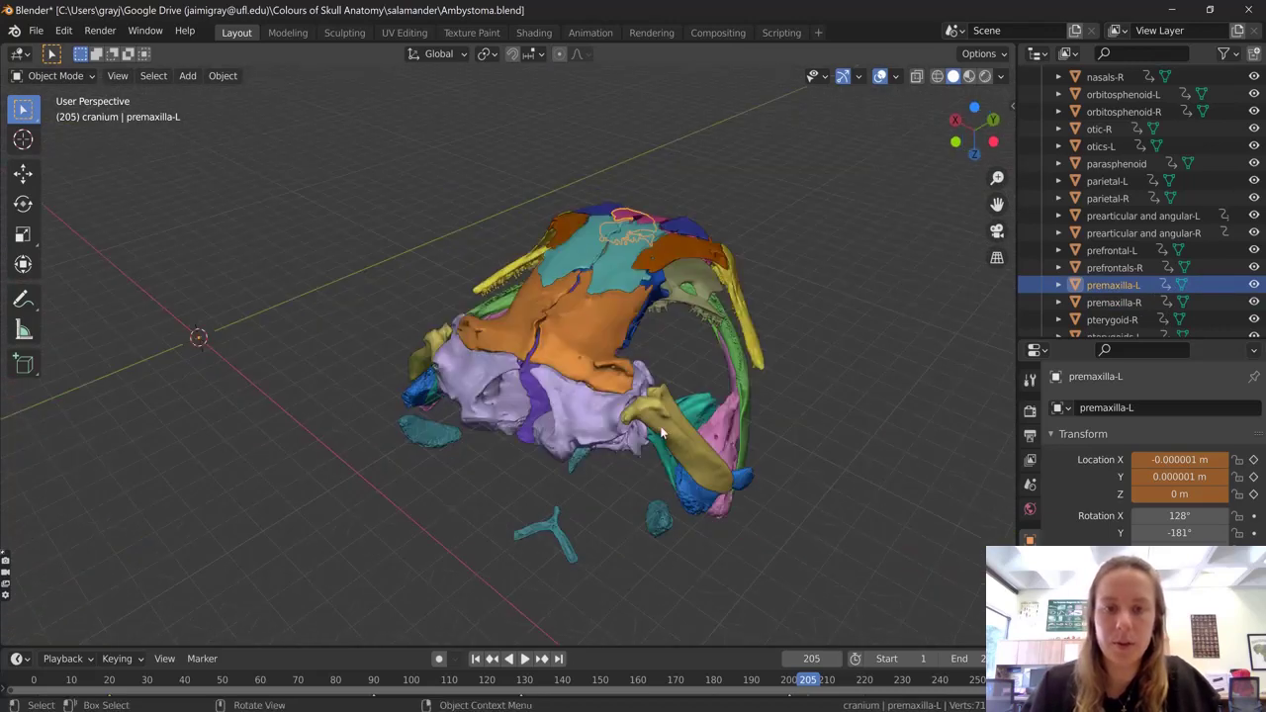
# Inspect the joined squamosals and the neighbouring pterygoid at the back of the skull
pyautogui.click(661, 433)
pyautogui.moveTo(562, 433); pyautogui.dragTo(443, 359, button='middle')
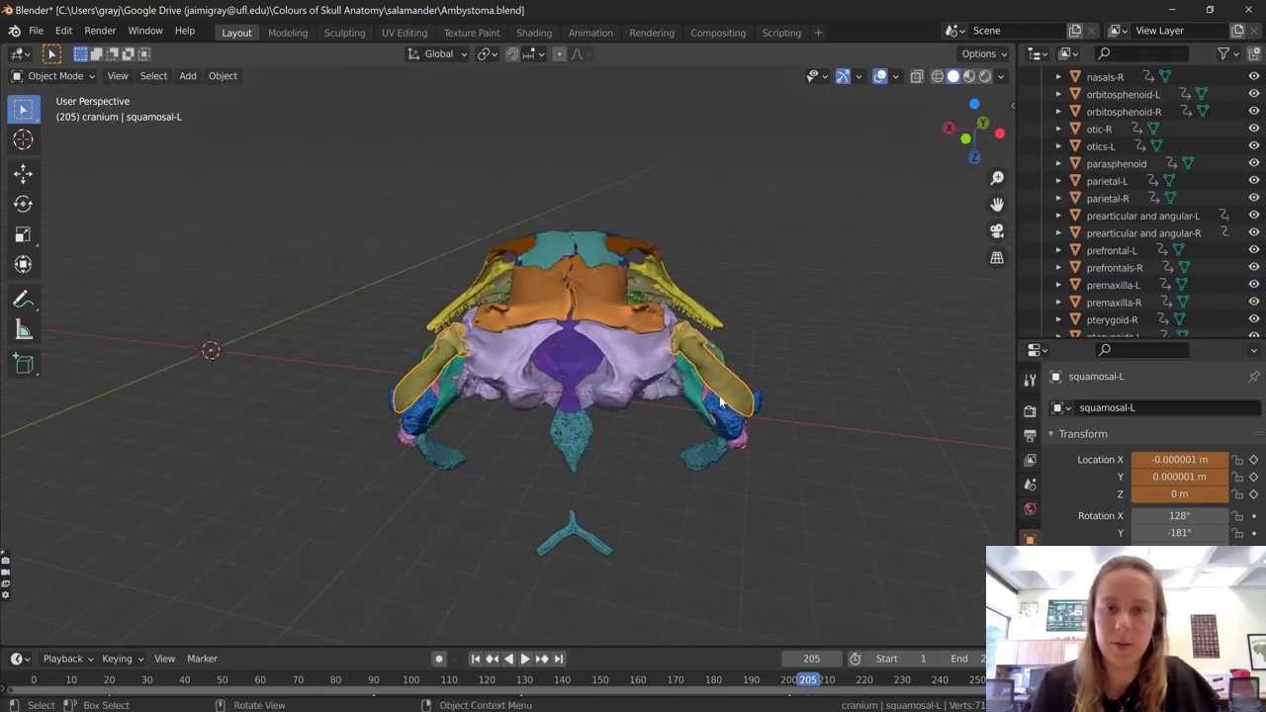
pyautogui.moveTo(725, 448); pyautogui.dragTo(643, 388, button='middle')
pyautogui.click(630, 391)
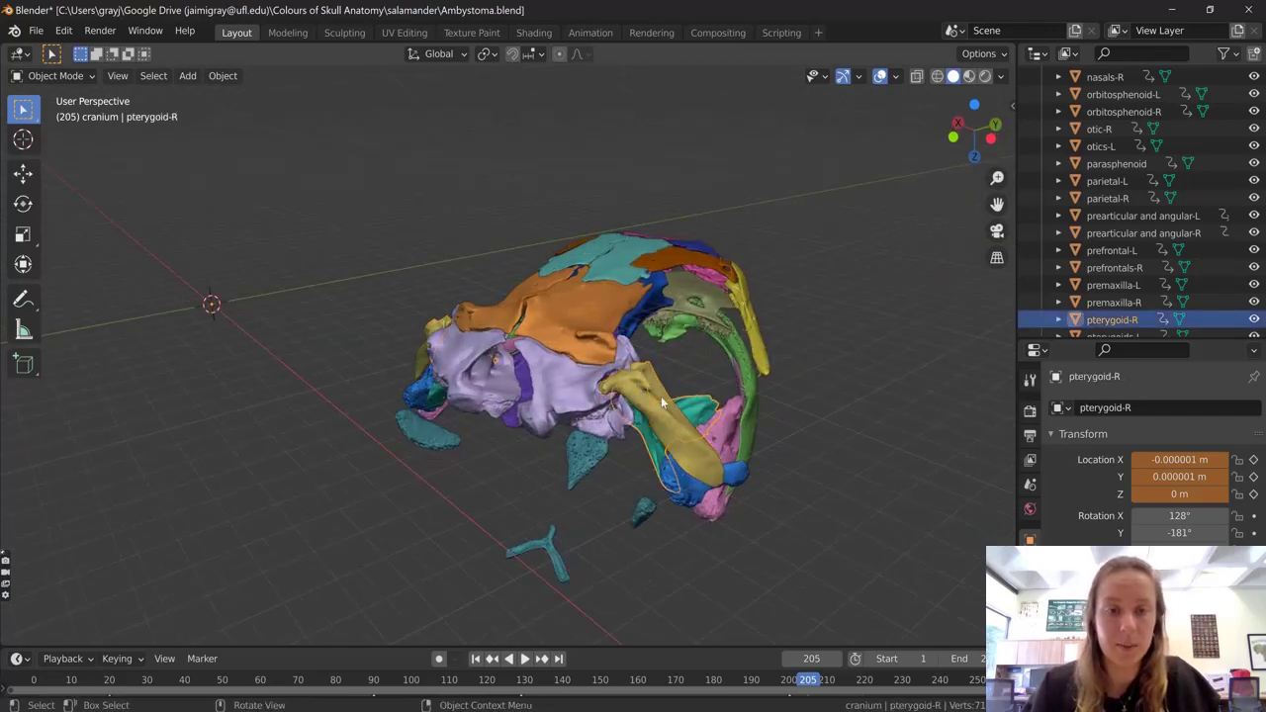
# Open the squamosal-L mesh in Edit Mode and box-select a patch of vertices on the skull's right squamosal bone
pyautogui.click(555, 327)
pyautogui.moveTo(555, 327); pyautogui.dragTo(663, 346, button='middle')
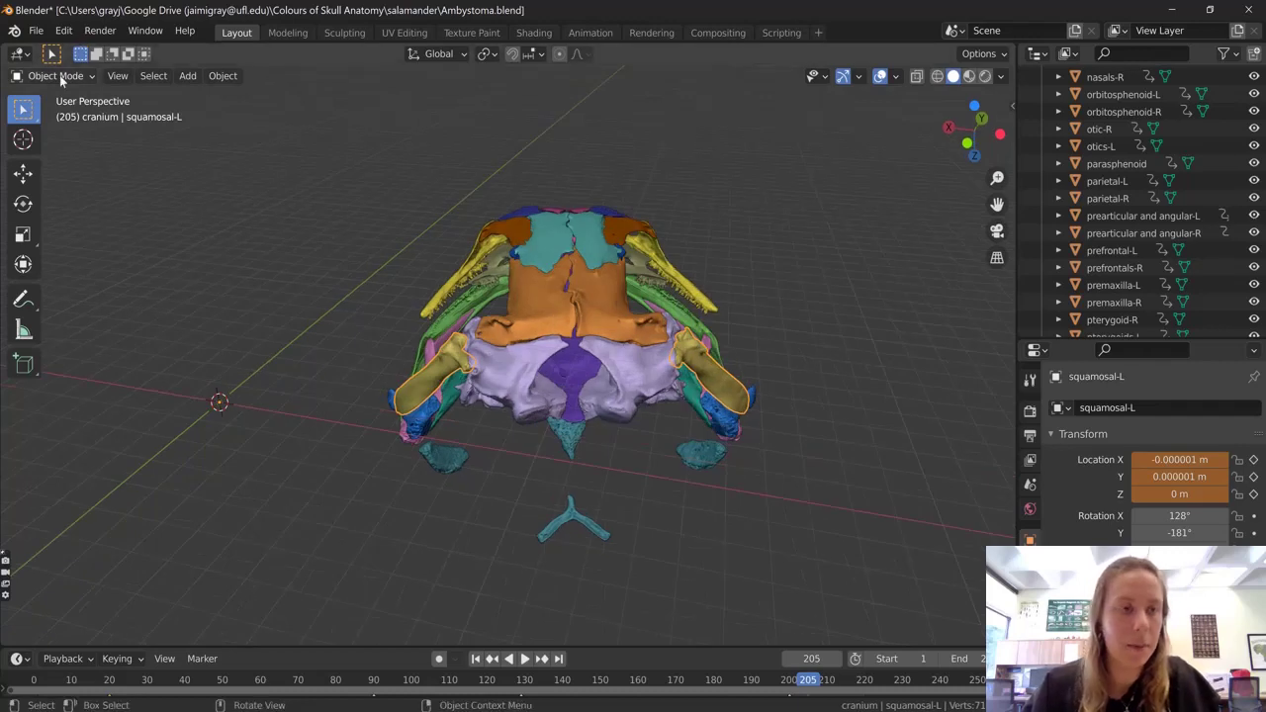
pyautogui.click(60, 77)
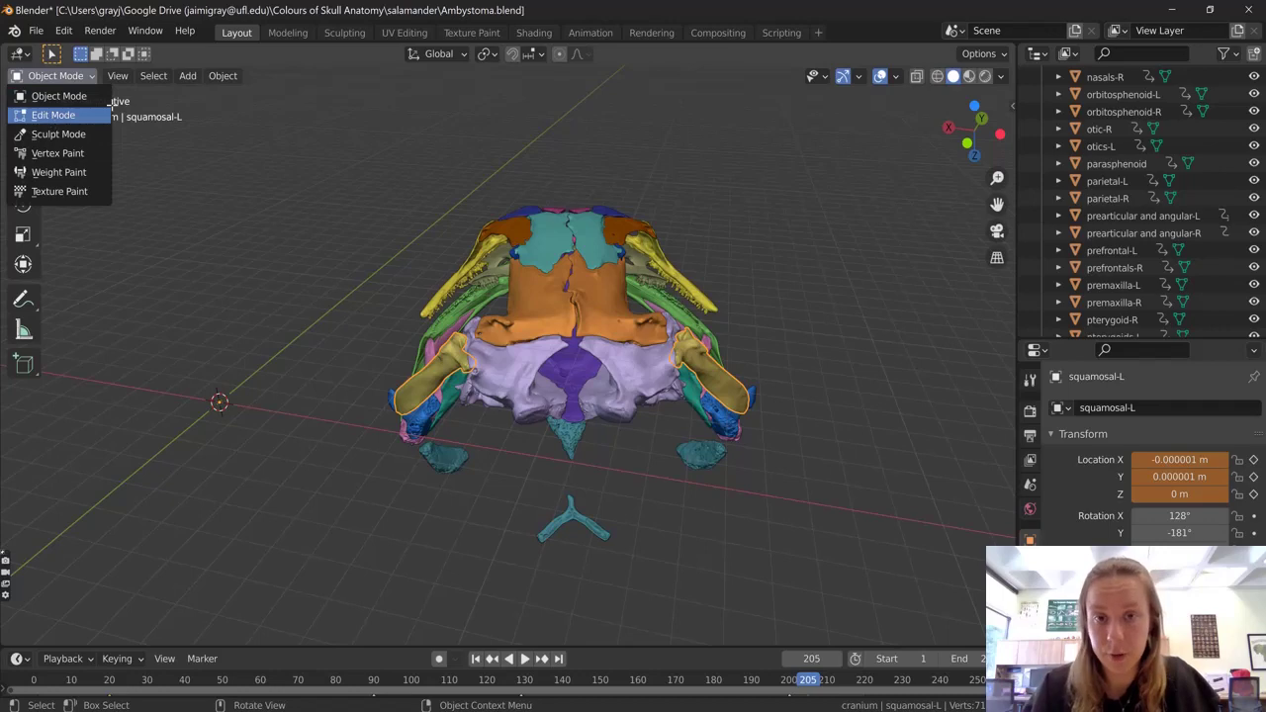
pyautogui.click(53, 116)
pyautogui.moveTo(626, 341); pyautogui.dragTo(590, 345, button='middle')
pyautogui.scroll(3, 624, 331)
pyautogui.scroll(2, 608, 372)
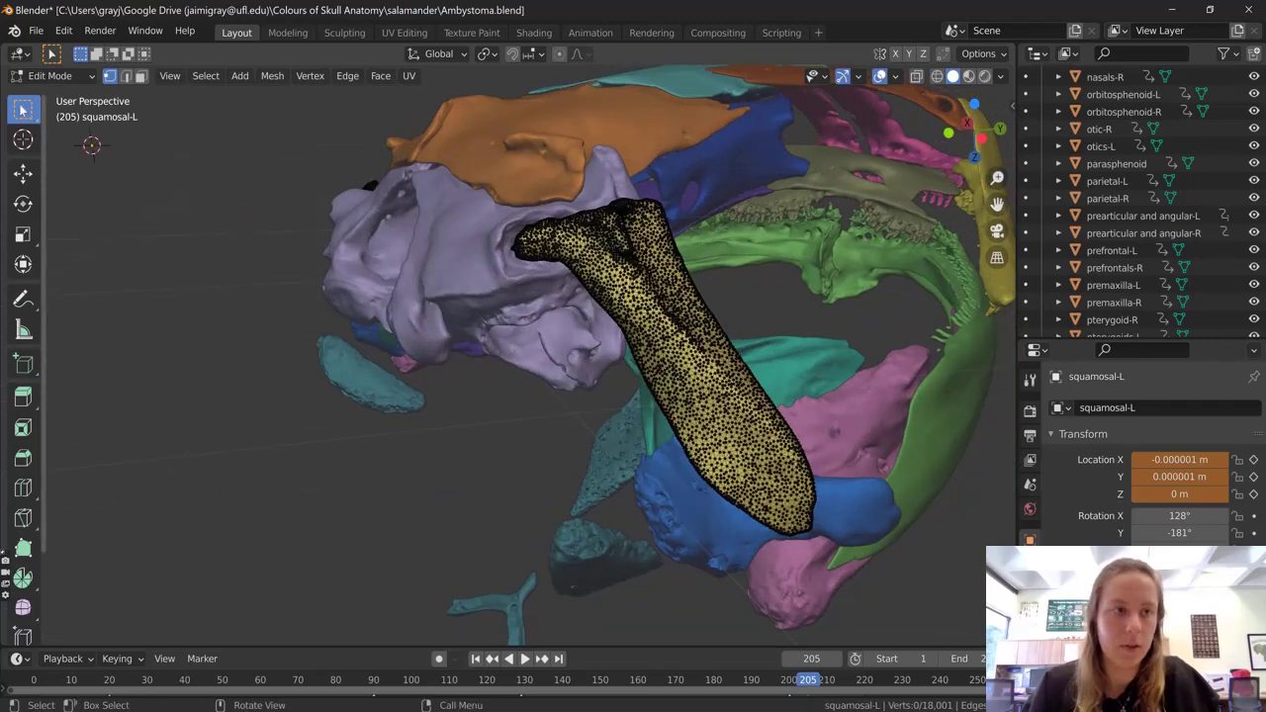
pyautogui.press('b')
pyautogui.moveTo(684, 348); pyautogui.dragTo(720, 395)
pyautogui.moveTo(789, 357); pyautogui.dragTo(870, 391, button='middle')
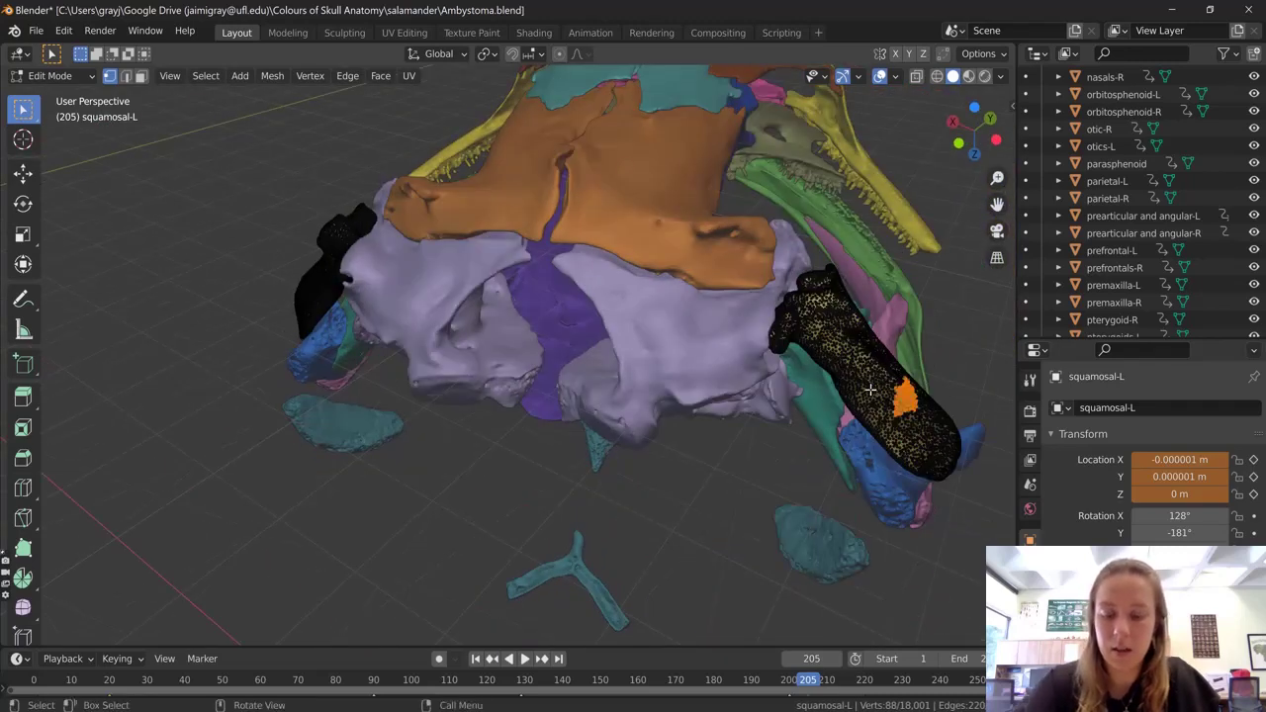
# Extend the selection to all linked vertices of that squamosal and separate the selection into its own object
pyautogui.press('ctrl')
pyautogui.hotkey('ctrl', 'l')
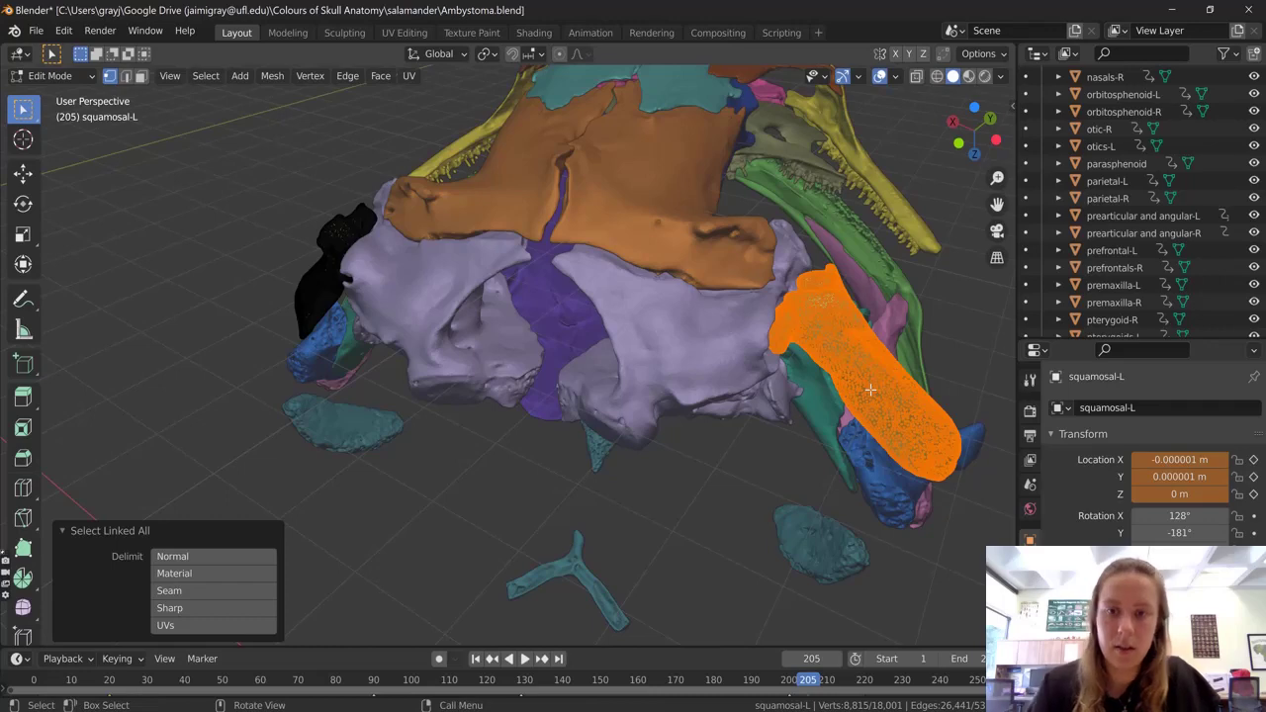
pyautogui.moveTo(659, 359)
pyautogui.mouseDown(button='middle')
pyautogui.moveTo(639, 370)
pyautogui.moveTo(693, 378)
pyautogui.moveTo(719, 365)
pyautogui.moveTo(652, 359)
pyautogui.mouseUp(button='middle')
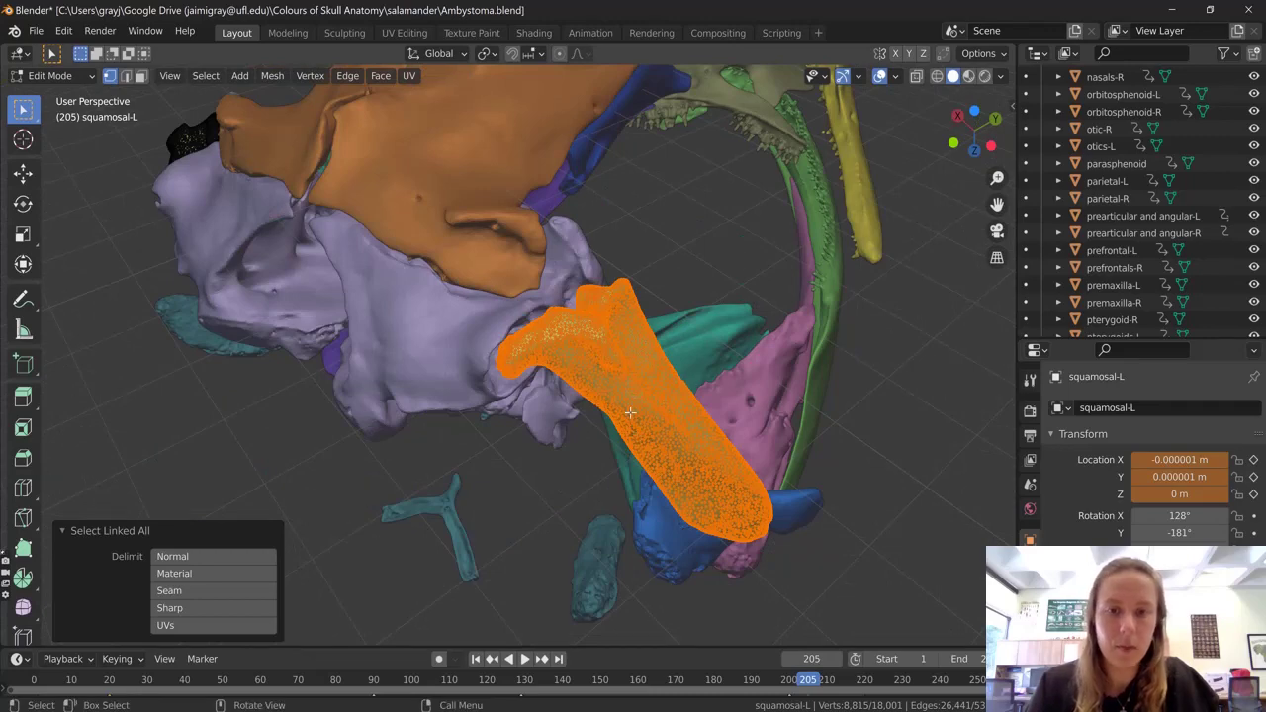
pyautogui.rightClick(628, 380)
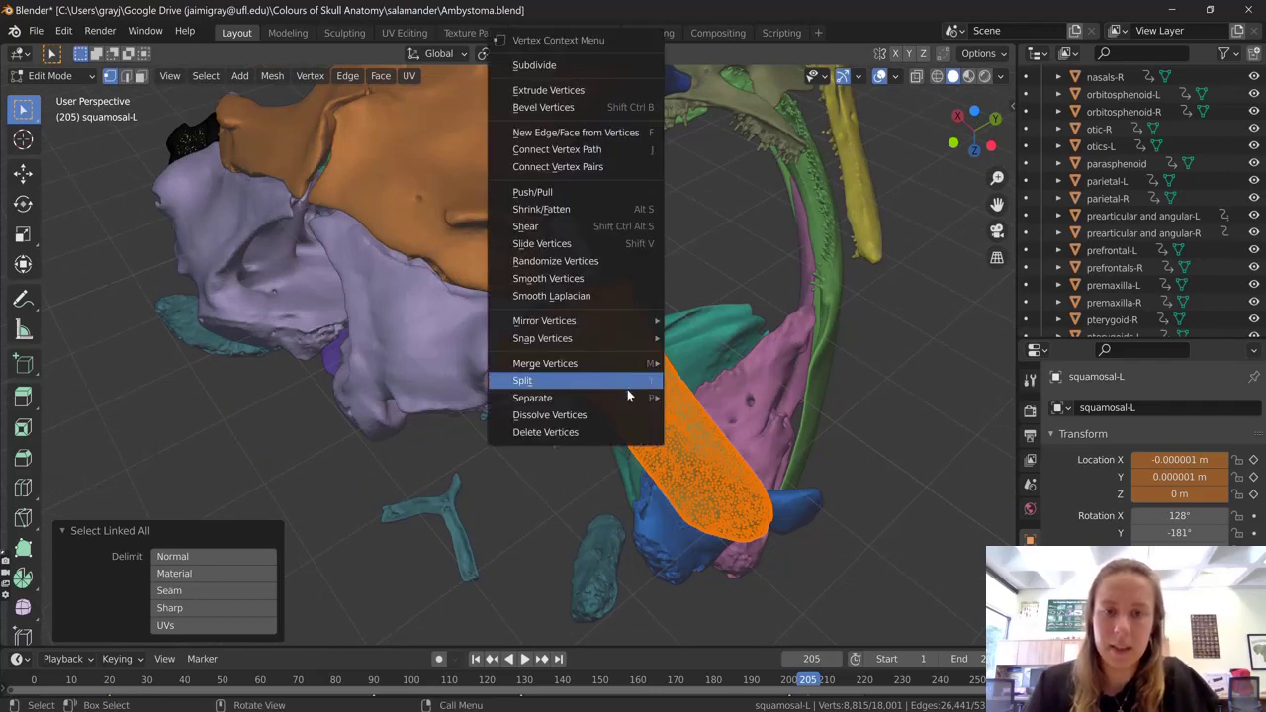
pyautogui.moveTo(628, 396)
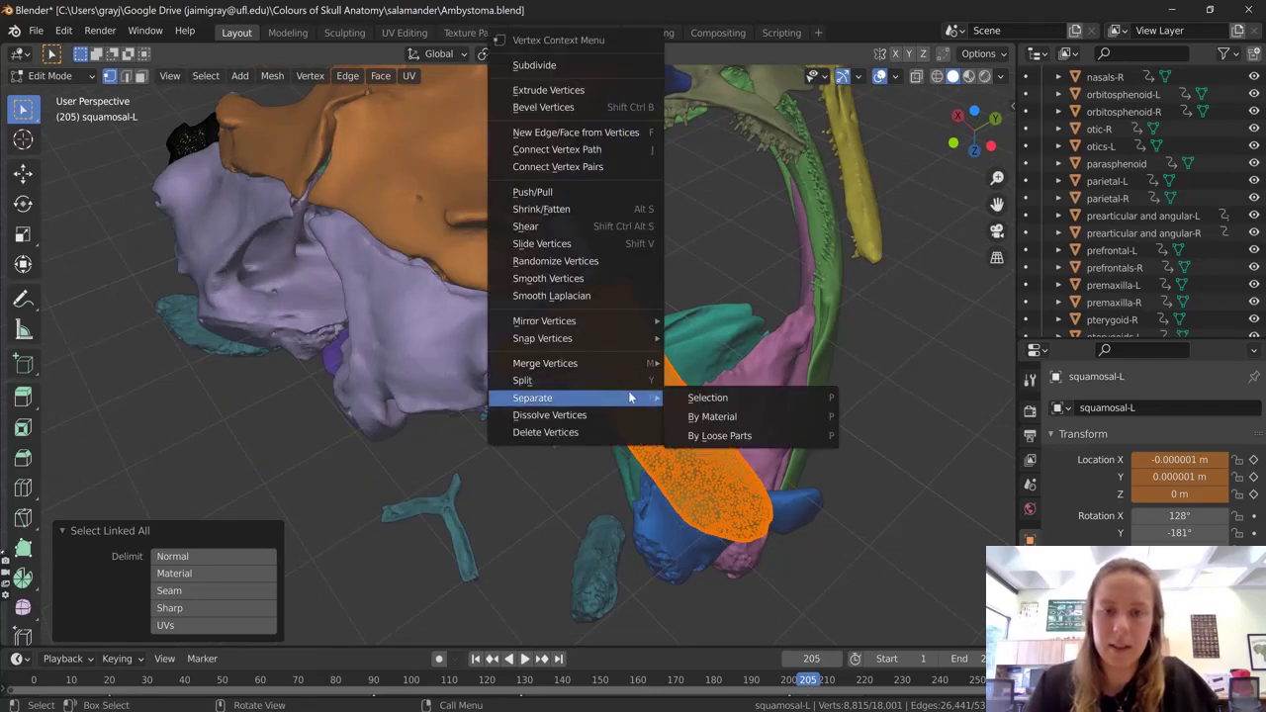
pyautogui.click(729, 399)
pyautogui.moveTo(571, 389); pyautogui.dragTo(635, 352, button='middle')
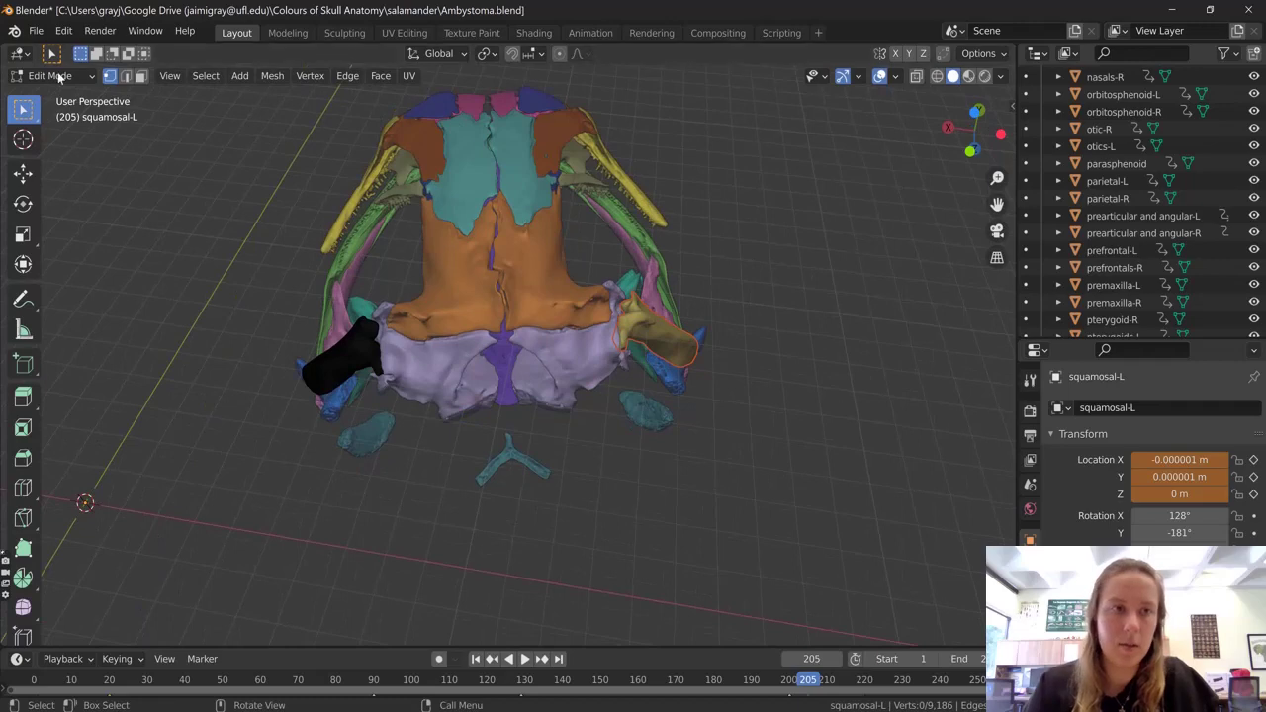
# Return to Object Mode and select each squamosal in turn to match it with its object entry
pyautogui.click(52, 76)
pyautogui.click(54, 97)
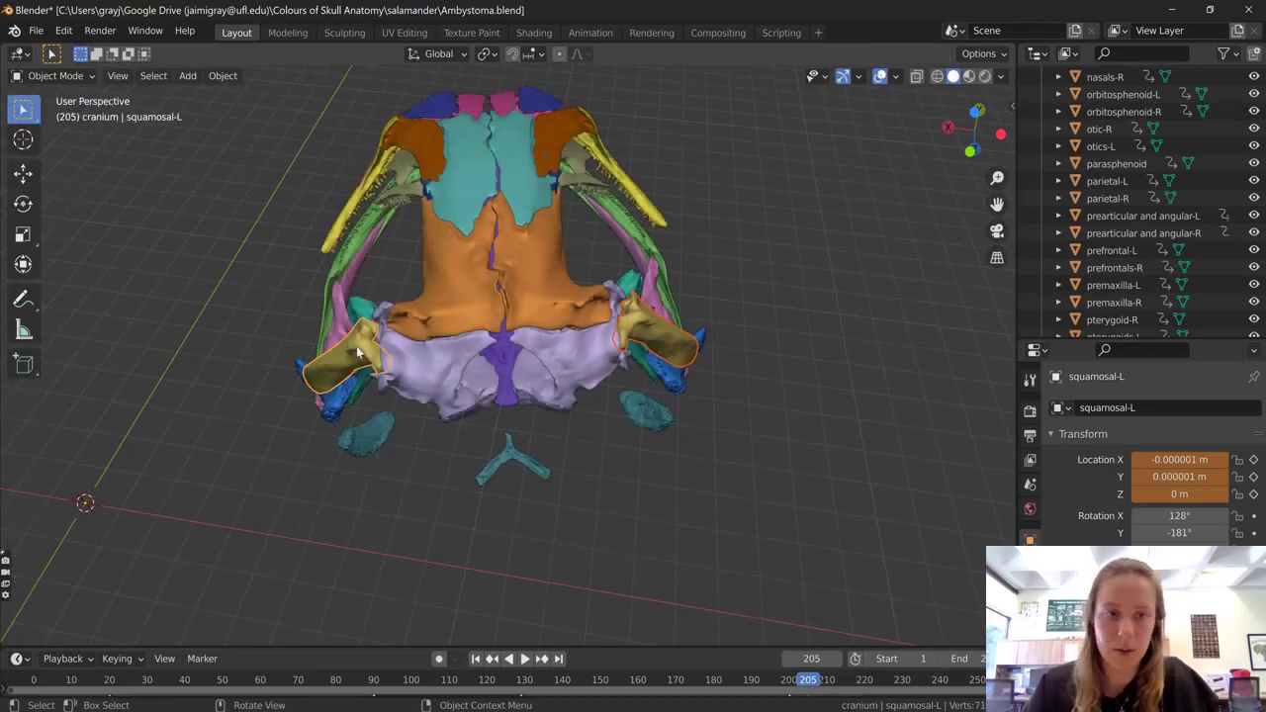
pyautogui.click(656, 331)
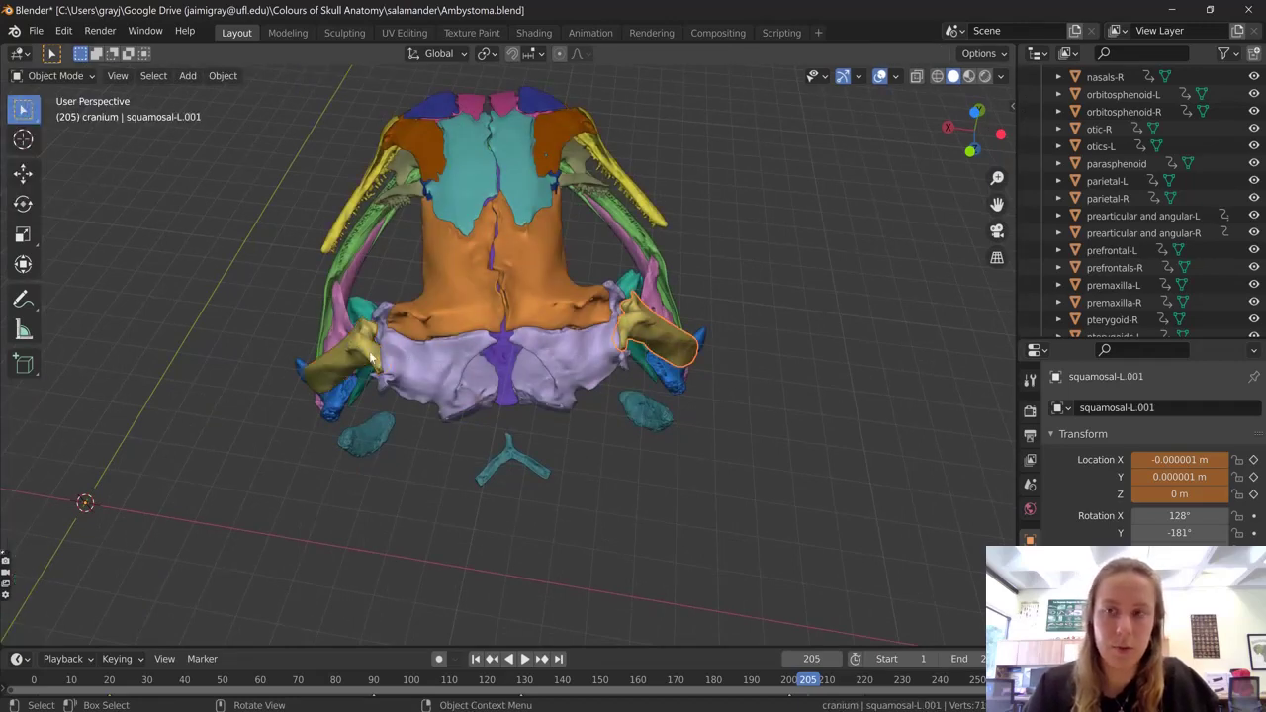
pyautogui.scroll(-4, 1118, 296)
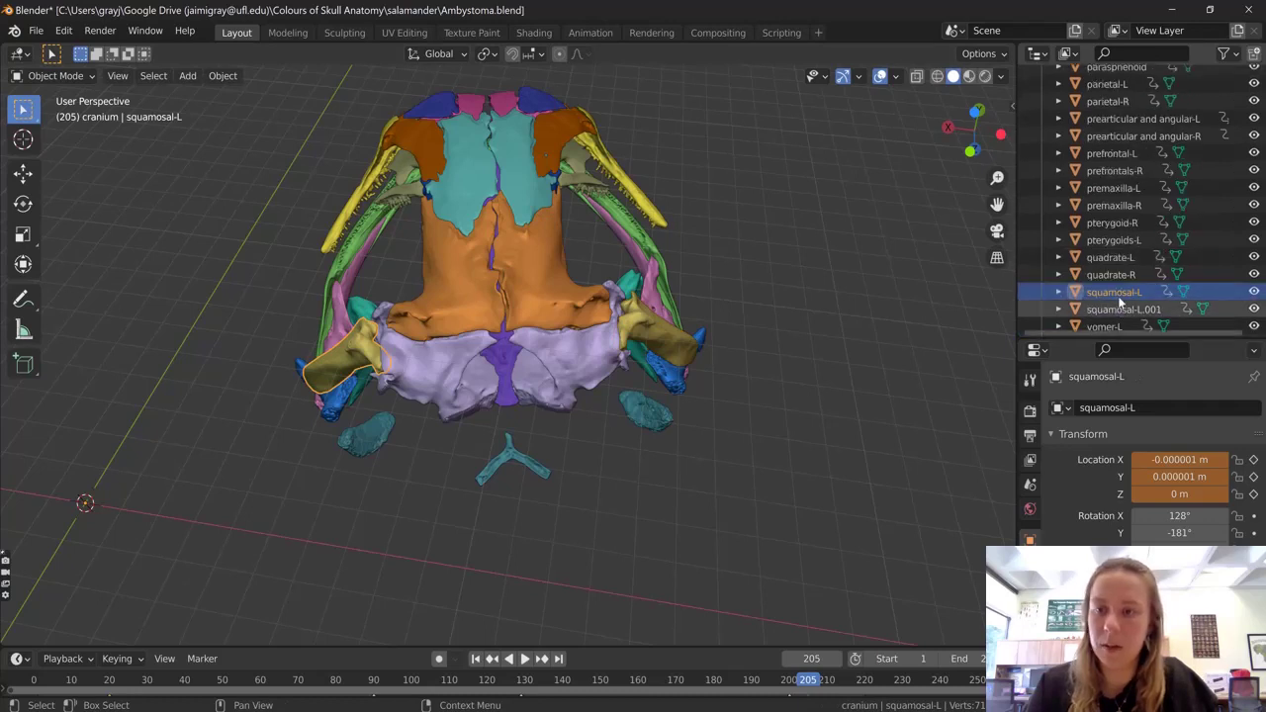
pyautogui.click(1118, 291)
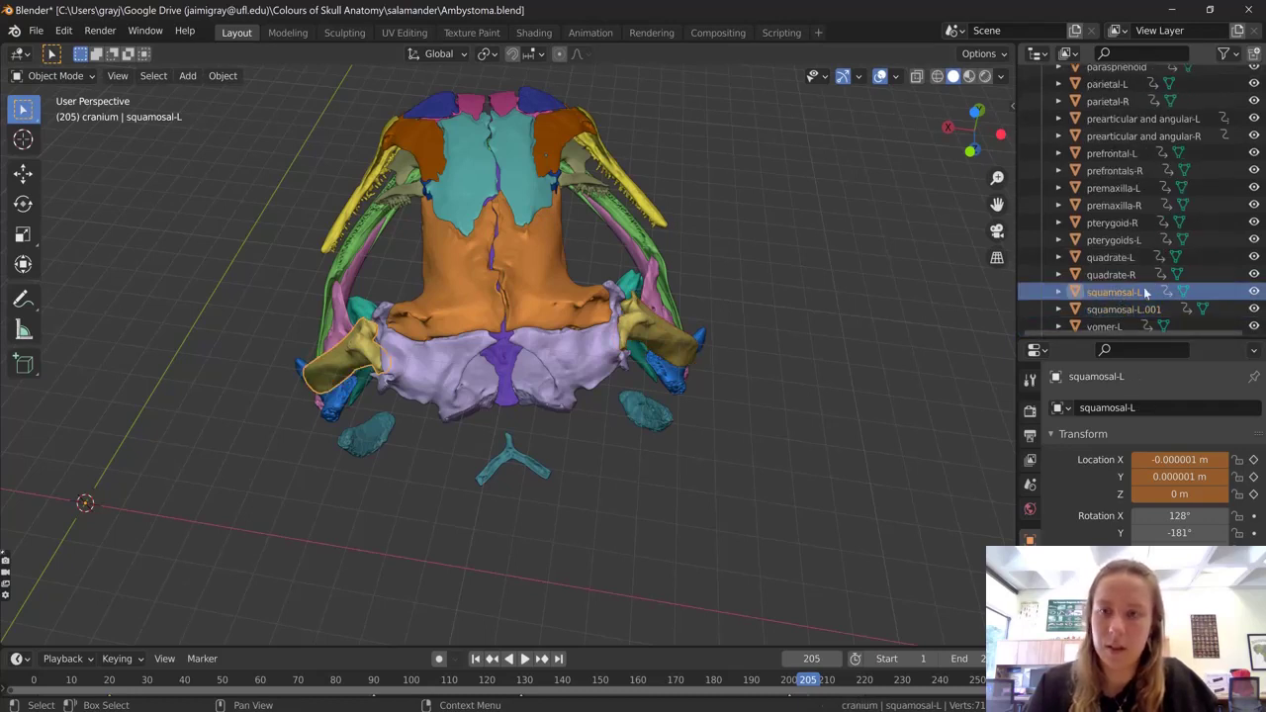
# Rename the separated object squamosal-L.001 as squamosal-R
pyautogui.click(1143, 311)
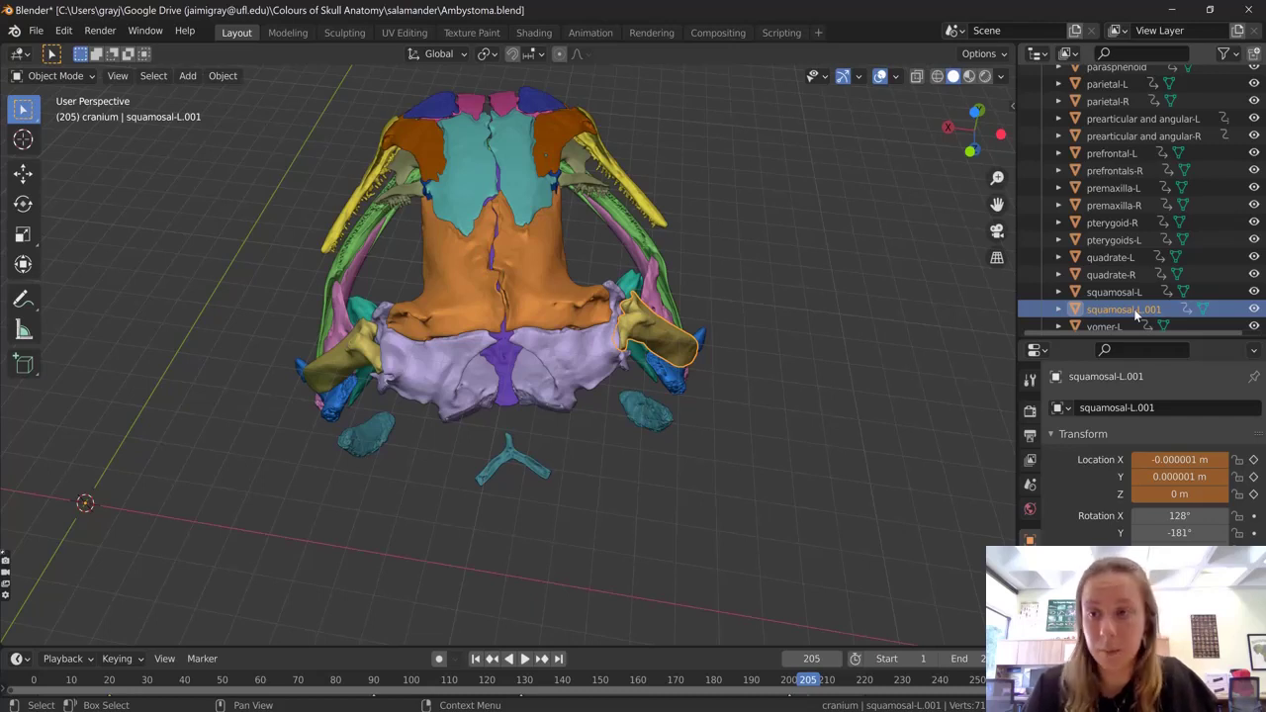
pyautogui.scroll(-4, 1143, 313)
pyautogui.doubleClick(1167, 207)
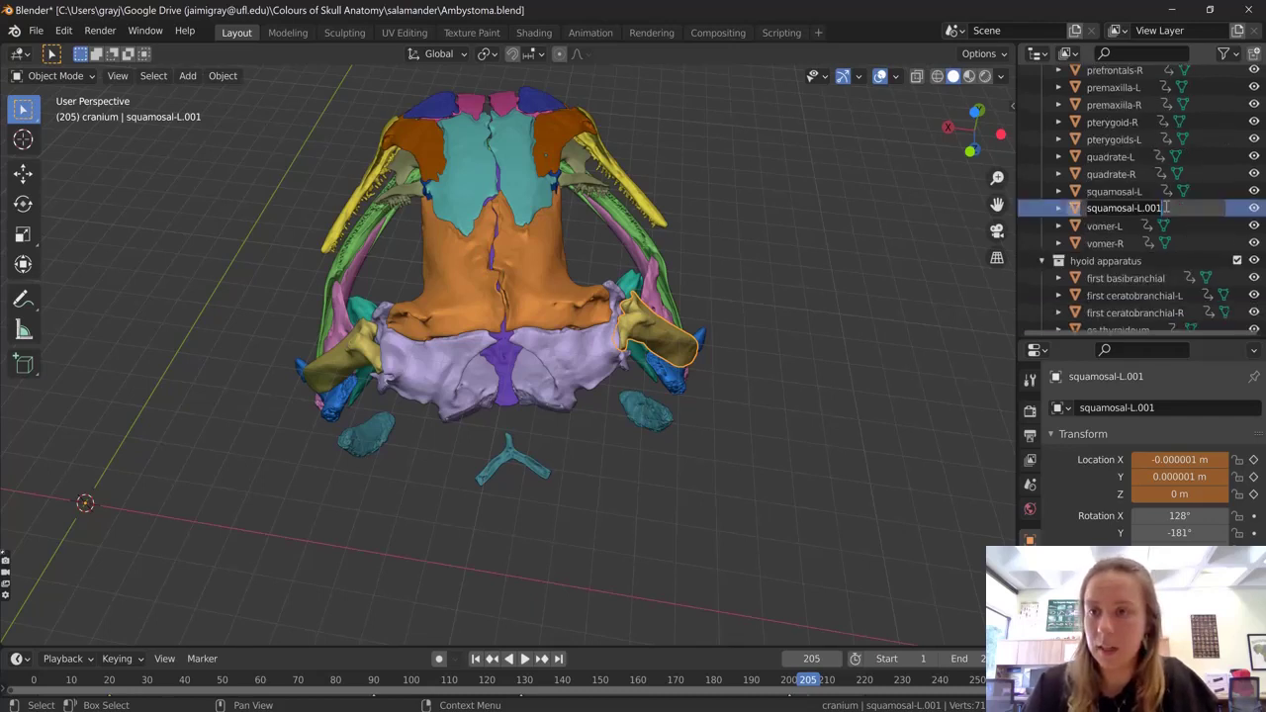
pyautogui.moveTo(1165, 208); pyautogui.dragTo(1138, 208)
pyautogui.write('R')
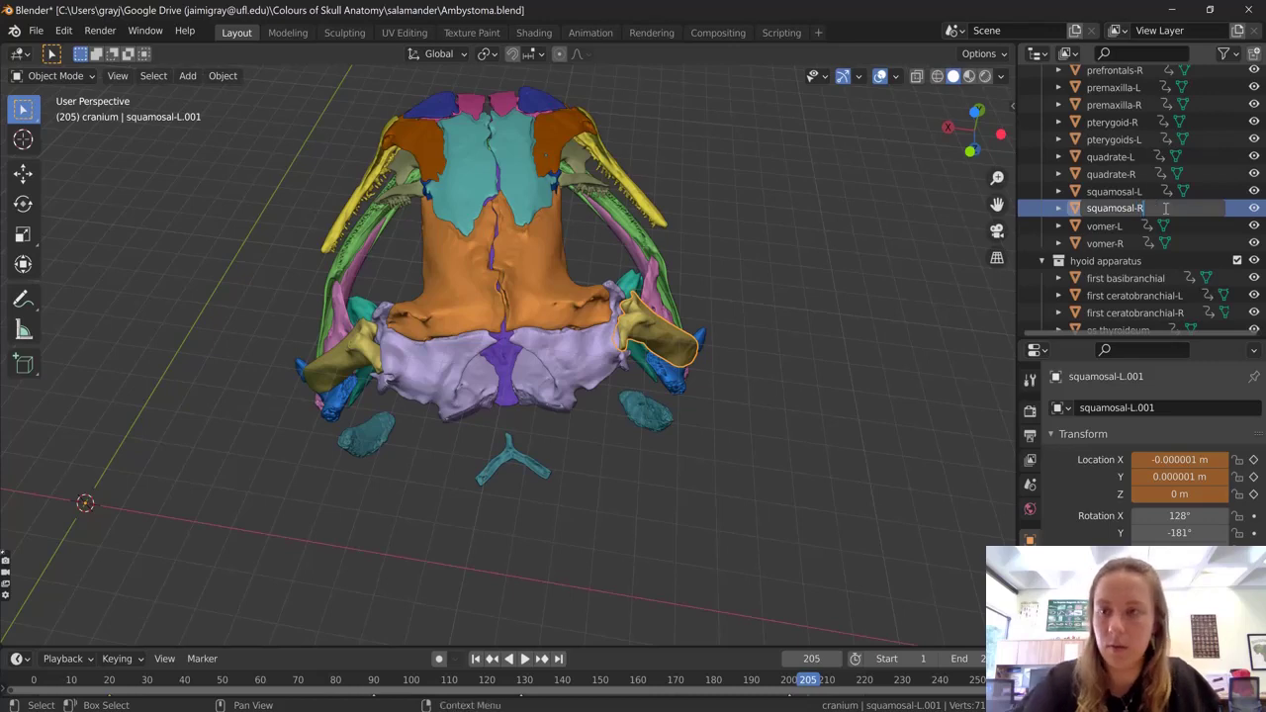
pyautogui.press('Return')
# Check the bones on the back and roof of the skull by selecting them individually, ending with both otics
pyautogui.moveTo(721, 390); pyautogui.dragTo(526, 426, button='middle')
pyautogui.click(525, 425)
pyautogui.click(569, 401)
pyautogui.click(542, 282)
pyautogui.click(498, 252)
pyautogui.click(539, 226)
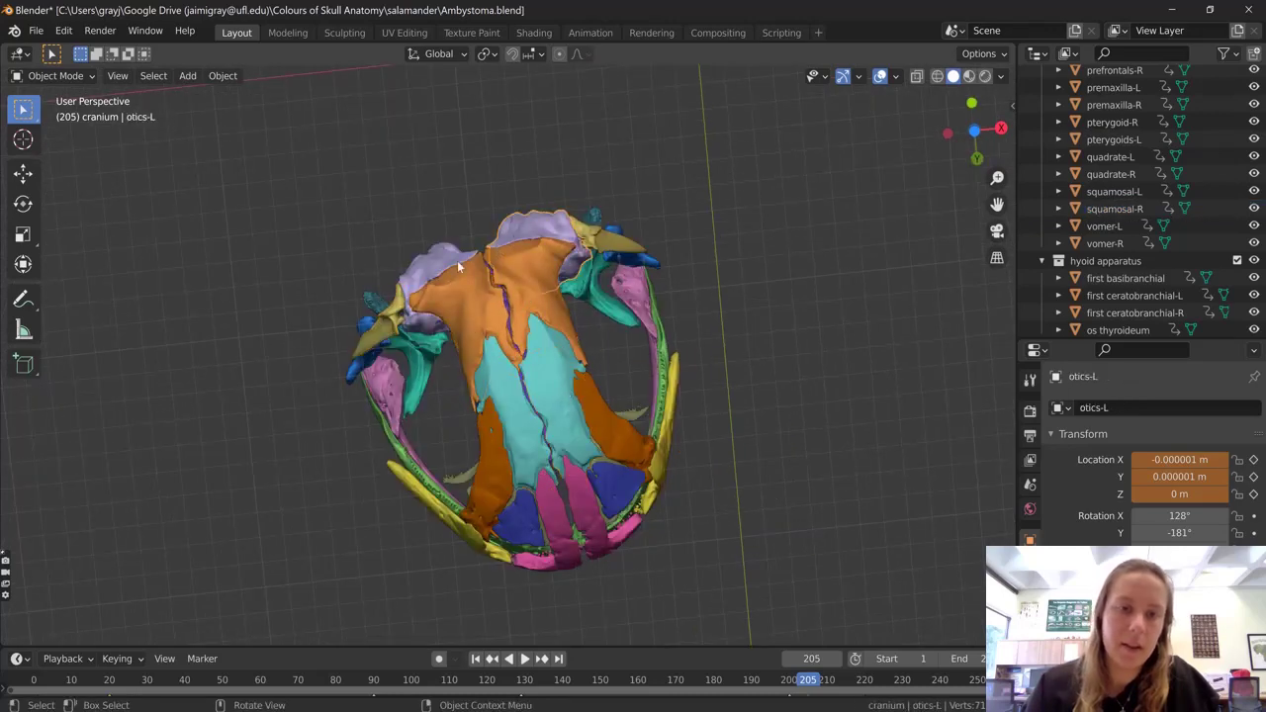
pyautogui.click(445, 255)
# Turn on the Z axis in the viewport overlays to show the skull's position relative to all three axes
pyautogui.moveTo(668, 307); pyautogui.dragTo(587, 452, button='middle')
pyautogui.press('KP_7')
pyautogui.scroll(2, 594, 416)
pyautogui.moveTo(600, 382); pyautogui.dragTo(600, 380, button='middle')
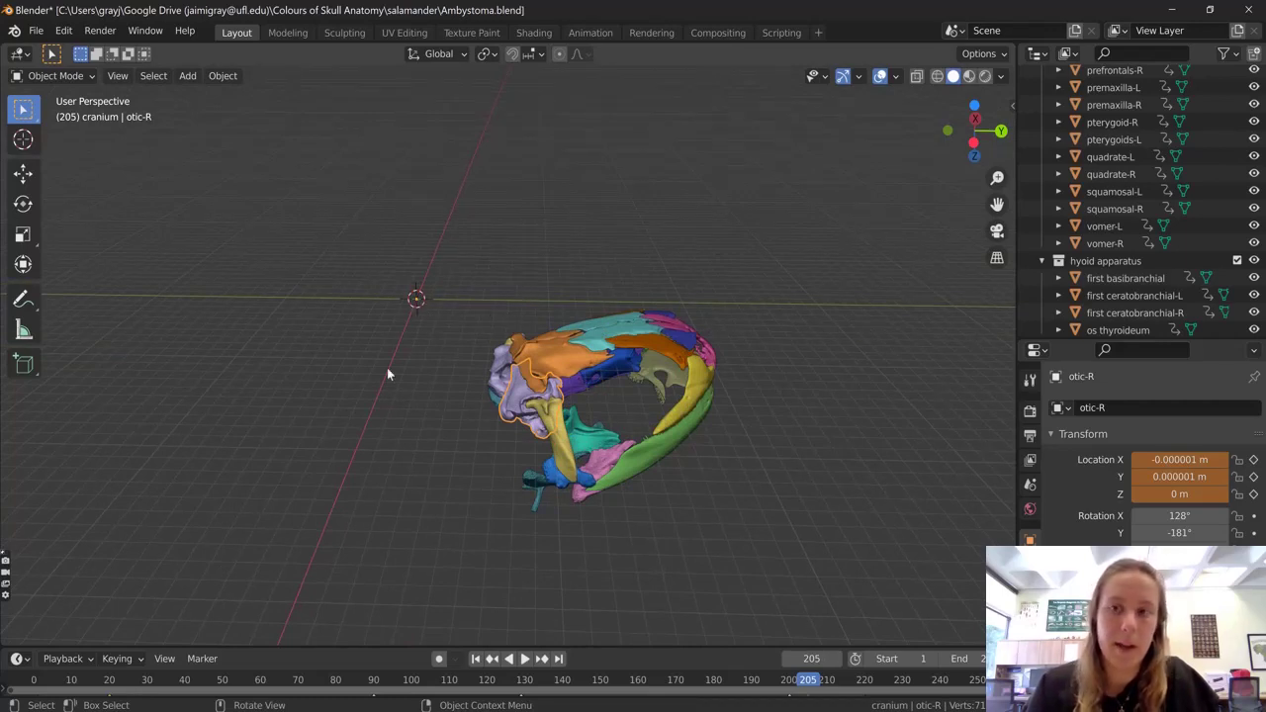
pyautogui.moveTo(366, 287); pyautogui.dragTo(433, 362, button='middle')
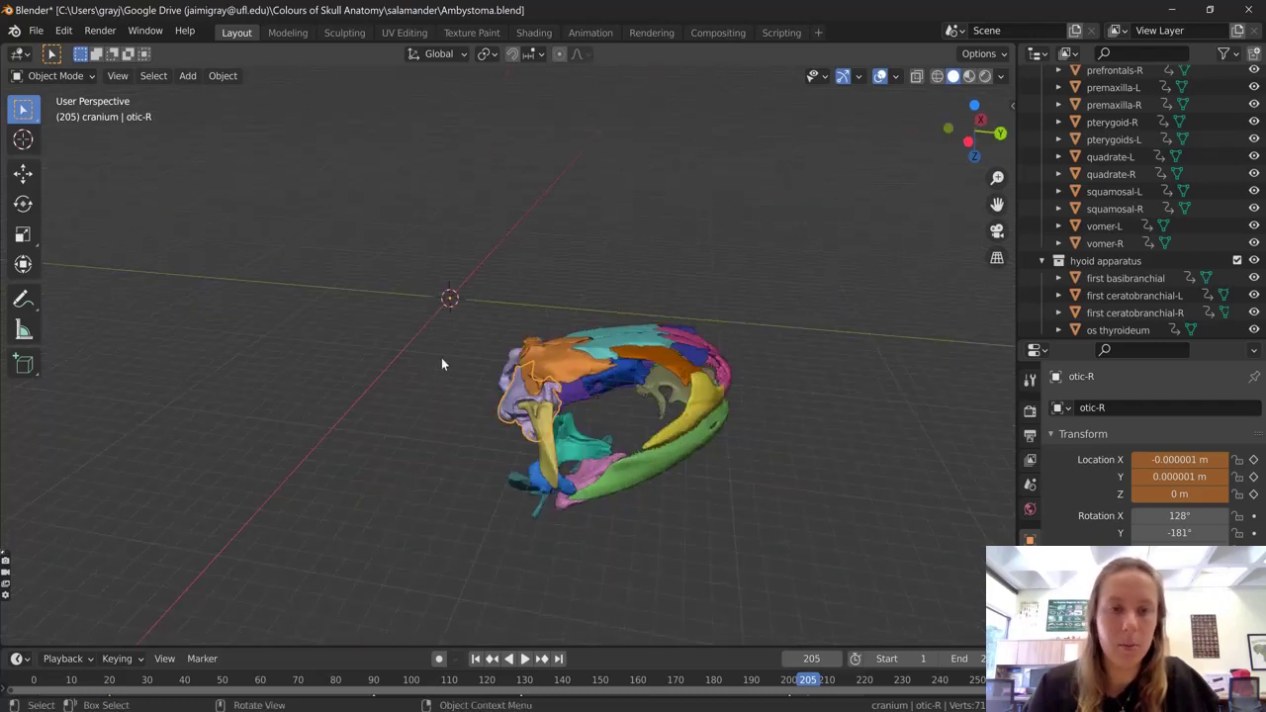
pyautogui.click(896, 76)
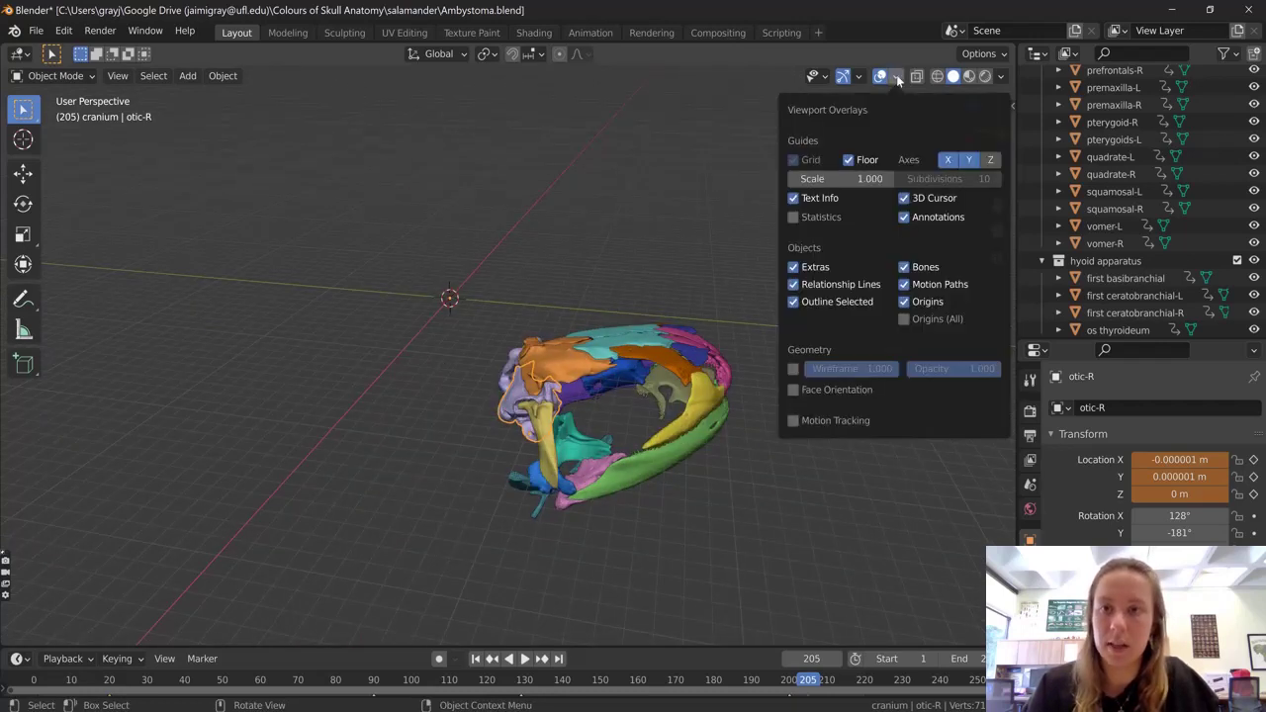
pyautogui.click(992, 160)
pyautogui.moveTo(414, 282); pyautogui.dragTo(489, 293, button='middle')
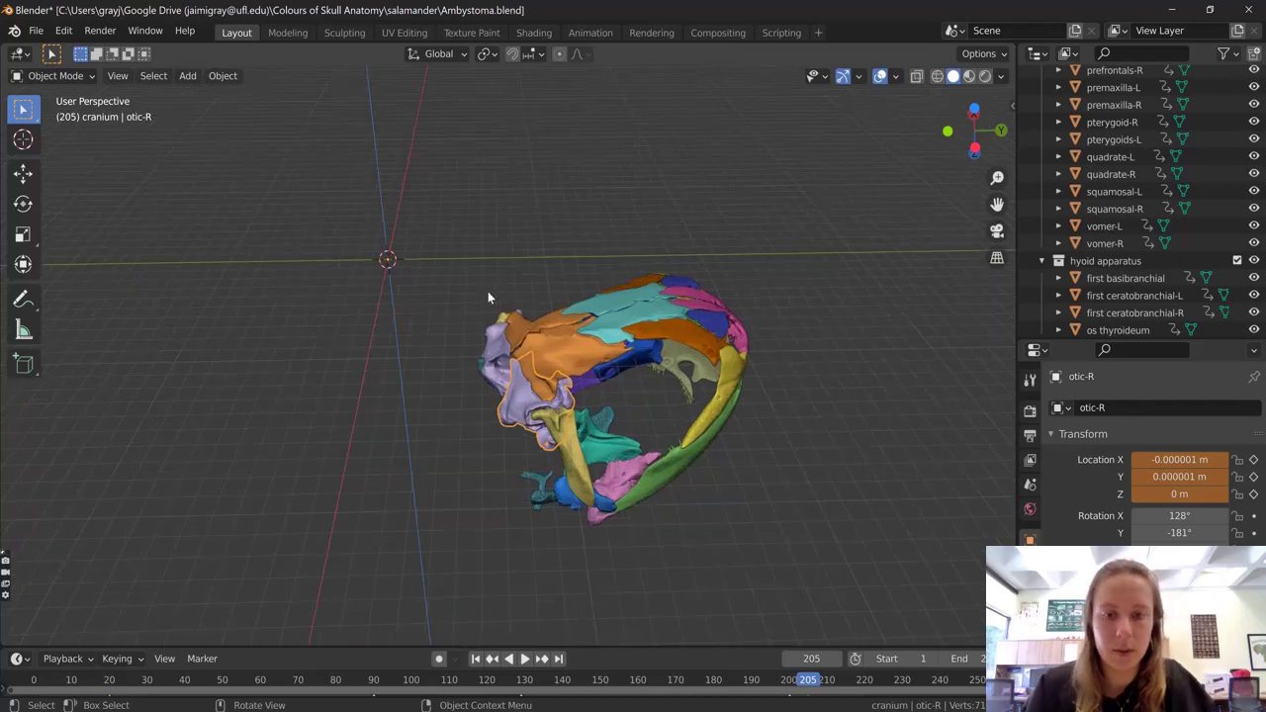
# Select all the skull bones and rotate them about -5.7° around the global X axis
pyautogui.press('a')
pyautogui.moveTo(584, 365); pyautogui.dragTo(596, 354, button='middle')
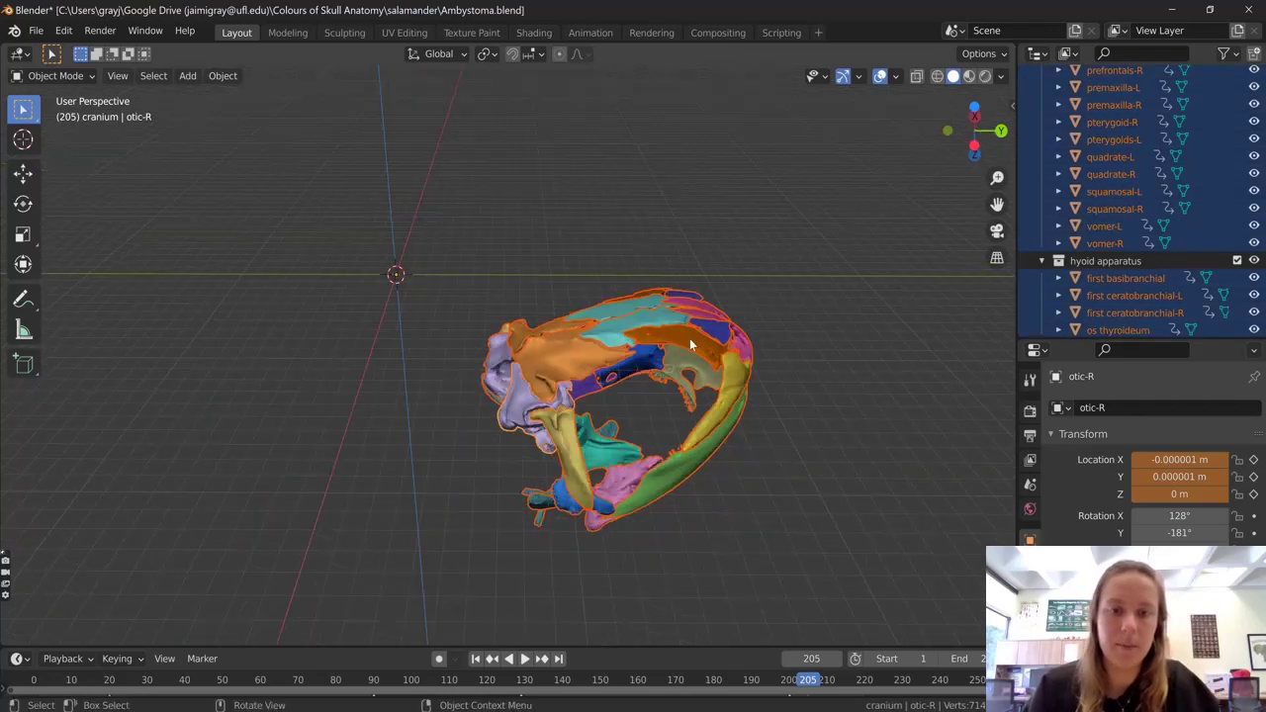
pyautogui.click(23, 204)
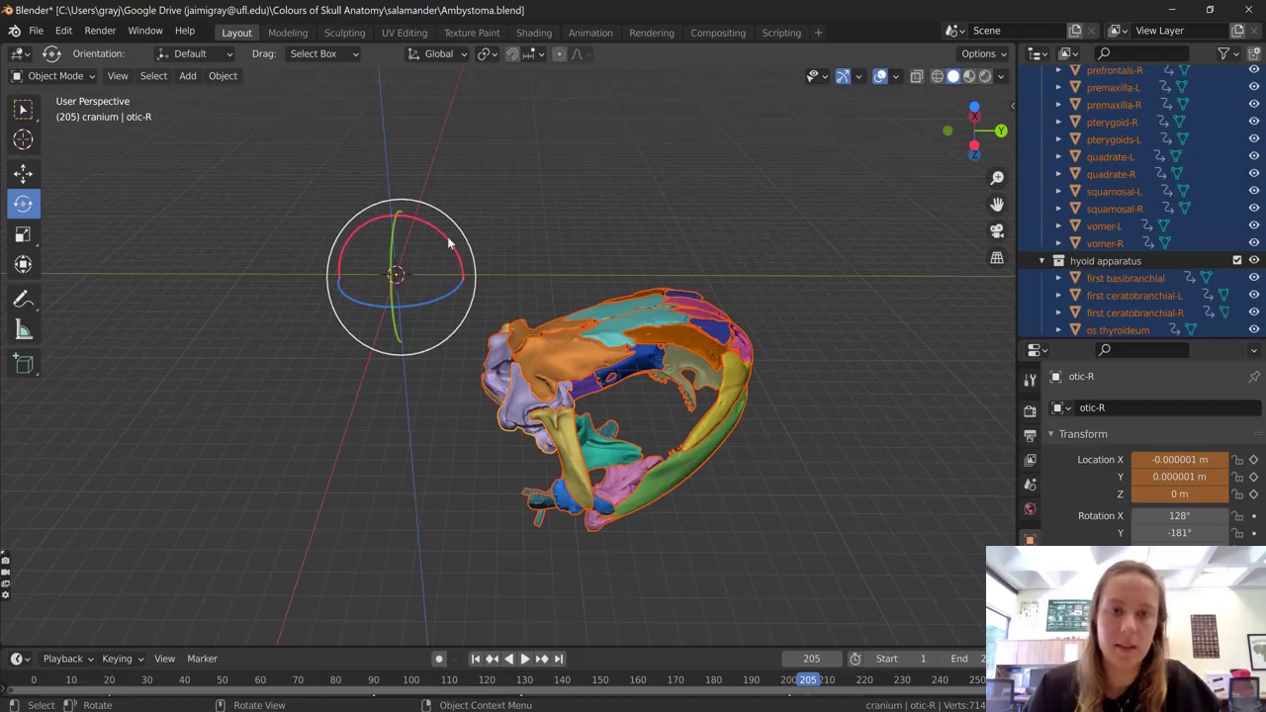
pyautogui.moveTo(432, 218)
pyautogui.mouseDown()
pyautogui.moveTo(424, 206)
pyautogui.moveTo(467, 261)
pyautogui.moveTo(450, 226)
pyautogui.mouseUp()
pyautogui.moveTo(558, 309); pyautogui.dragTo(631, 385, button='middle')
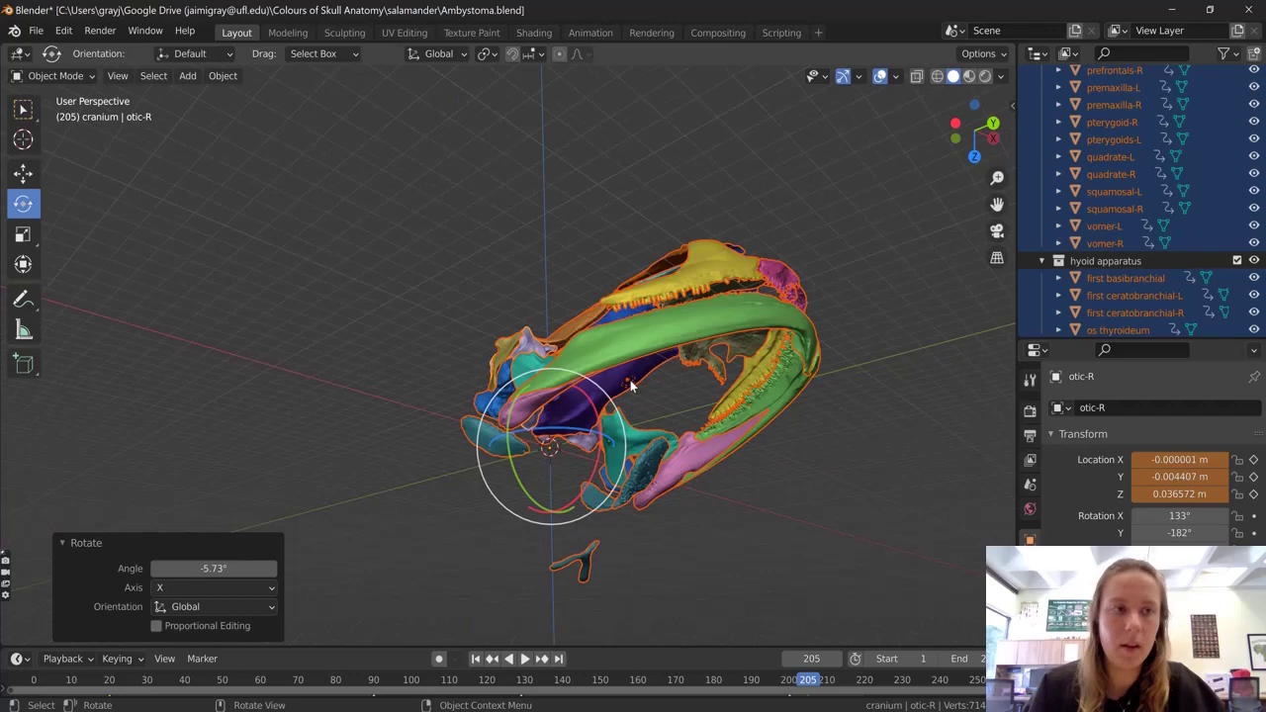
# Place the 3D cursor on the midline of the skull's underside, on the parasphenoid, and return to the Select Box tool
pyautogui.click(23, 139)
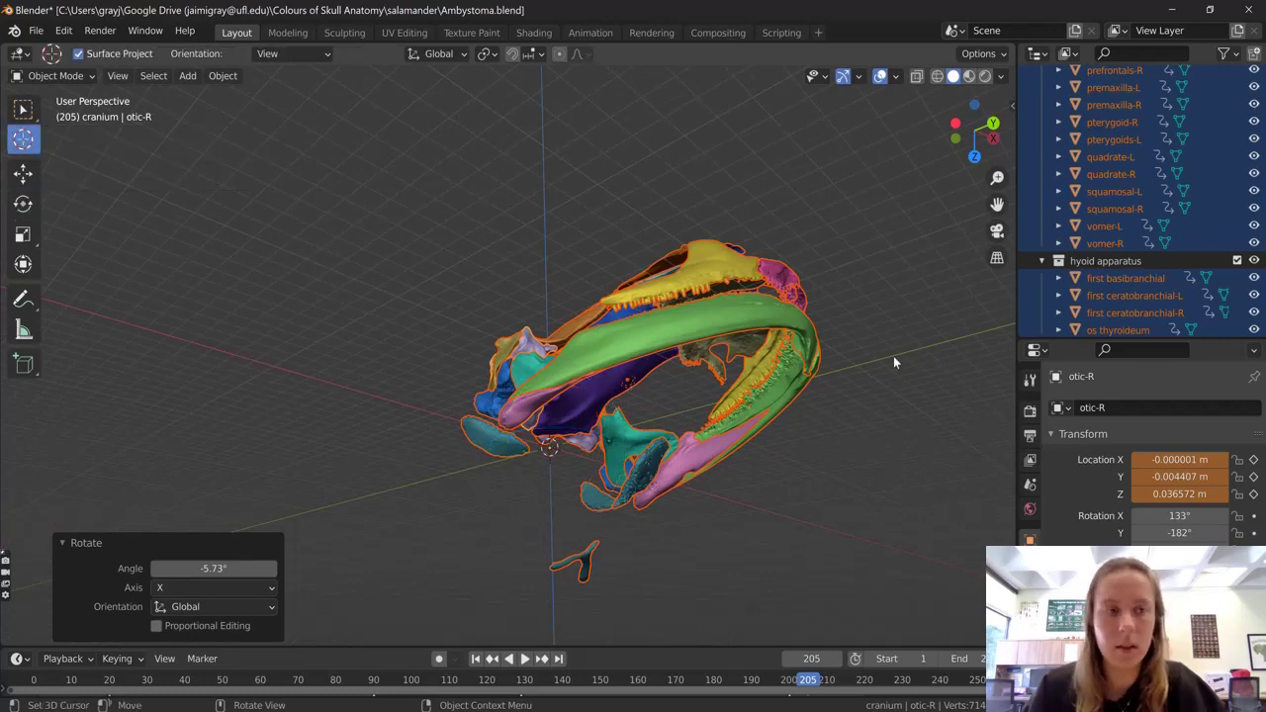
pyautogui.moveTo(893, 362); pyautogui.dragTo(601, 331, button='middle')
pyautogui.click(556, 299)
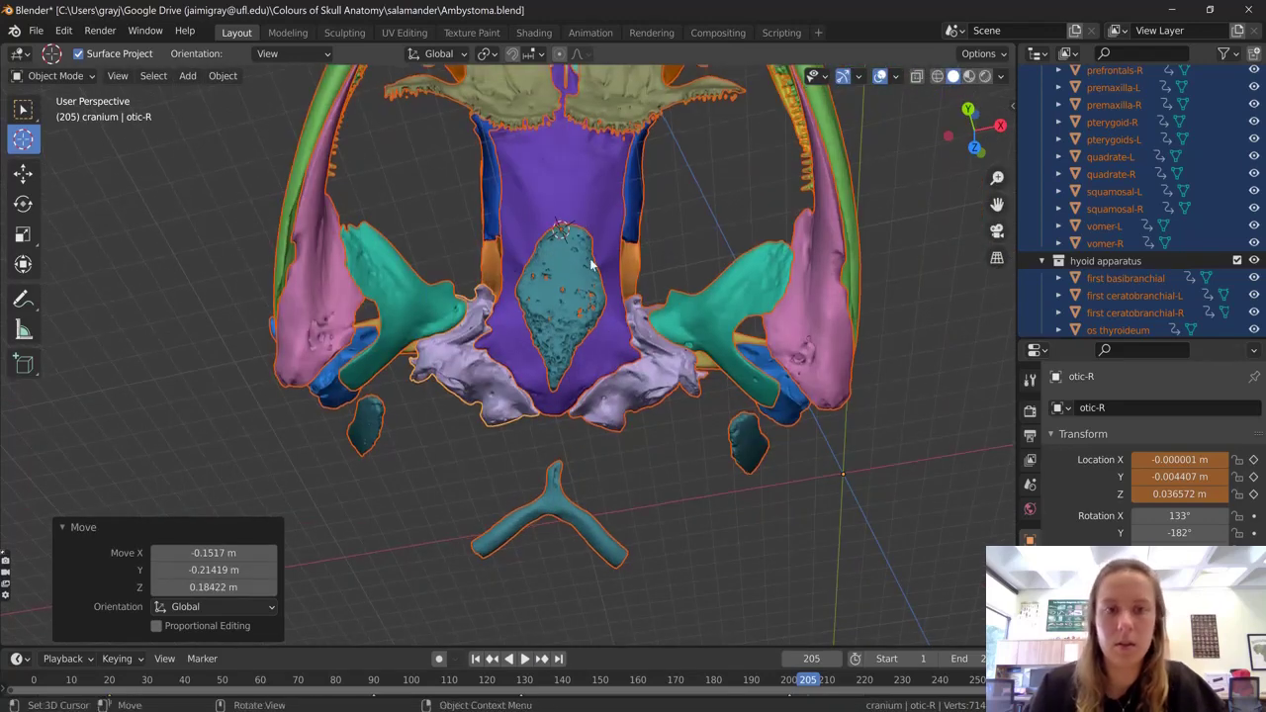
pyautogui.scroll(-4, 591, 265)
pyautogui.moveTo(580, 283); pyautogui.dragTo(693, 388, button='middle')
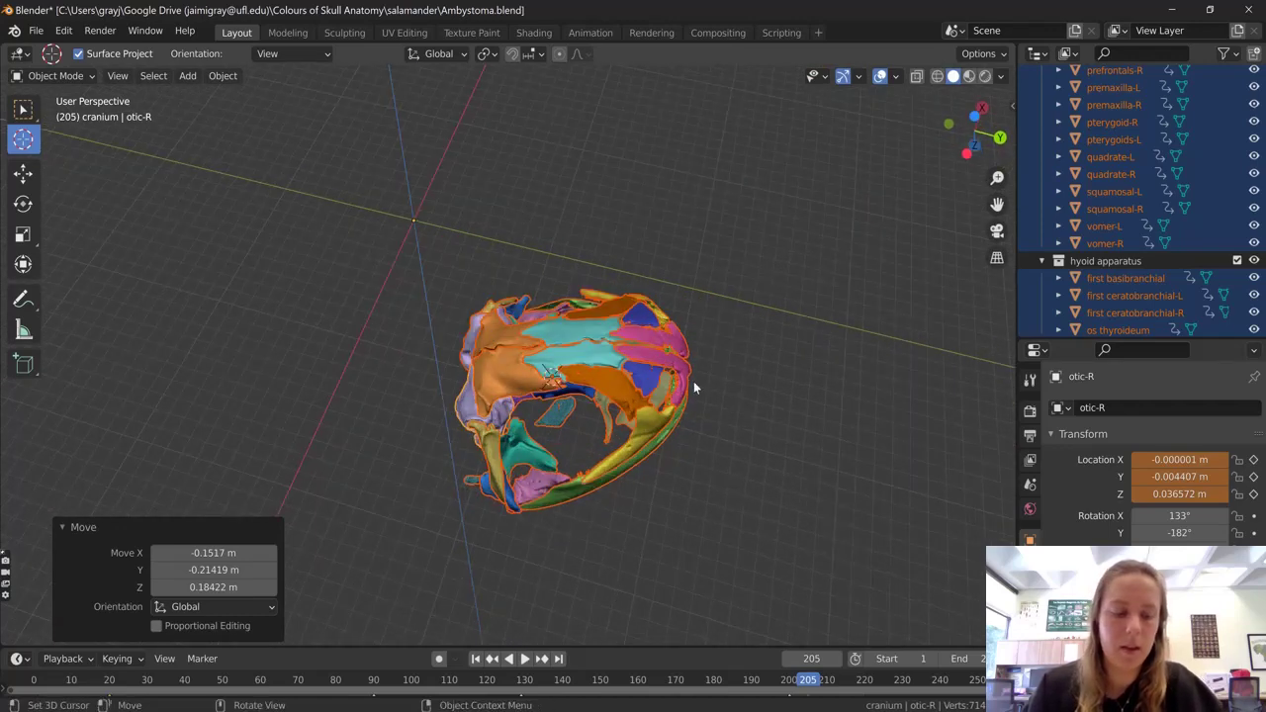
pyautogui.click(669, 175)
pyautogui.moveTo(684, 274); pyautogui.dragTo(525, 361, button='middle')
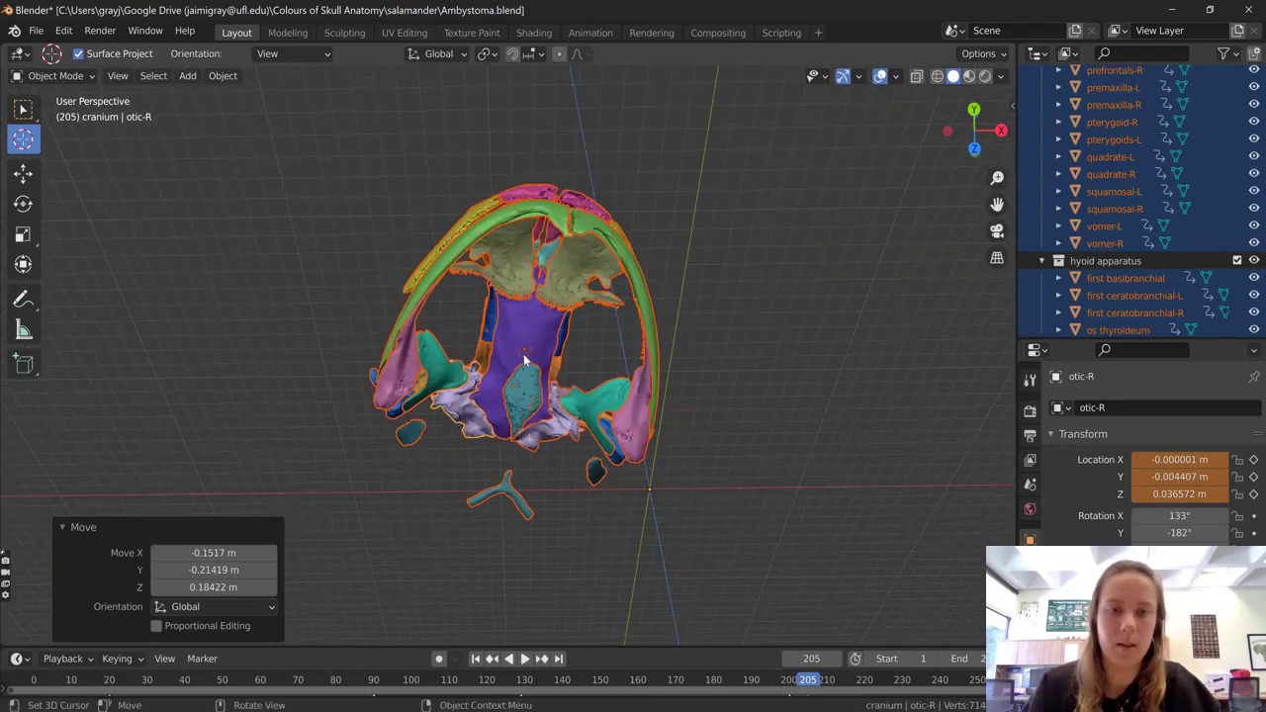
pyautogui.moveTo(625, 218); pyautogui.dragTo(683, 327, button='middle')
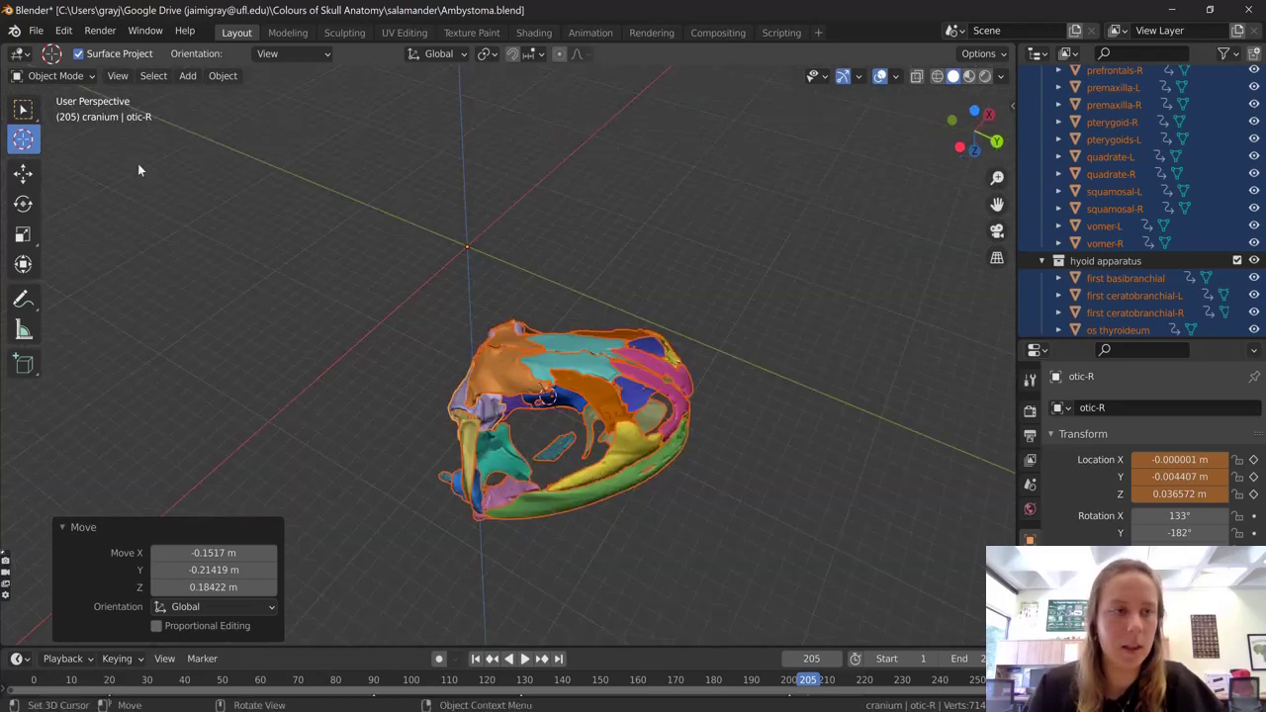
pyautogui.click(24, 109)
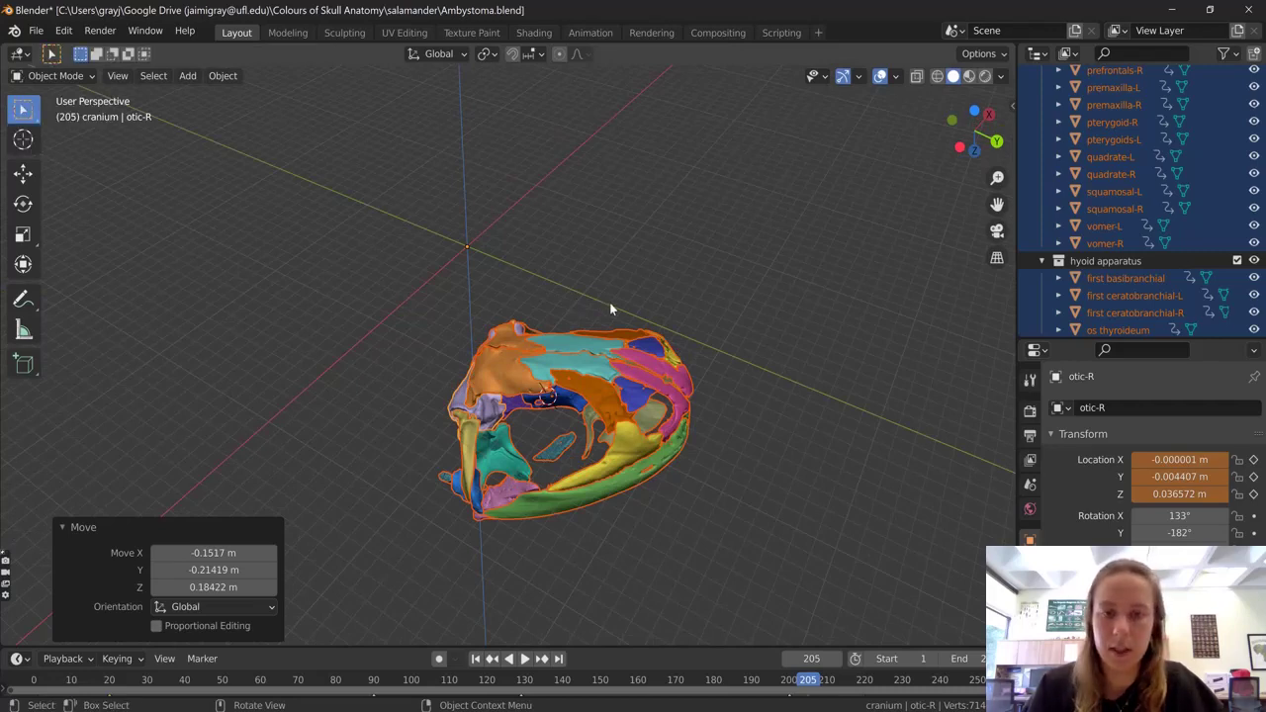
# Select all the skull bones and set their origins to the 3D cursor
pyautogui.moveTo(610, 302); pyautogui.dragTo(706, 311, button='middle')
pyautogui.click(675, 384)
pyautogui.moveTo(675, 385); pyautogui.dragTo(811, 369, button='middle')
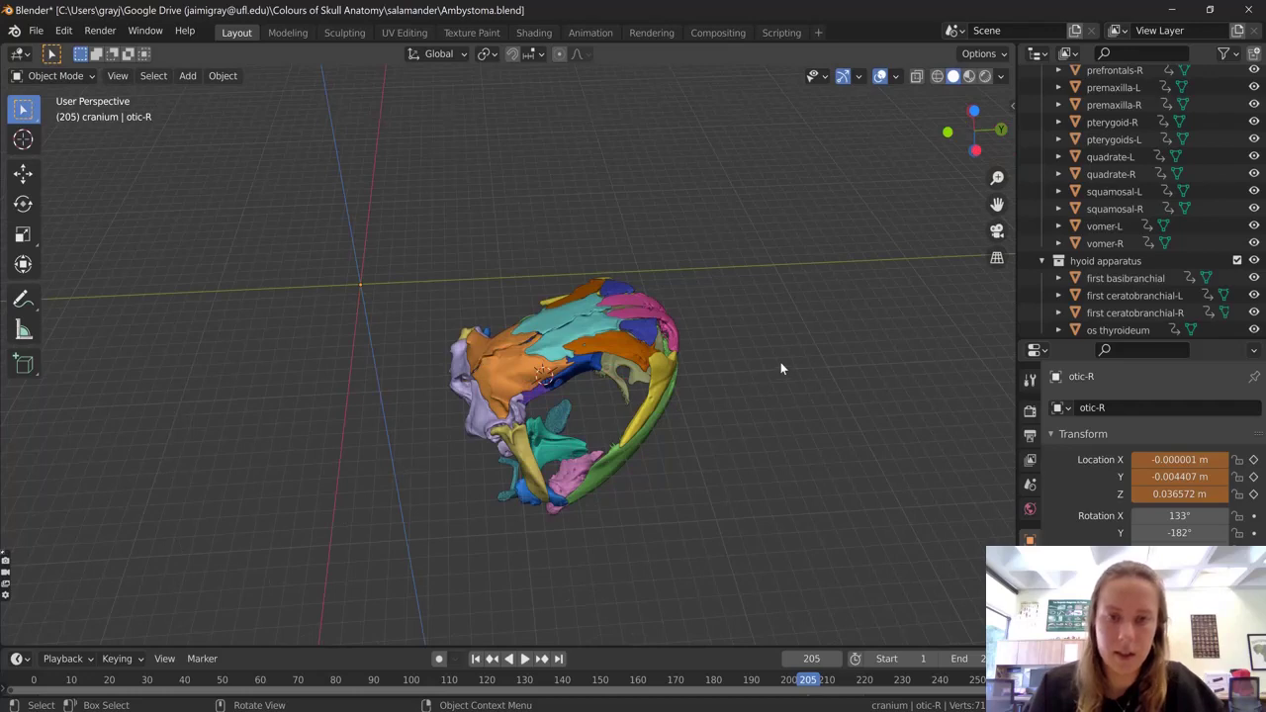
pyautogui.press('a')
pyautogui.moveTo(677, 376); pyautogui.dragTo(550, 352, button='middle')
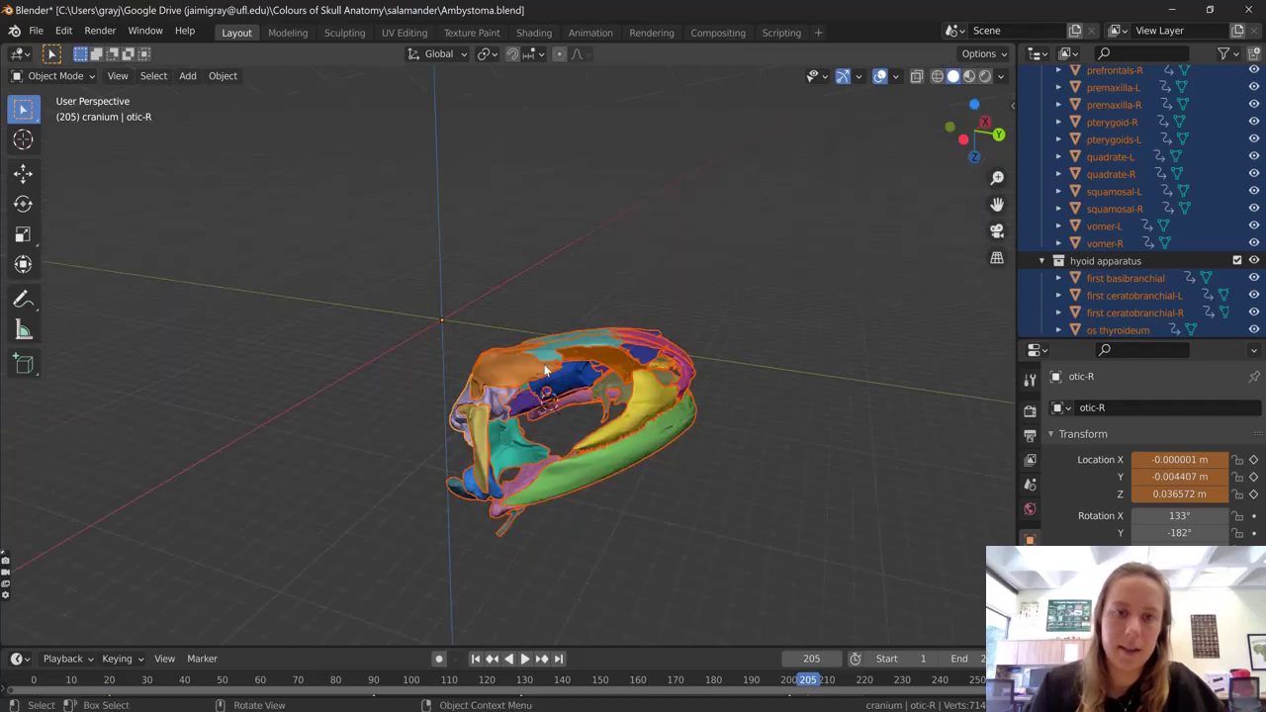
pyautogui.rightClick(546, 346)
pyautogui.moveTo(544, 347)
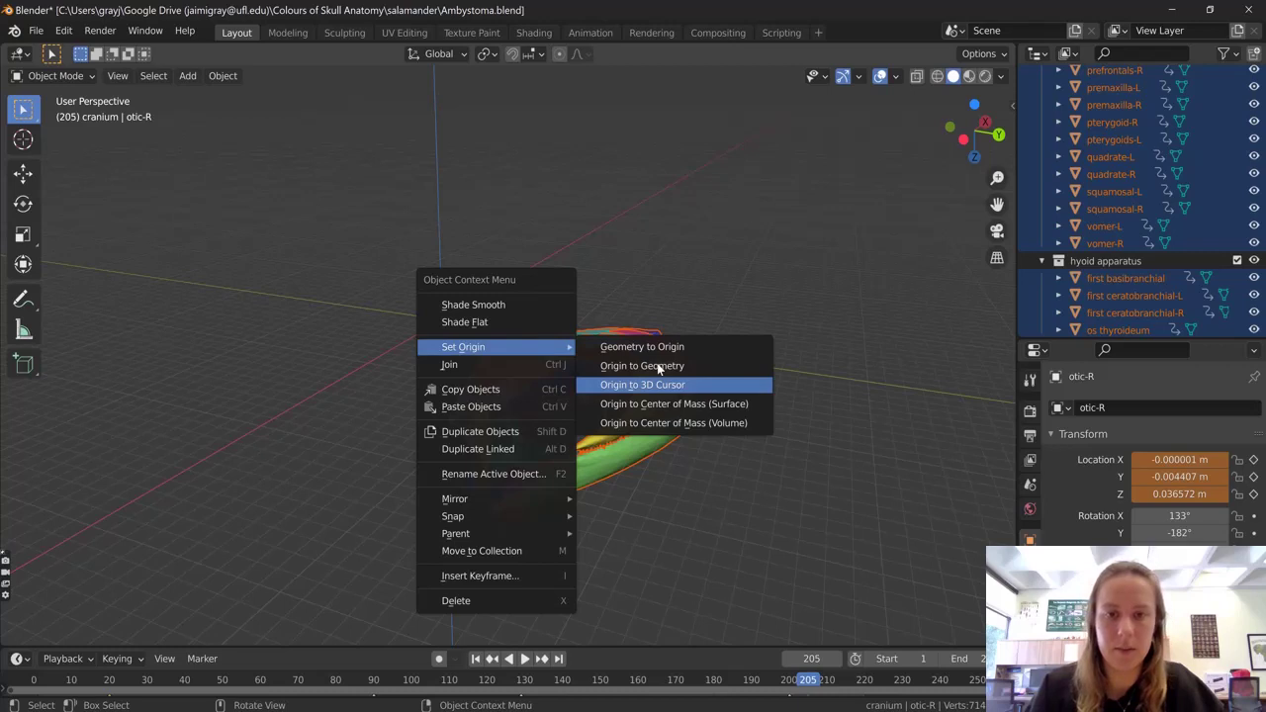
pyautogui.click(640, 385)
pyautogui.moveTo(678, 260); pyautogui.dragTo(413, 224, button='middle')
pyautogui.moveTo(407, 227); pyautogui.dragTo(153, 115, button='middle')
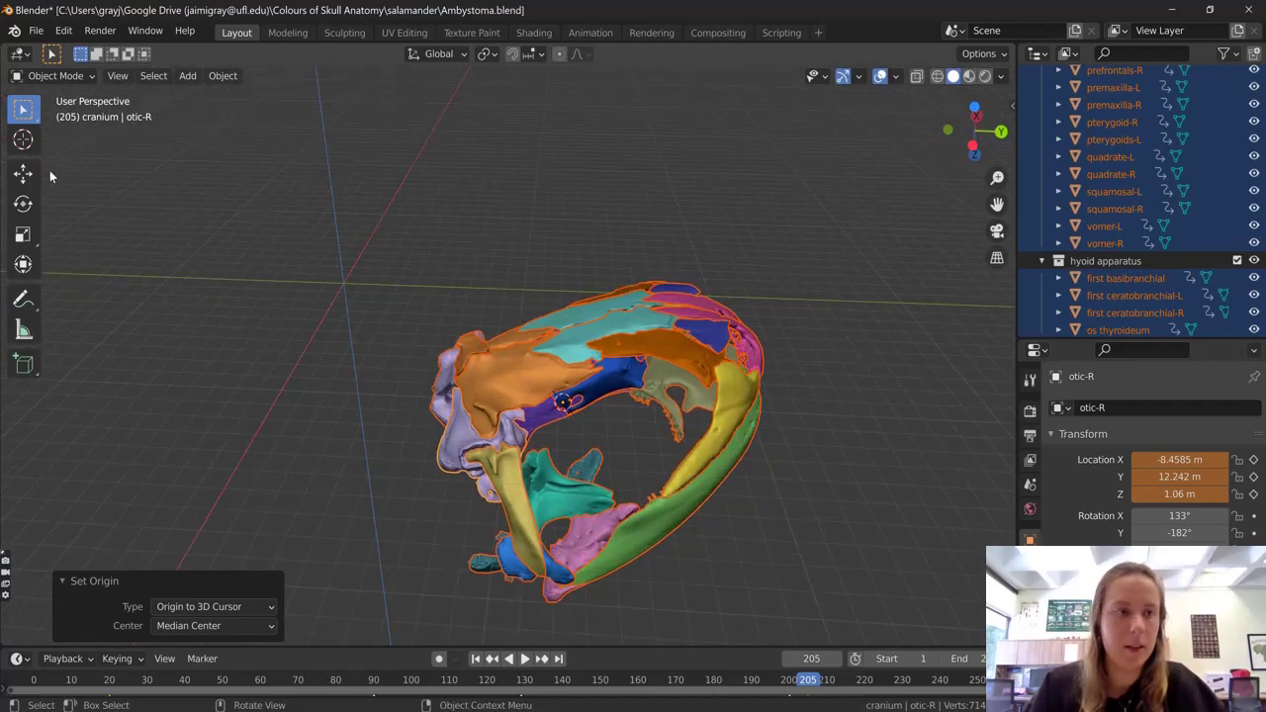
# Rotate all the selected bones about -7.9° around the global X axis
pyautogui.click(23, 202)
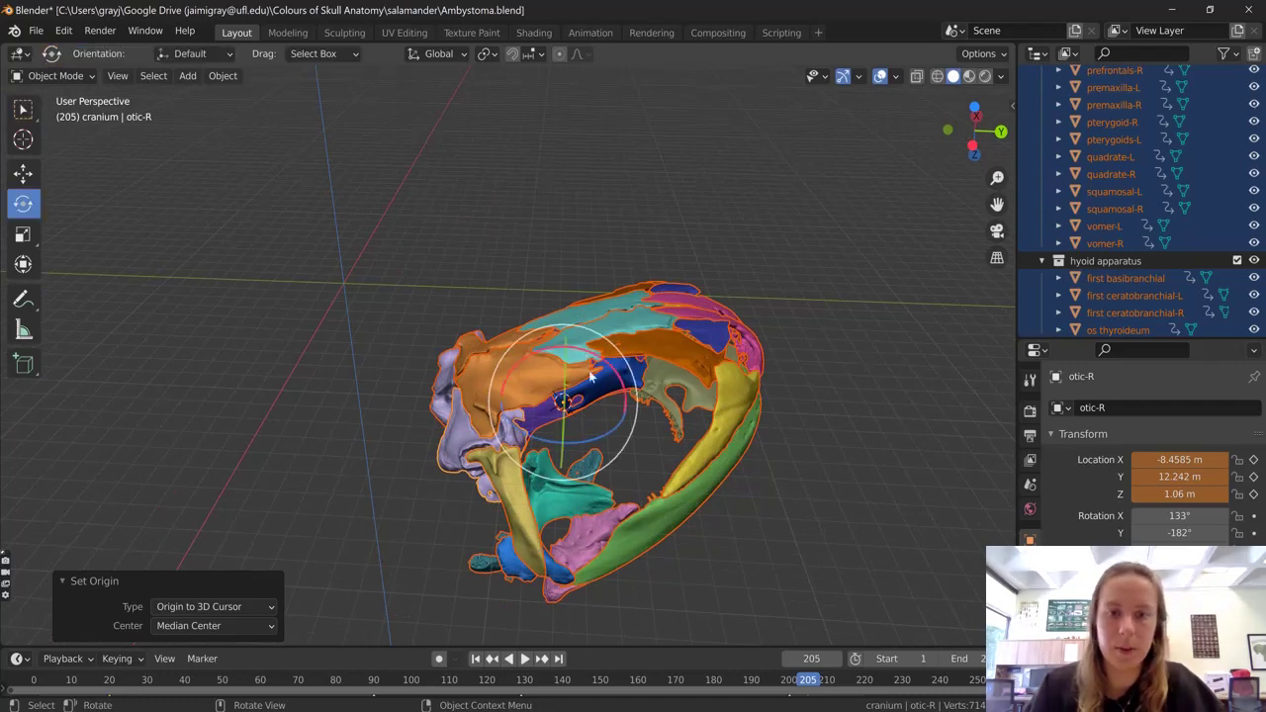
pyautogui.moveTo(591, 376)
pyautogui.mouseDown()
pyautogui.moveTo(613, 367)
pyautogui.moveTo(590, 378)
pyautogui.mouseUp()
pyautogui.moveTo(589, 378); pyautogui.dragTo(621, 411, button='middle')
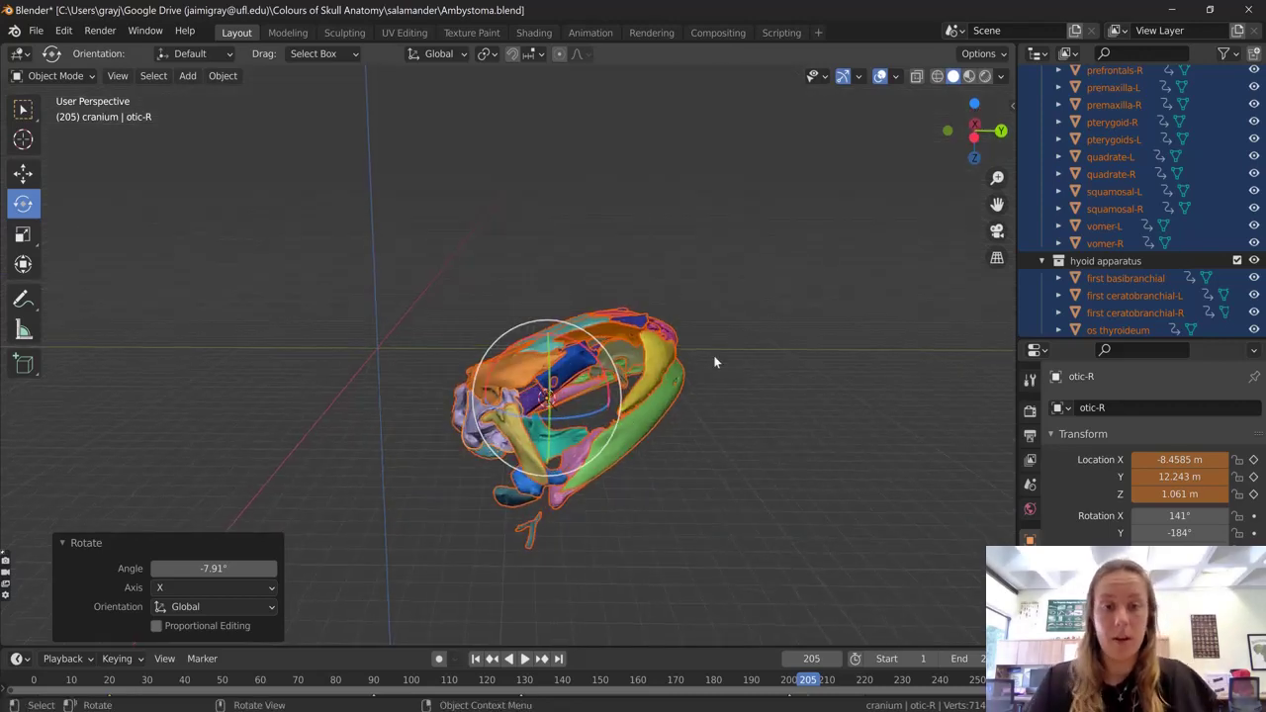
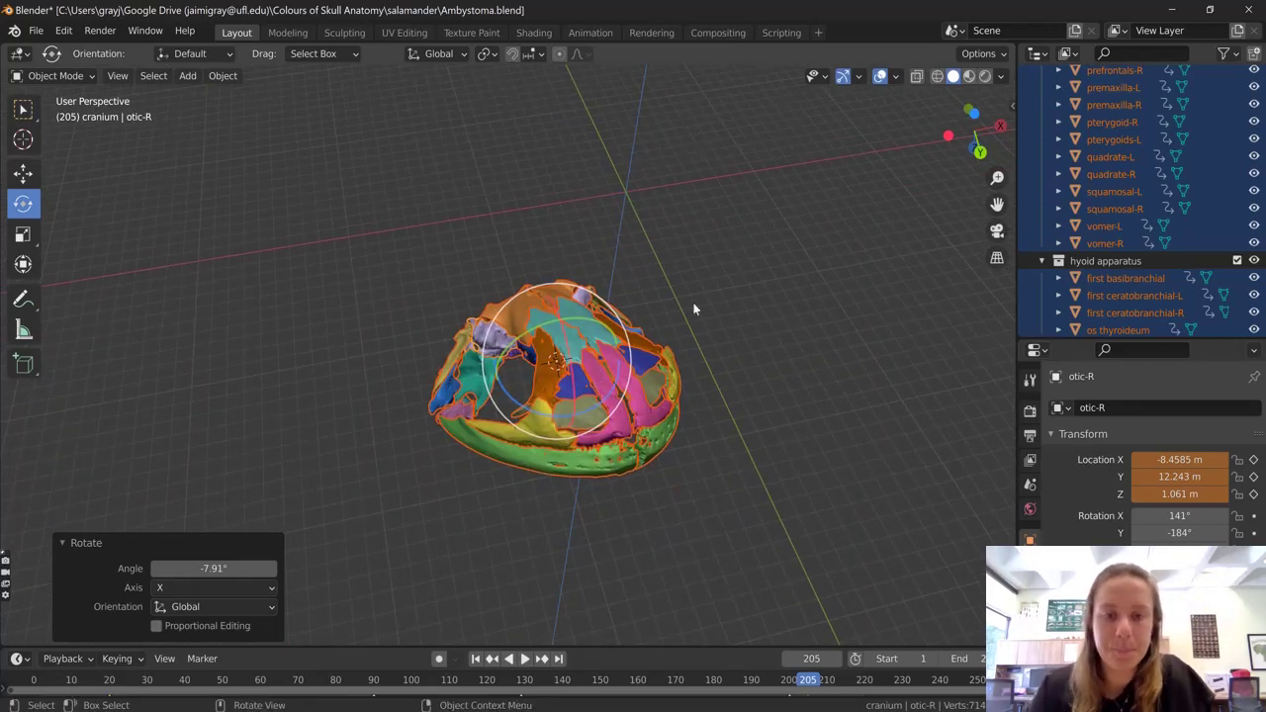
# Snap the 3D cursor to the world origin
pyautogui.rightClick(654, 357)
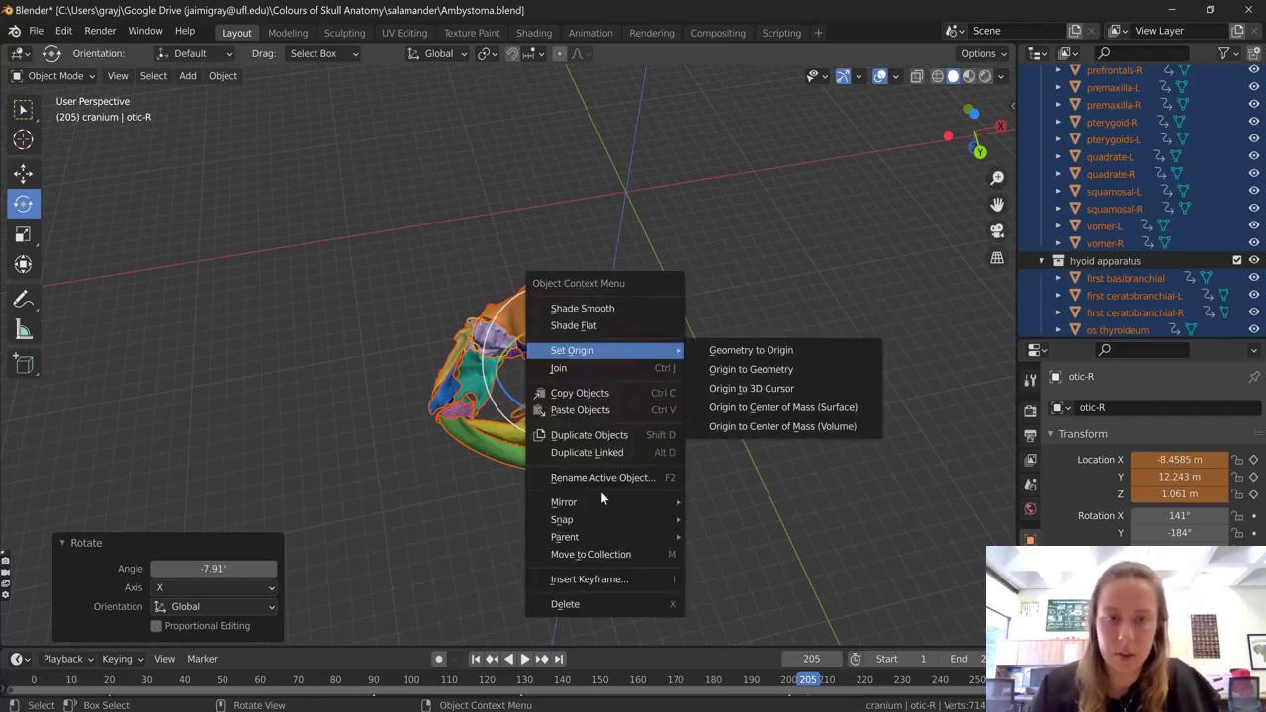
pyautogui.moveTo(614, 522)
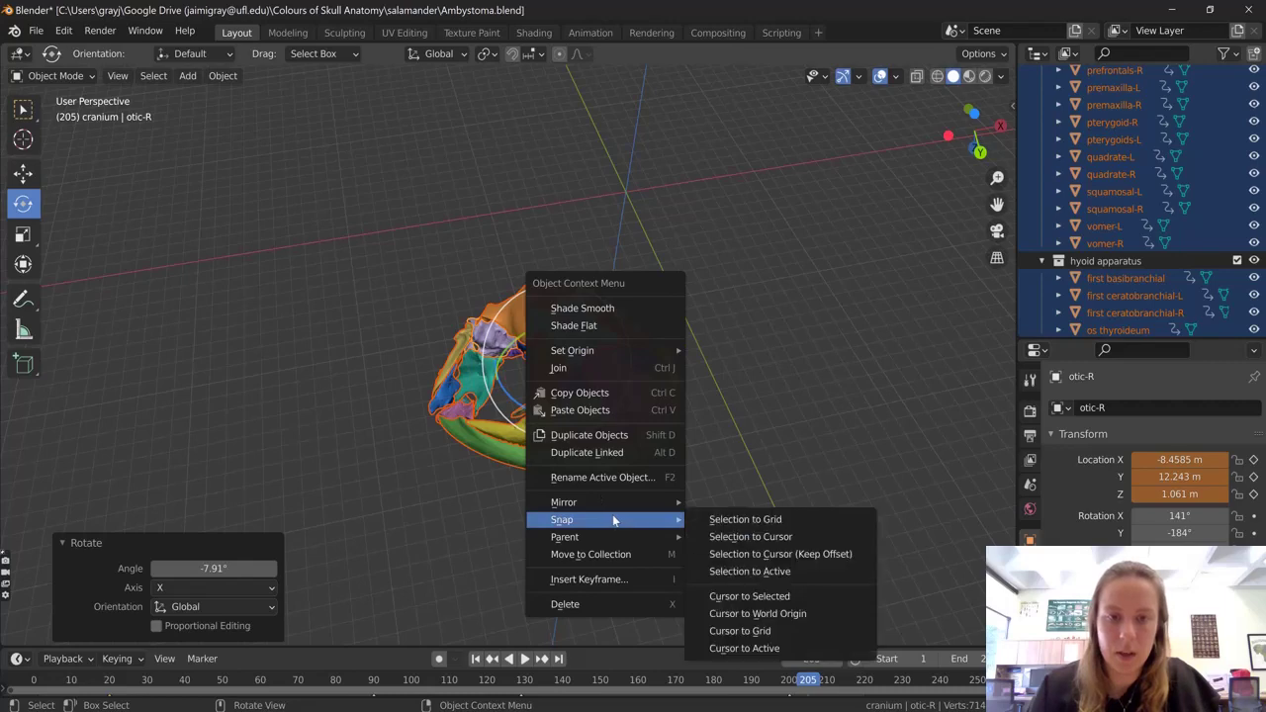
pyautogui.click(793, 612)
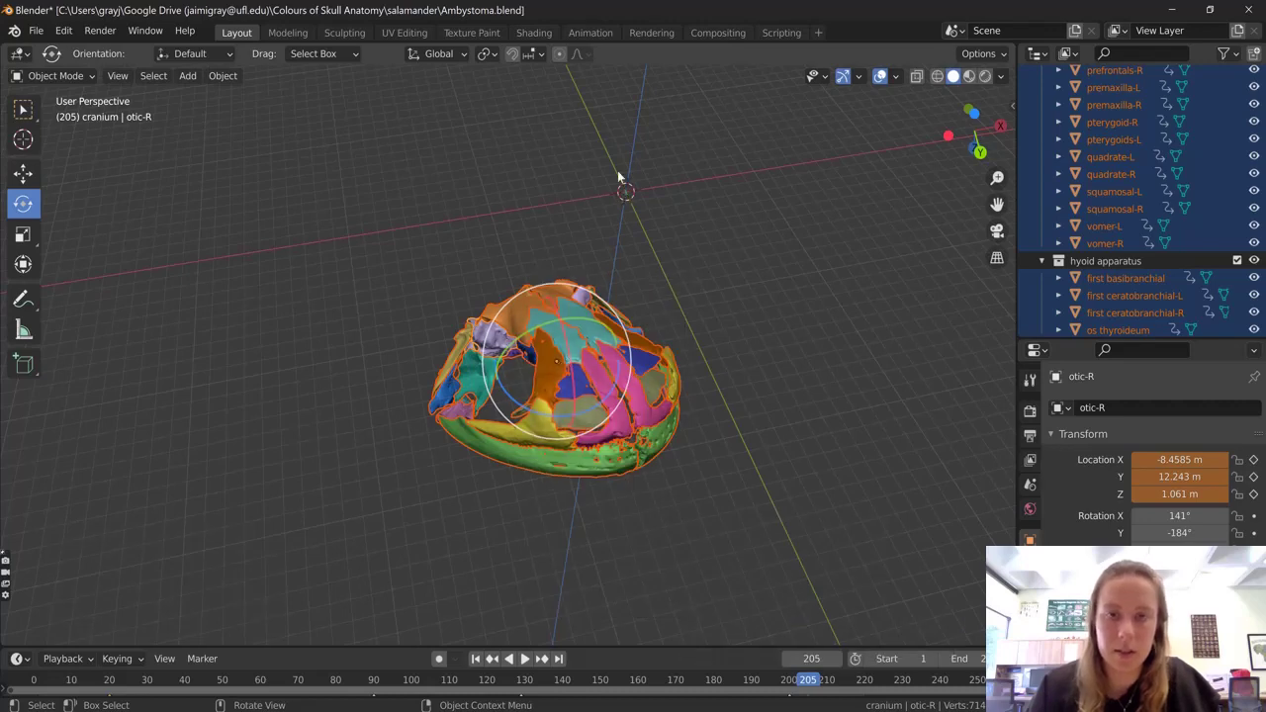
# Snap all the selected skull bones to the 3D cursor without keeping their offset
pyautogui.moveTo(583, 295); pyautogui.dragTo(547, 356, button='middle')
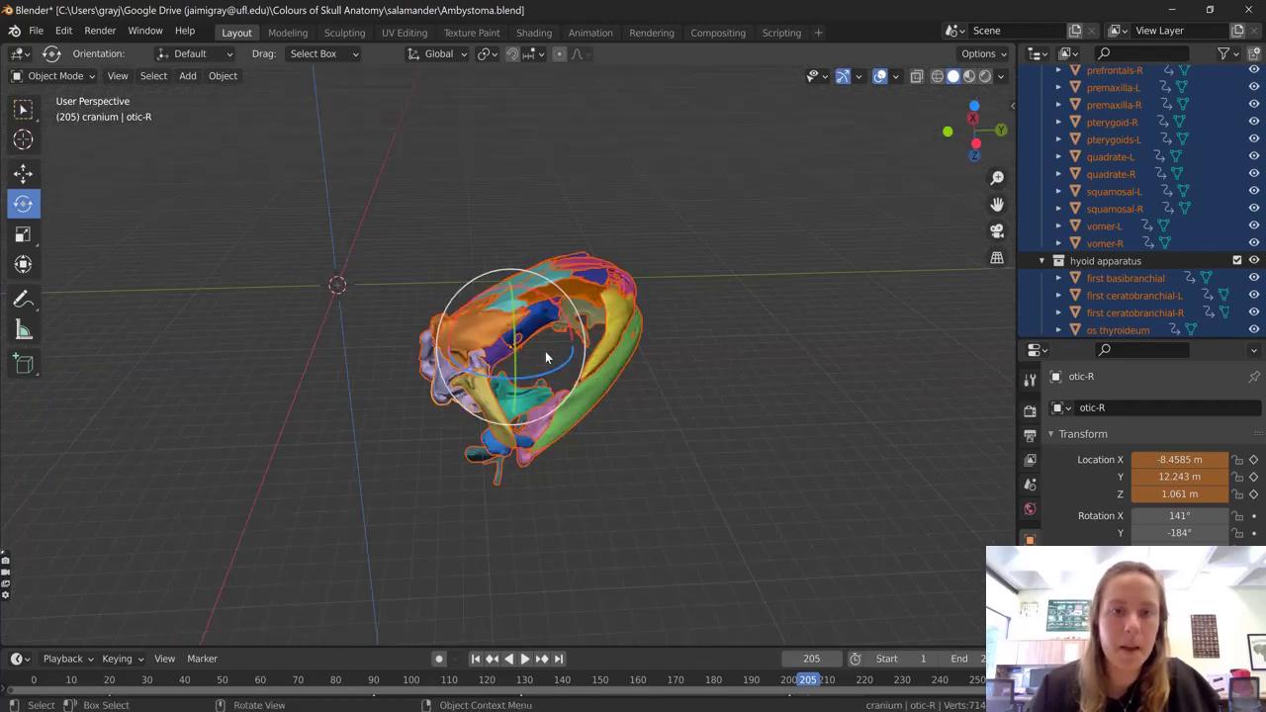
pyautogui.rightClick(587, 292)
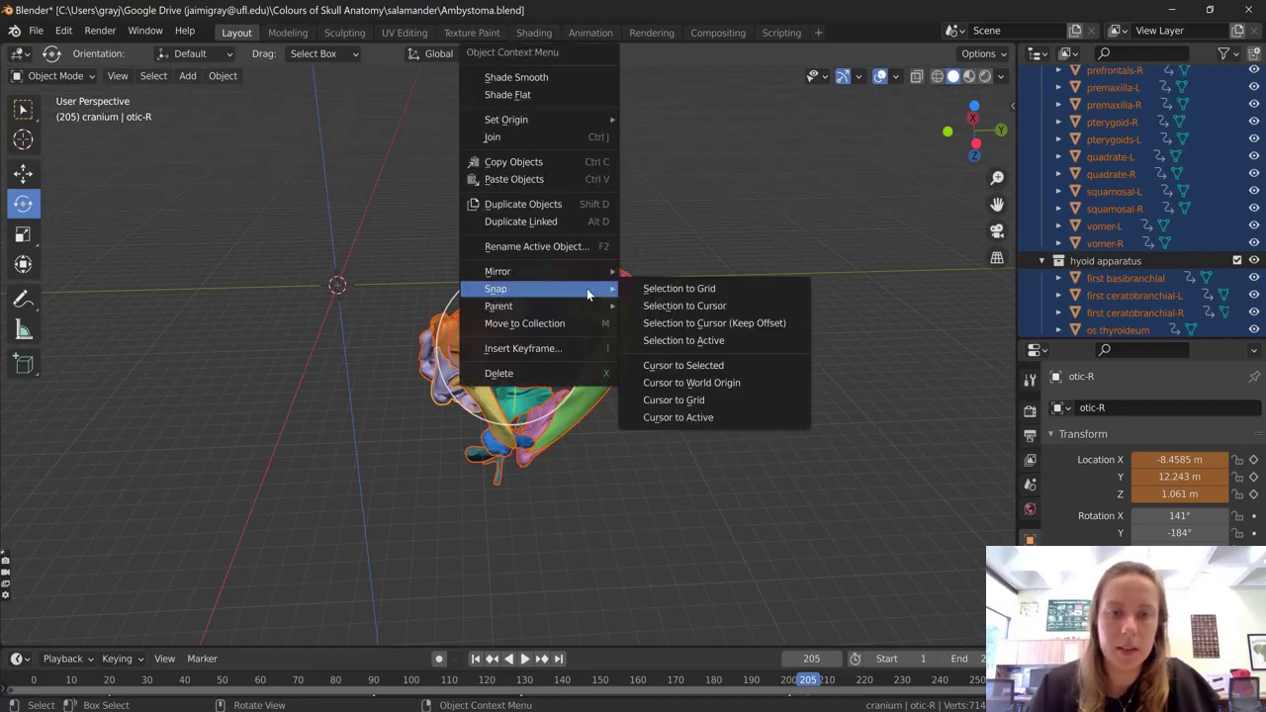
pyautogui.click(684, 307)
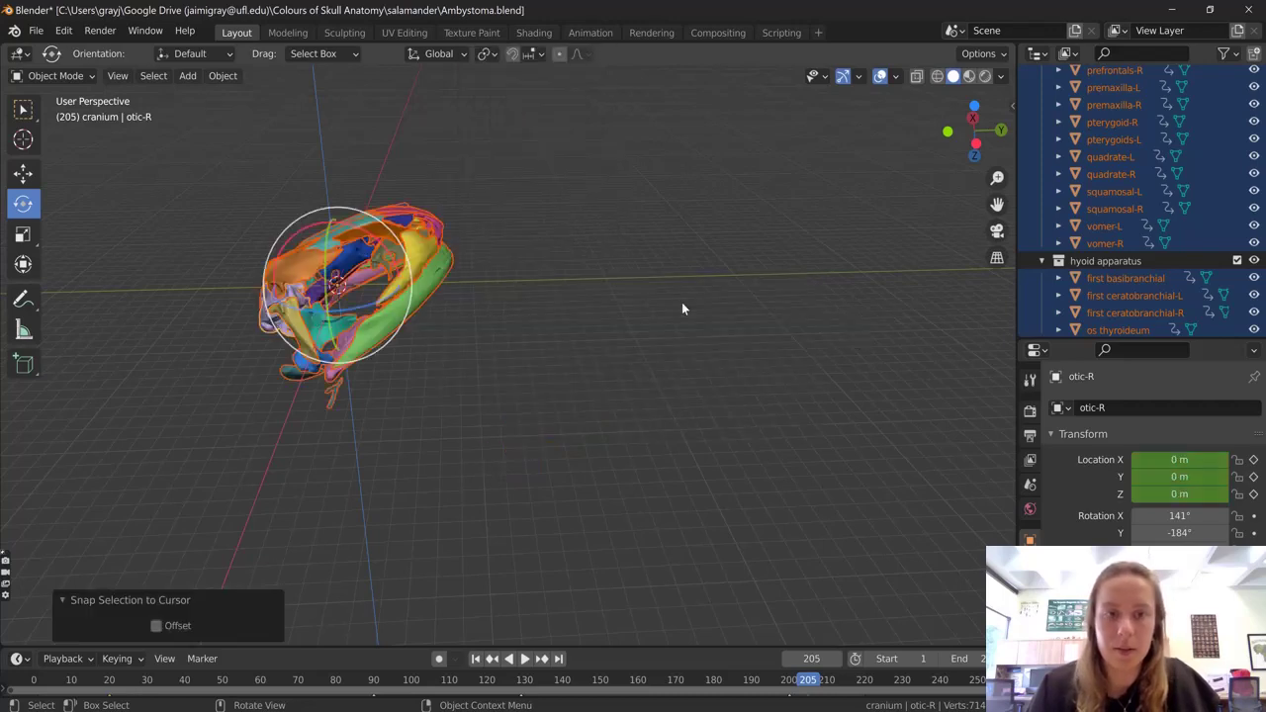
pyautogui.moveTo(535, 261)
pyautogui.mouseDown(button='middle')
pyautogui.moveTo(538, 303)
pyautogui.moveTo(488, 300)
pyautogui.moveTo(628, 376)
pyautogui.moveTo(613, 339)
pyautogui.moveTo(620, 409)
pyautogui.moveTo(647, 339)
pyautogui.moveTo(529, 248)
pyautogui.mouseUp(button='middle')
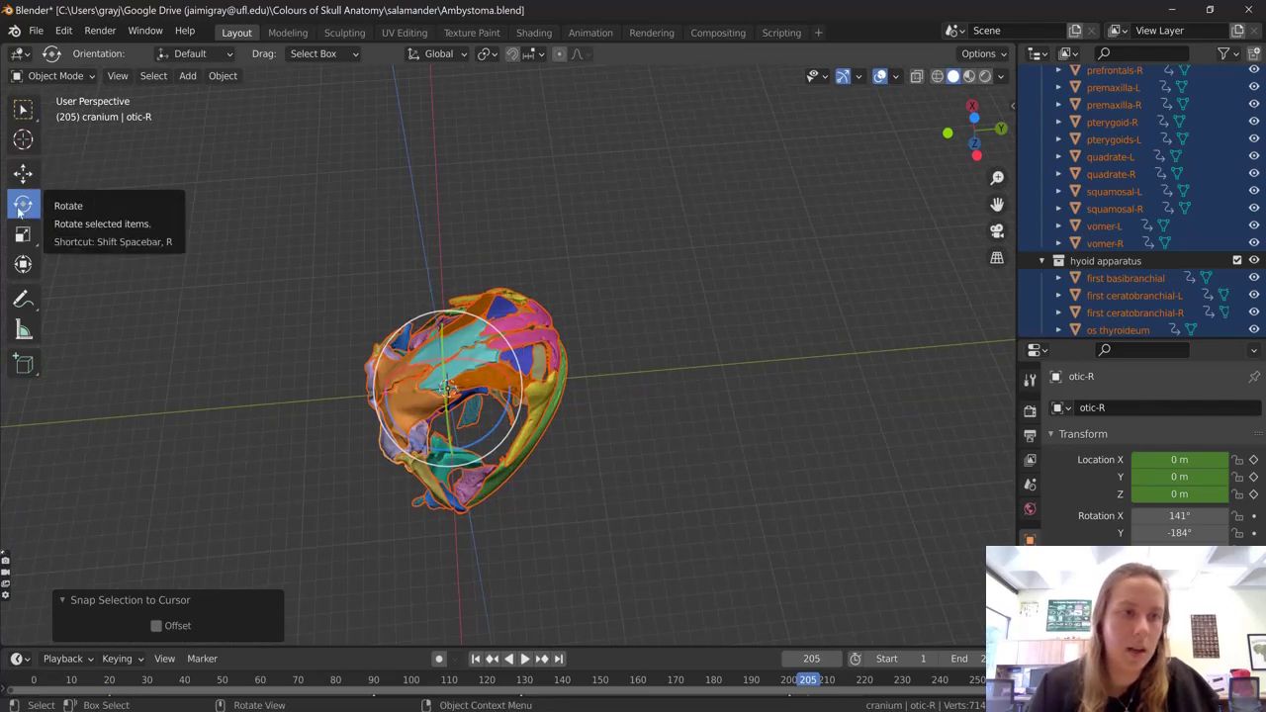
# In the left orthographic view, rotate the whole skull about 21.3° around the global X axis to level it with the Y axis
pyautogui.moveTo(418, 351); pyautogui.dragTo(421, 346, button='middle')
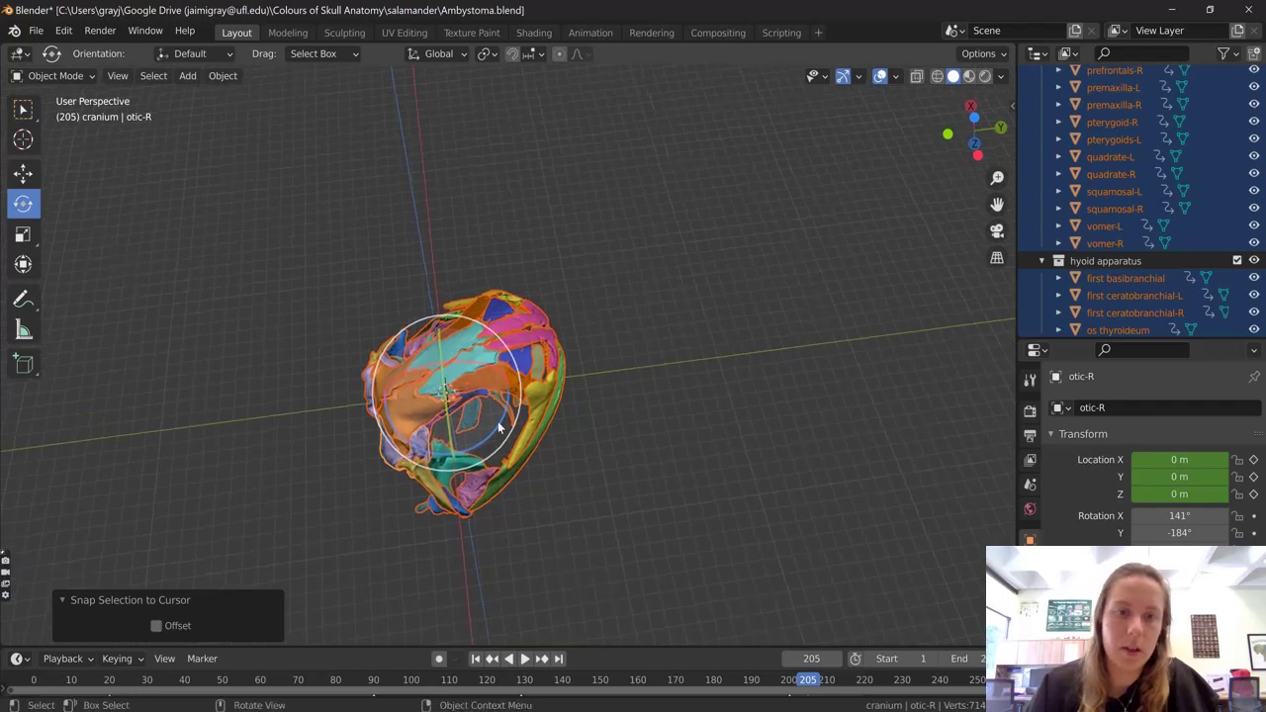
pyautogui.moveTo(498, 421); pyautogui.dragTo(540, 389, button='middle')
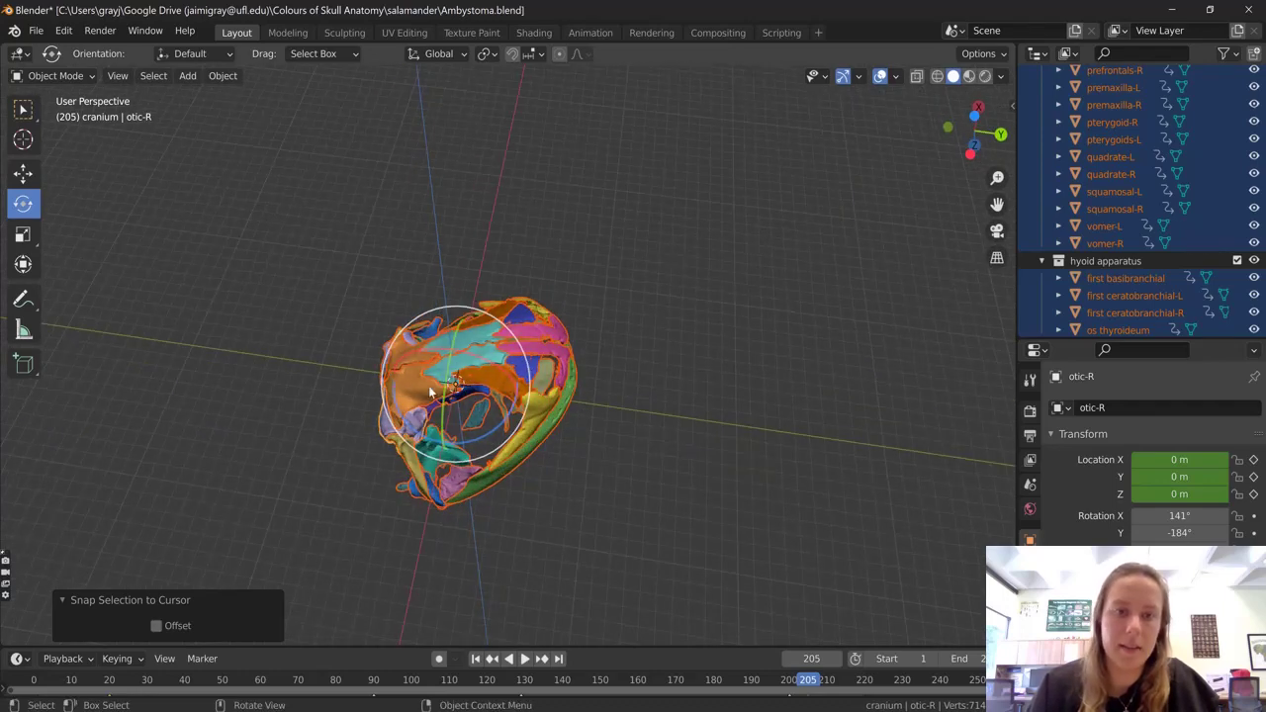
pyautogui.moveTo(502, 326); pyautogui.dragTo(621, 395, button='middle')
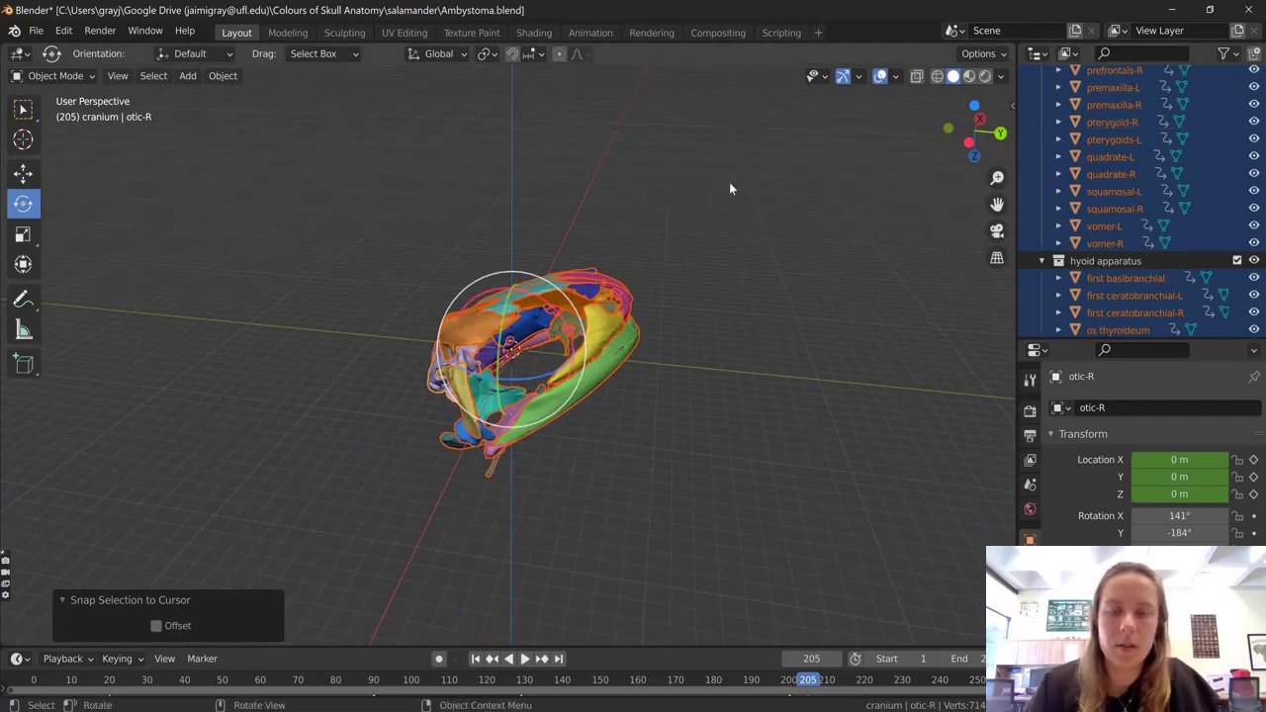
pyautogui.click(978, 117)
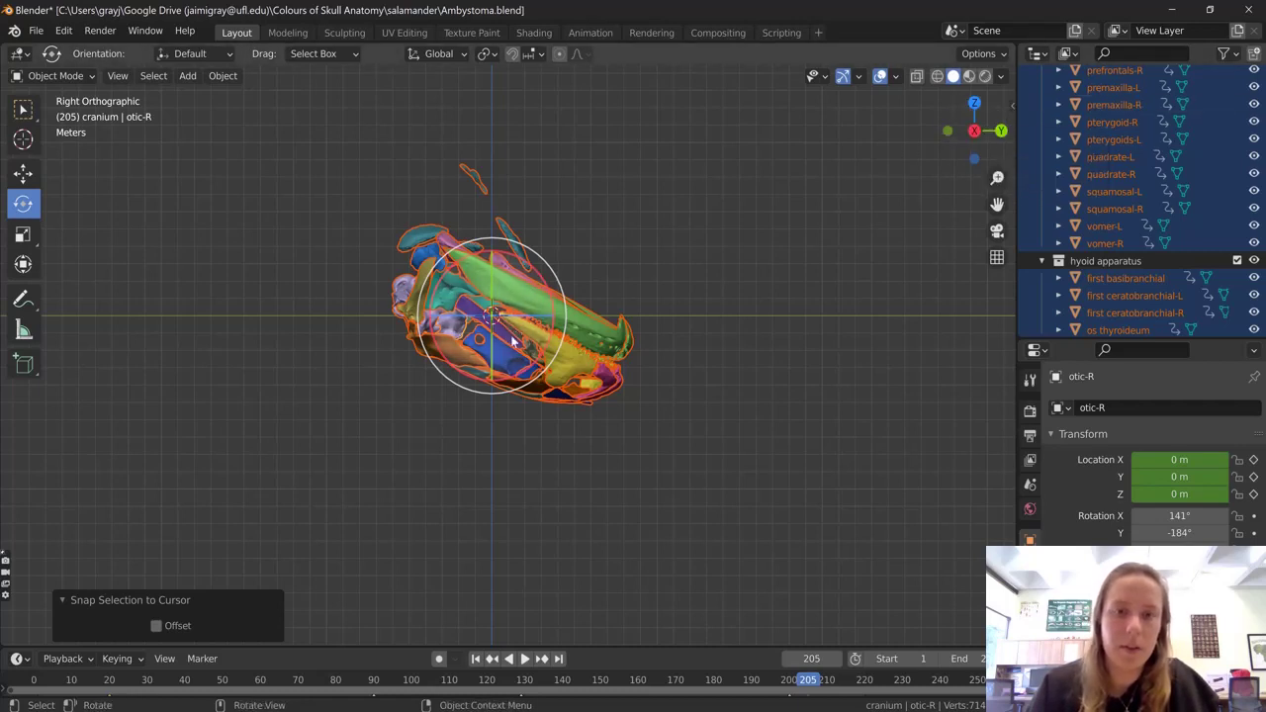
pyautogui.moveTo(536, 431); pyautogui.dragTo(538, 429, button='middle')
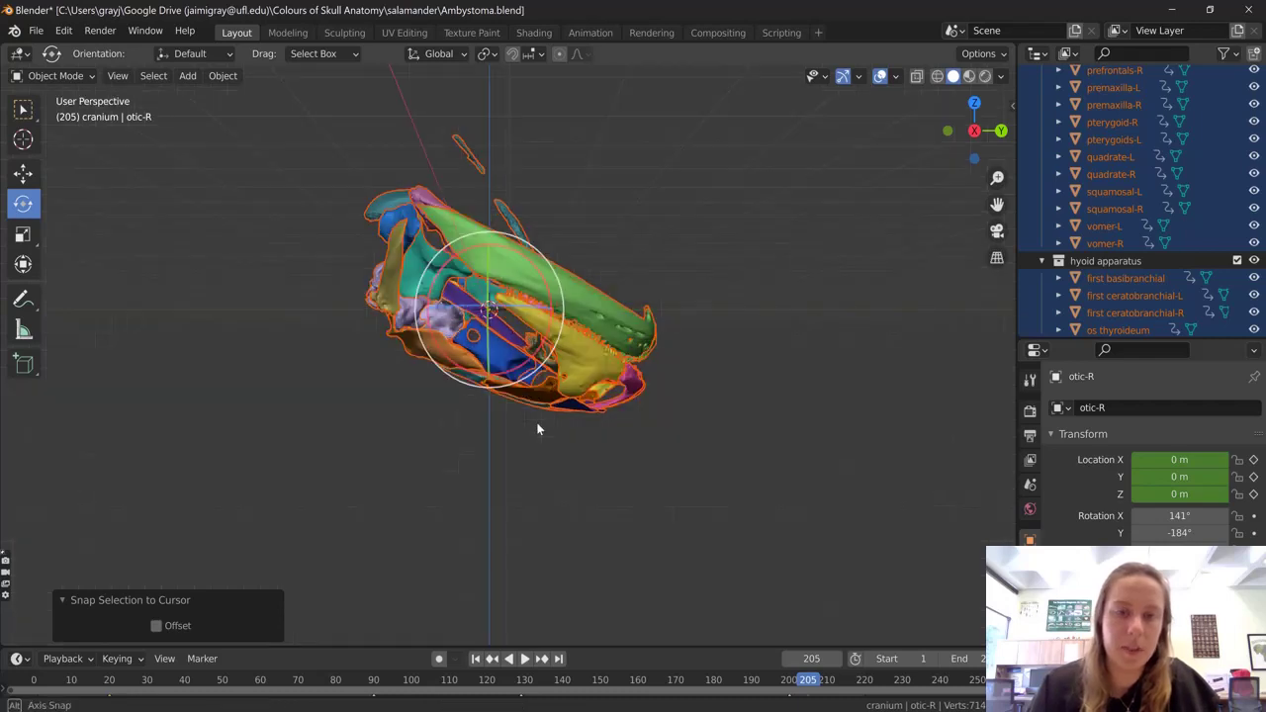
pyautogui.click(974, 130)
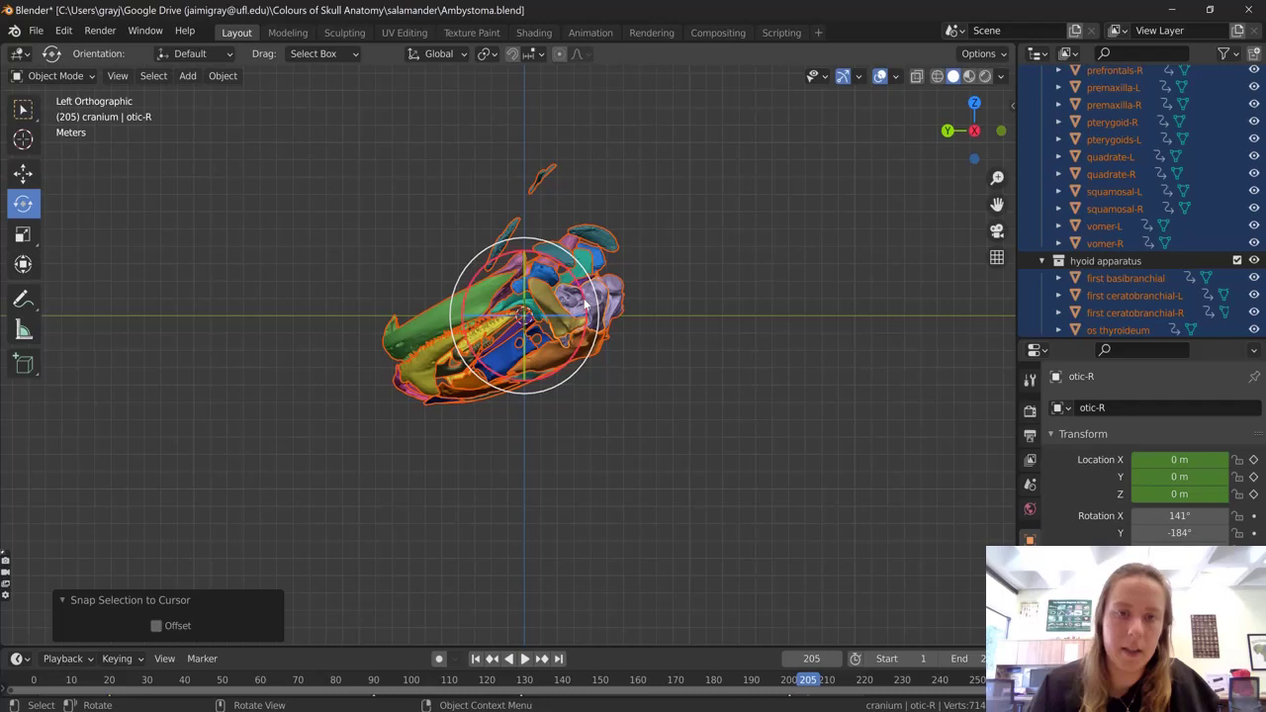
pyautogui.moveTo(585, 305); pyautogui.dragTo(593, 334)
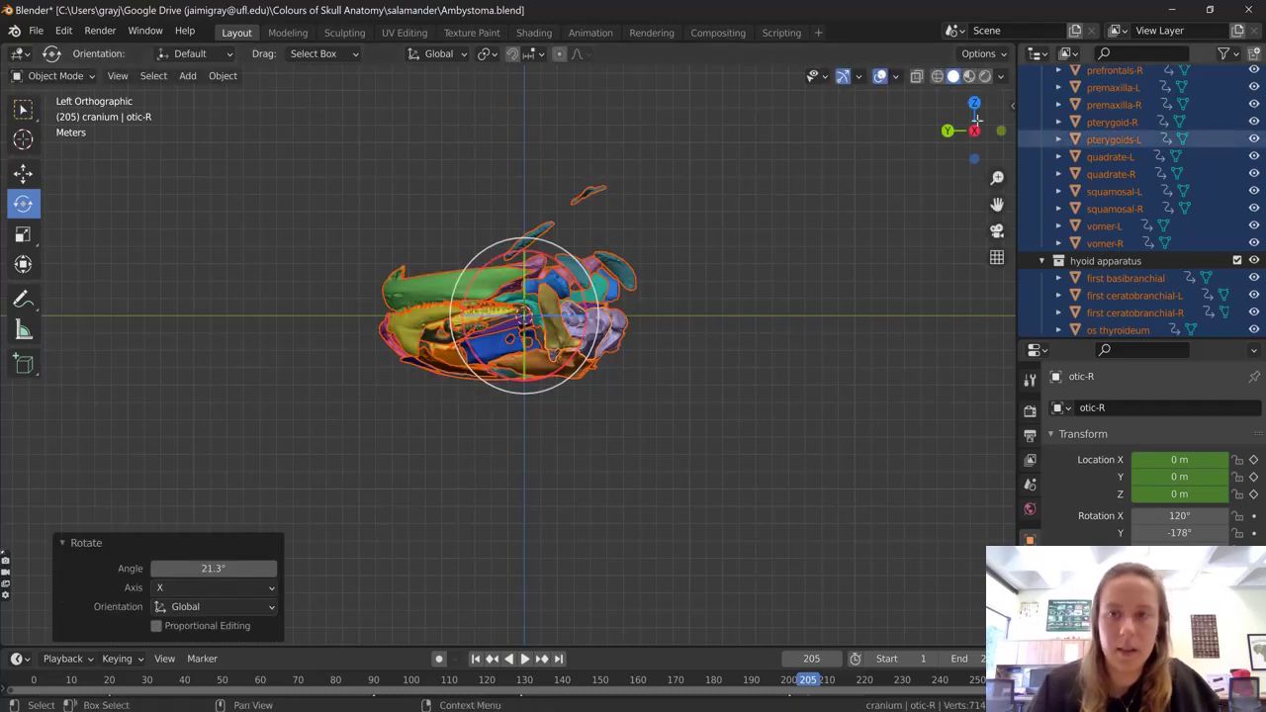
# Align the skull's midline by rotating it about 13.4° around global Z in top view and about 0.8° around global Y in back view
pyautogui.click(974, 105)
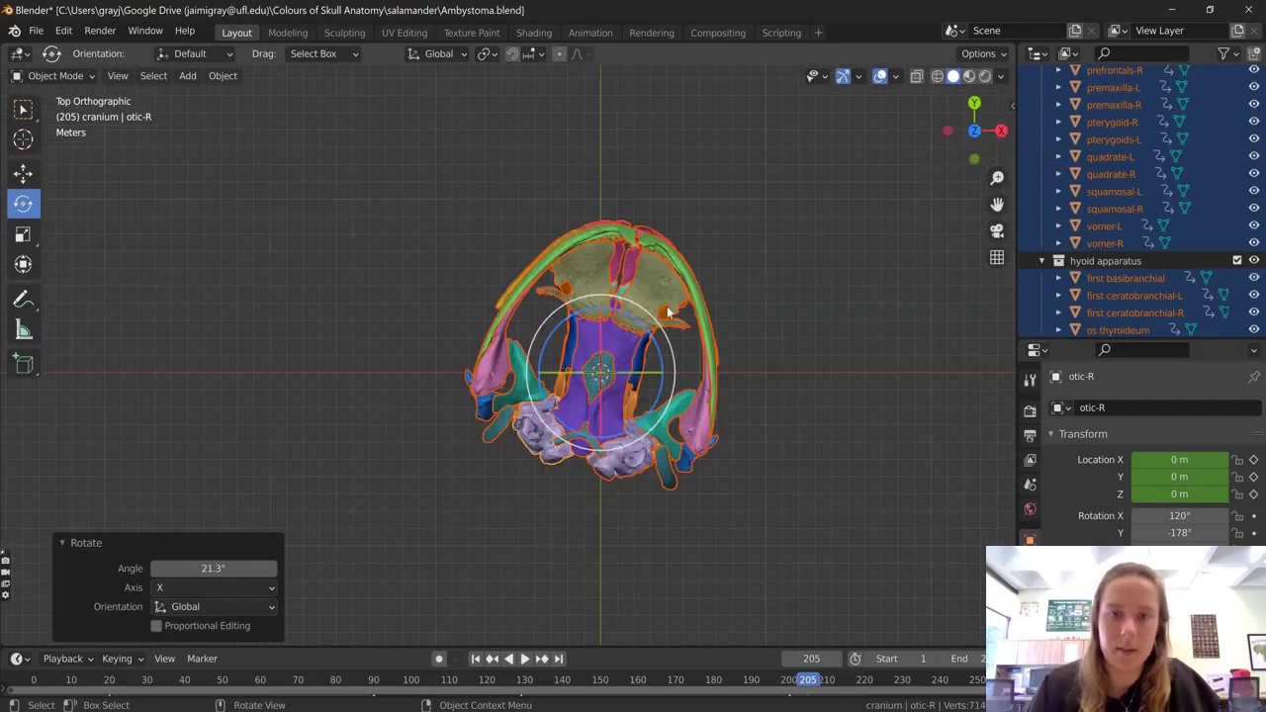
pyautogui.moveTo(656, 354); pyautogui.dragTo(664, 332)
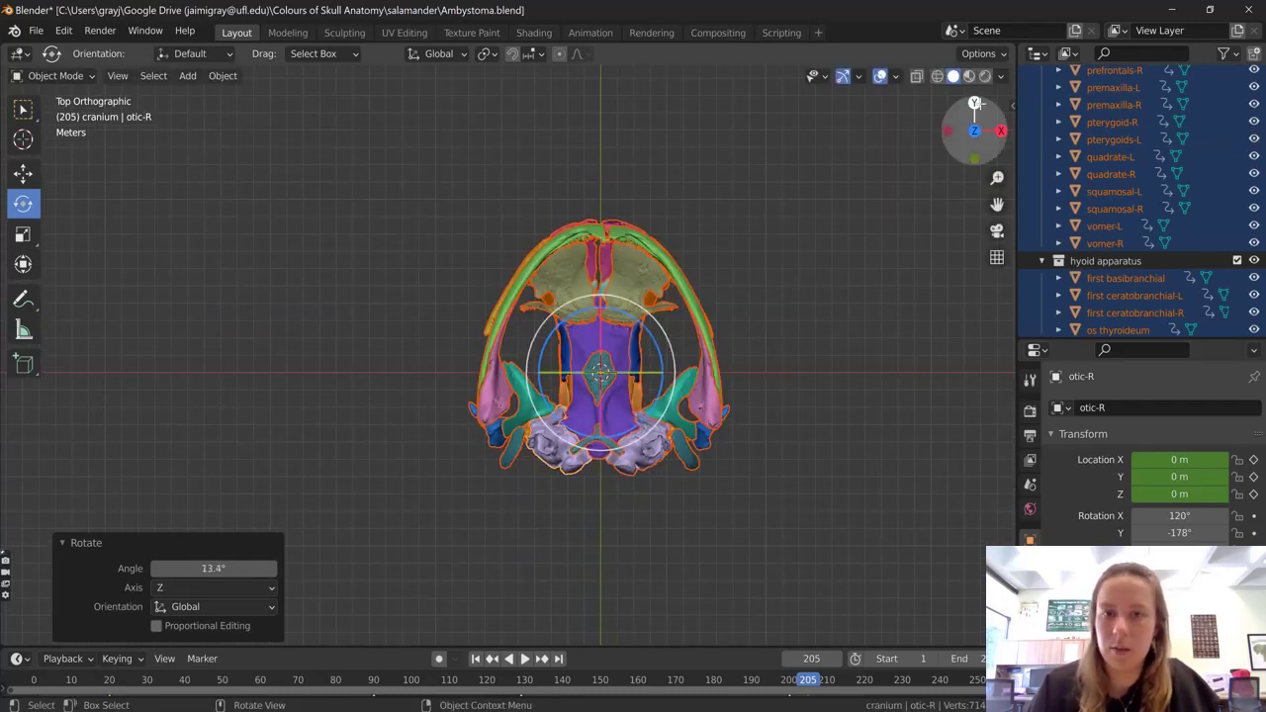
pyautogui.click(975, 105)
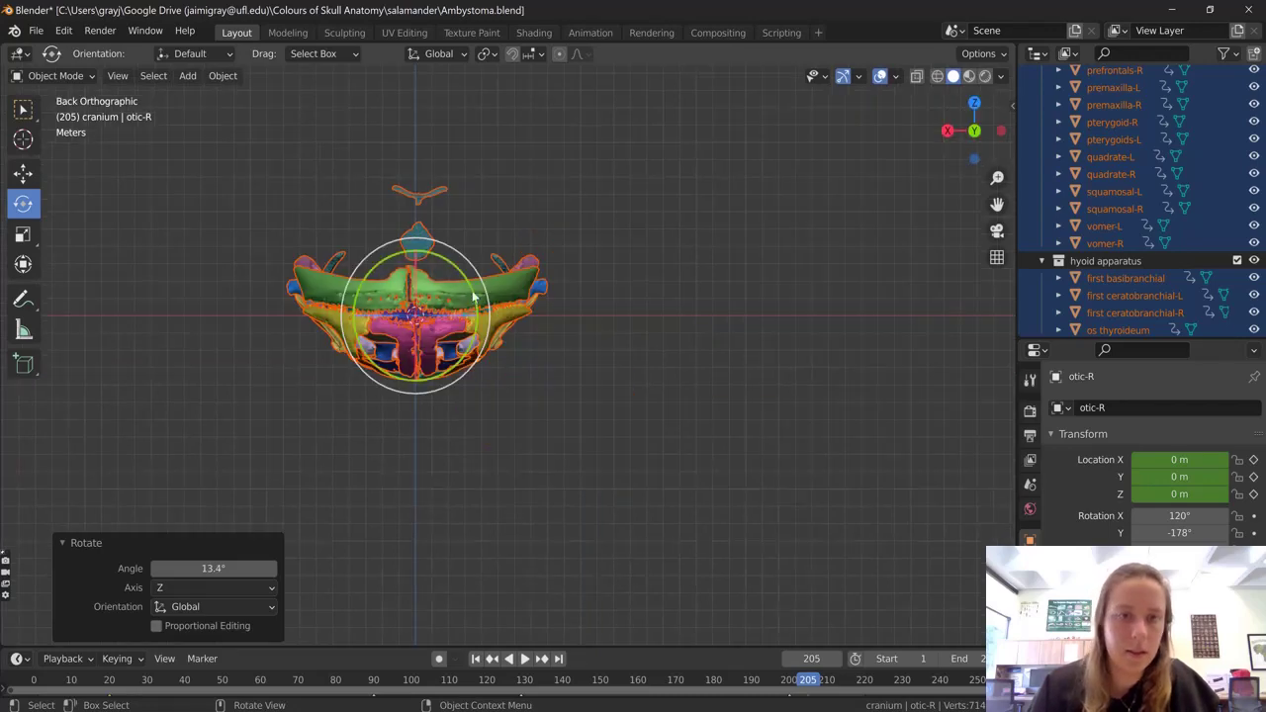
pyautogui.moveTo(475, 298); pyautogui.dragTo(472, 296)
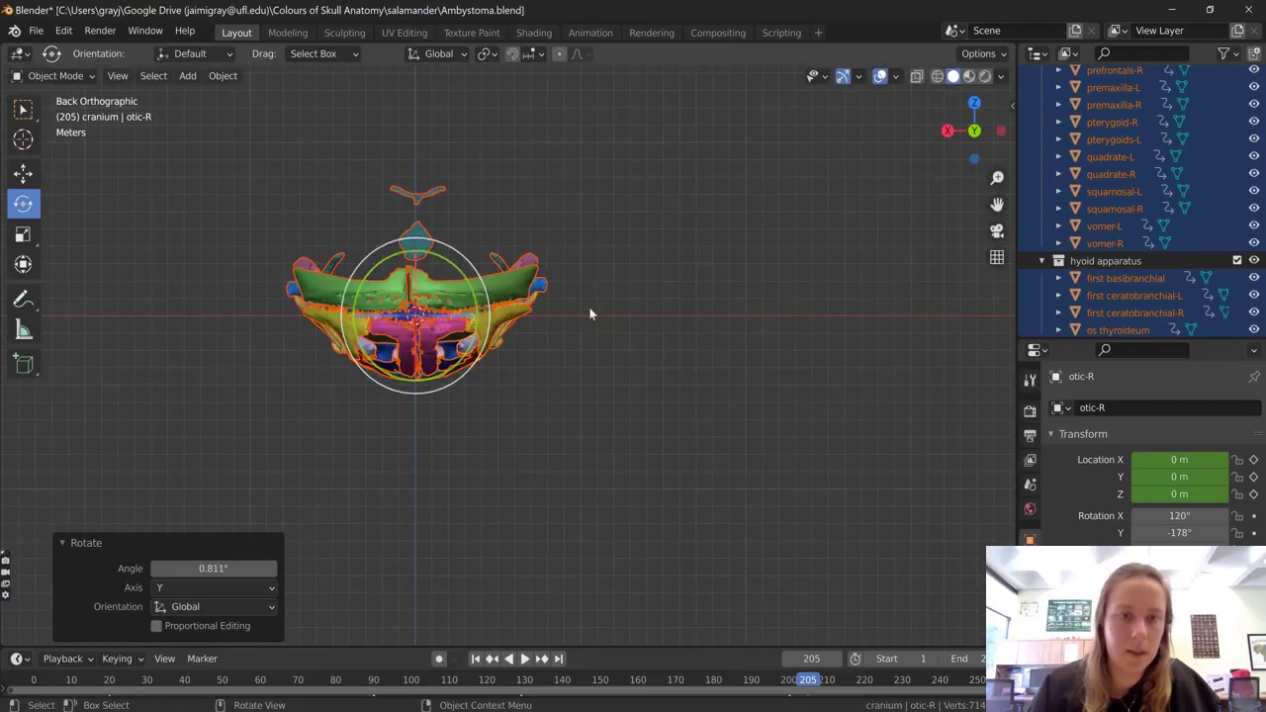
pyautogui.moveTo(589, 307); pyautogui.dragTo(652, 423, button='middle')
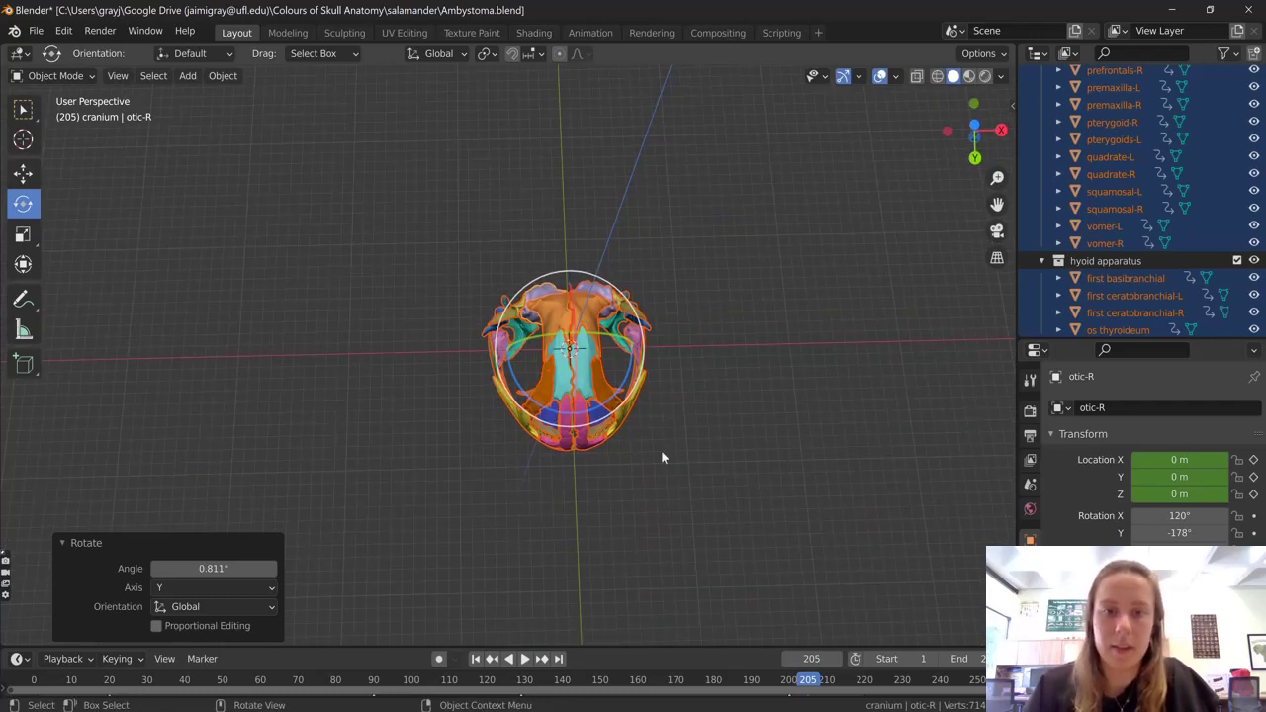
pyautogui.moveTo(661, 458); pyautogui.dragTo(551, 444, button='middle')
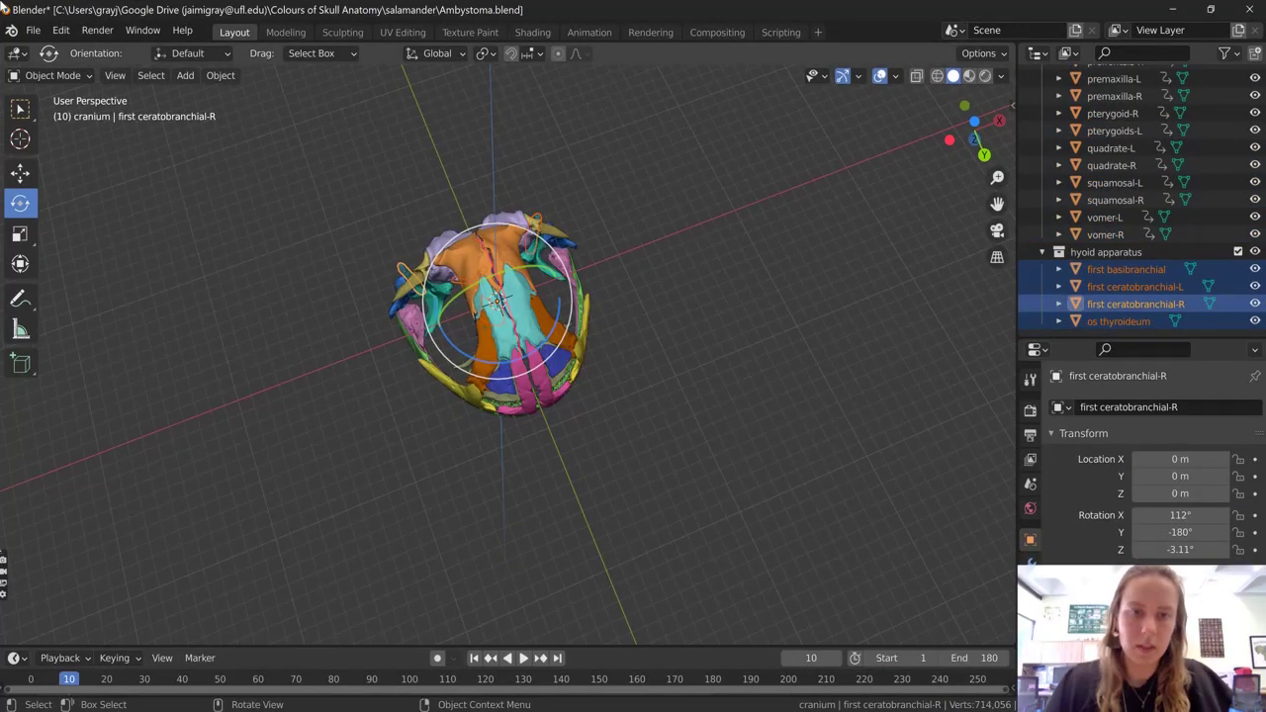
# Switch to the Animation workspace and orbit its main viewport to show the skull roof with the snout facing forward
pyautogui.moveTo(594, 465); pyautogui.dragTo(645, 479, button='middle')
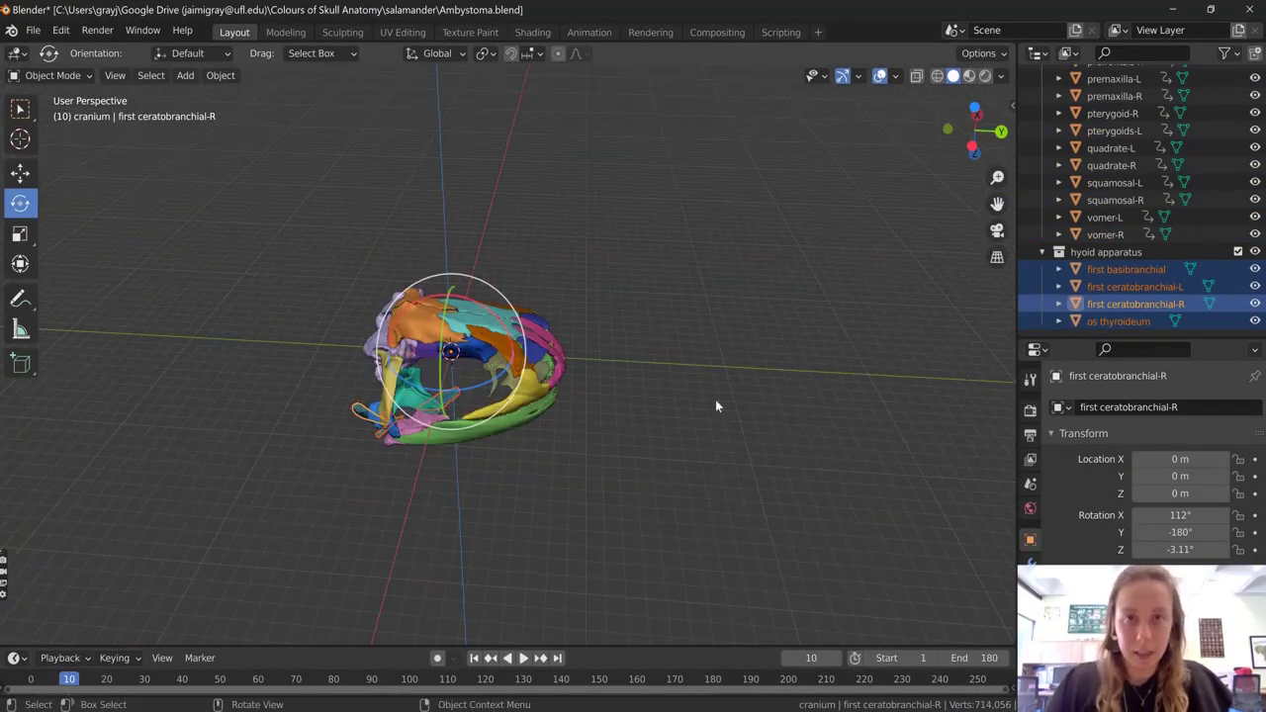
pyautogui.moveTo(716, 400); pyautogui.dragTo(679, 432, button='middle')
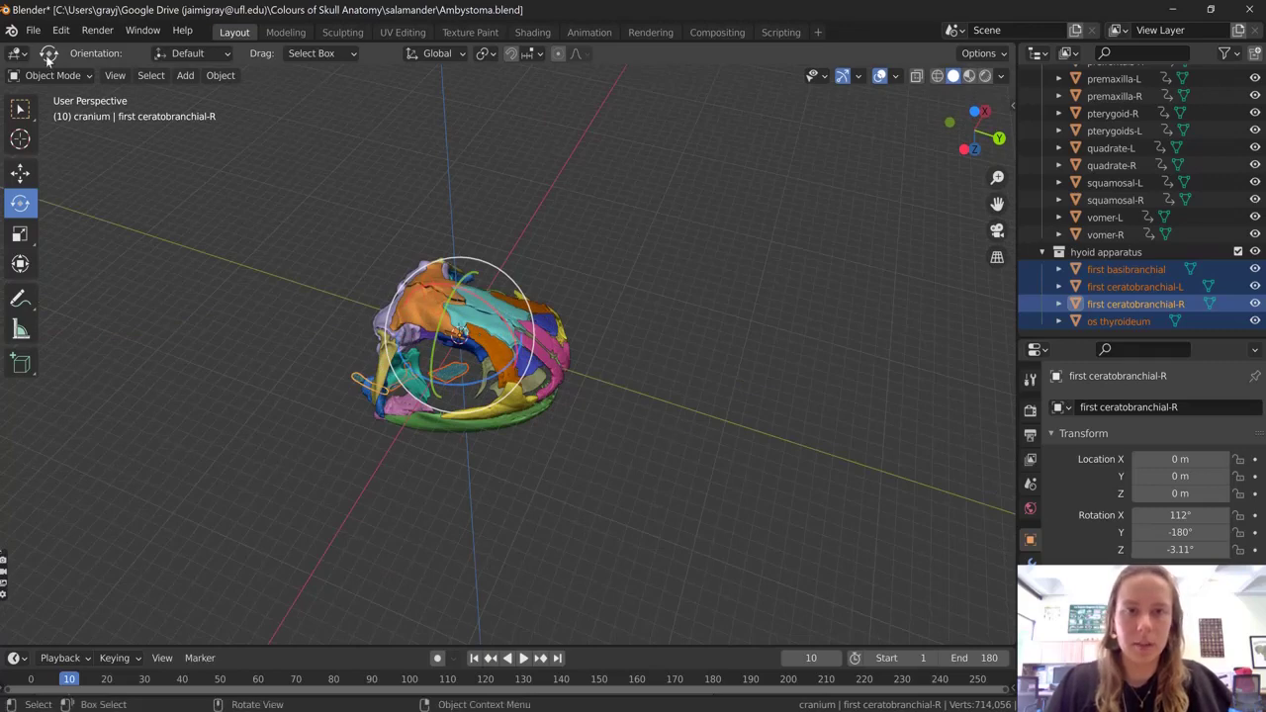
pyautogui.click(590, 32)
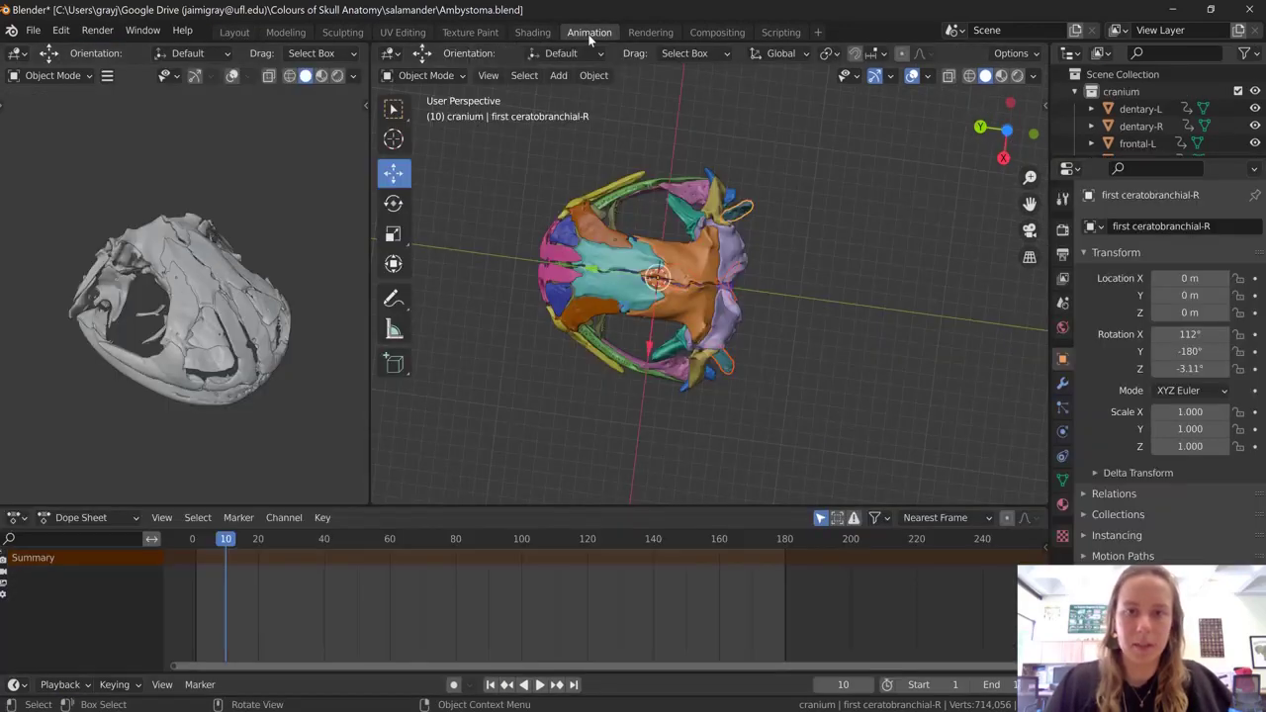
pyautogui.moveTo(790, 353); pyautogui.dragTo(837, 334, button='middle')
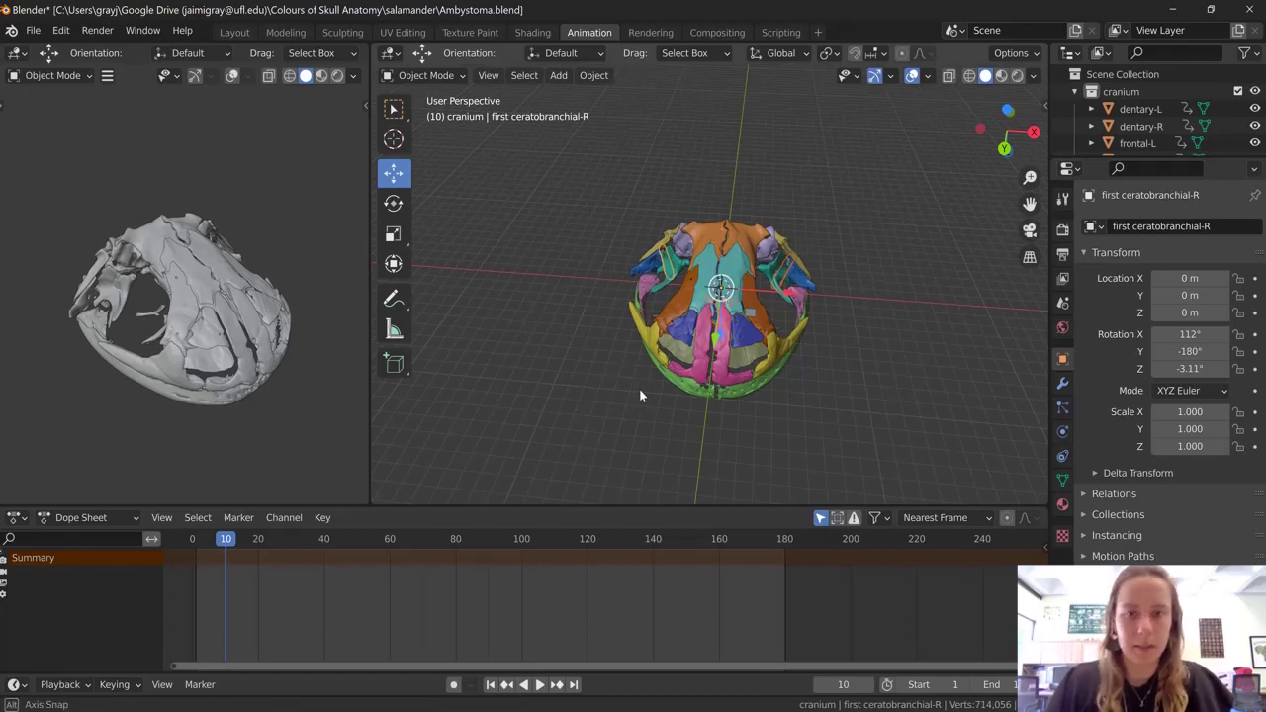
pyautogui.moveTo(639, 389); pyautogui.dragTo(643, 390, button='middle')
# Set the smaller viewport's solid shading color to Vertex and orient its view of the skull to match the main viewport
pyautogui.moveTo(249, 269); pyautogui.dragTo(188, 293, button='middle')
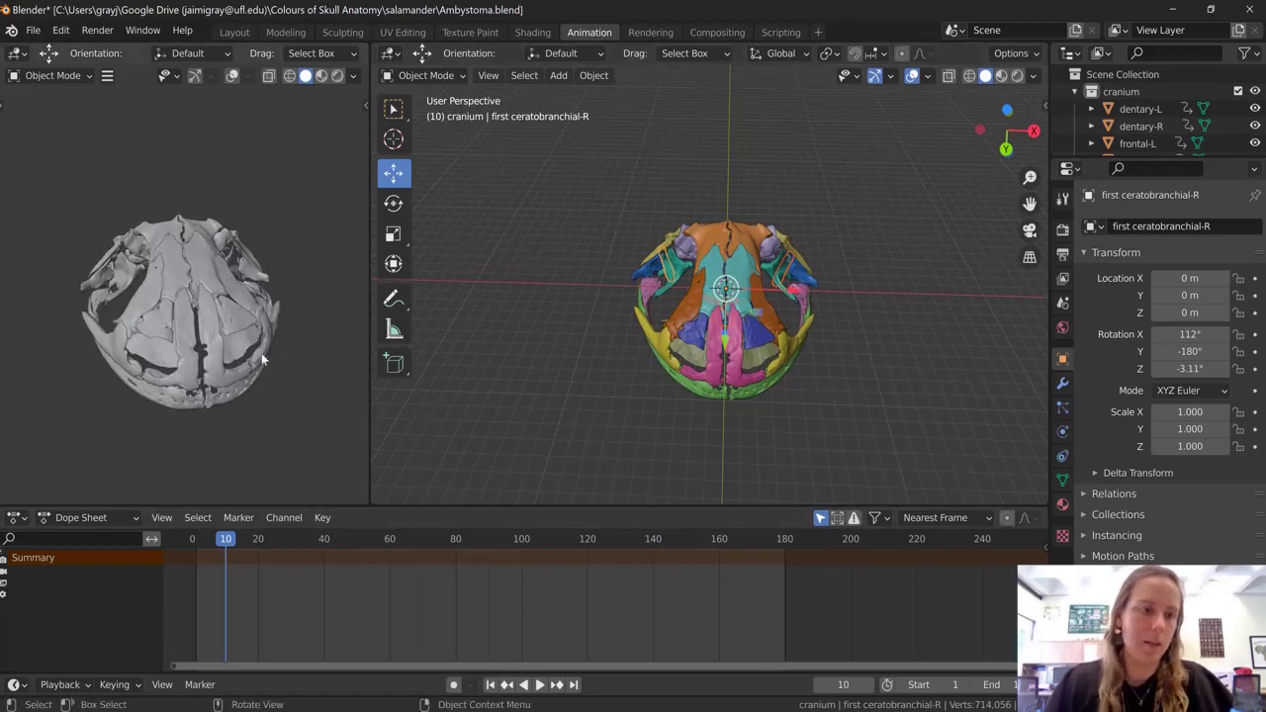
pyautogui.click(349, 76)
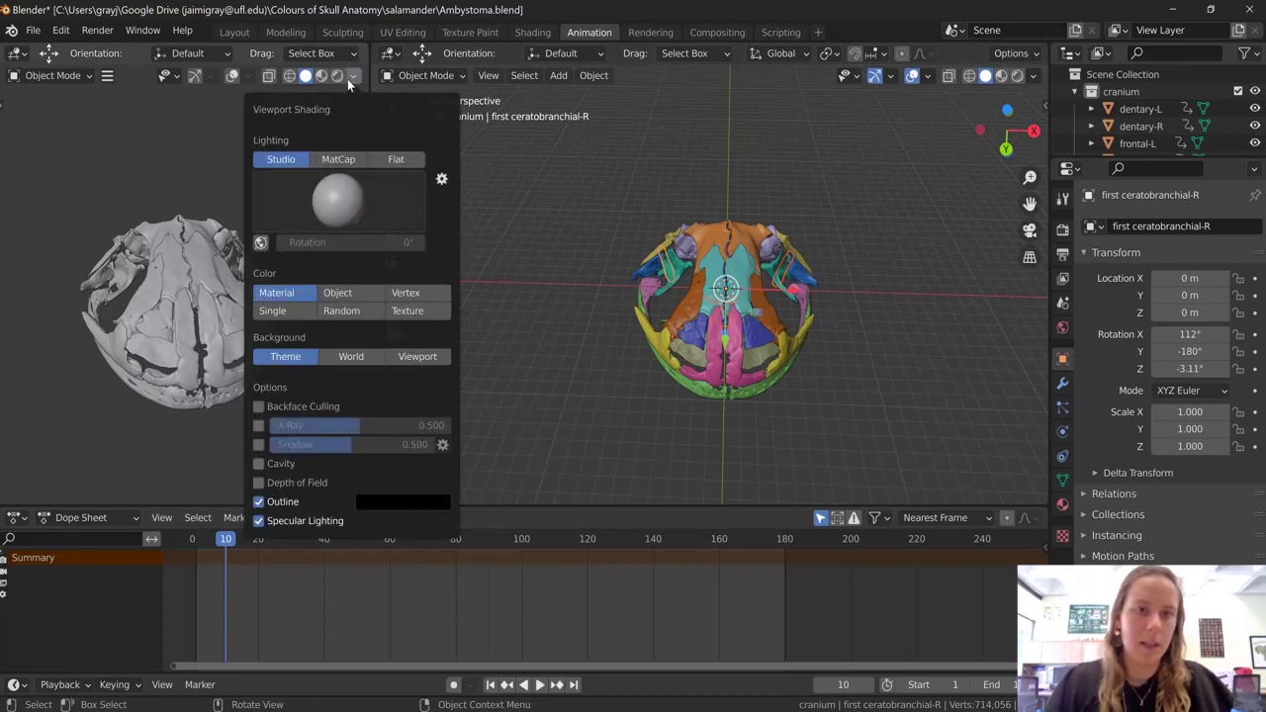
pyautogui.click(406, 293)
pyautogui.moveTo(211, 307); pyautogui.dragTo(185, 316, button='middle')
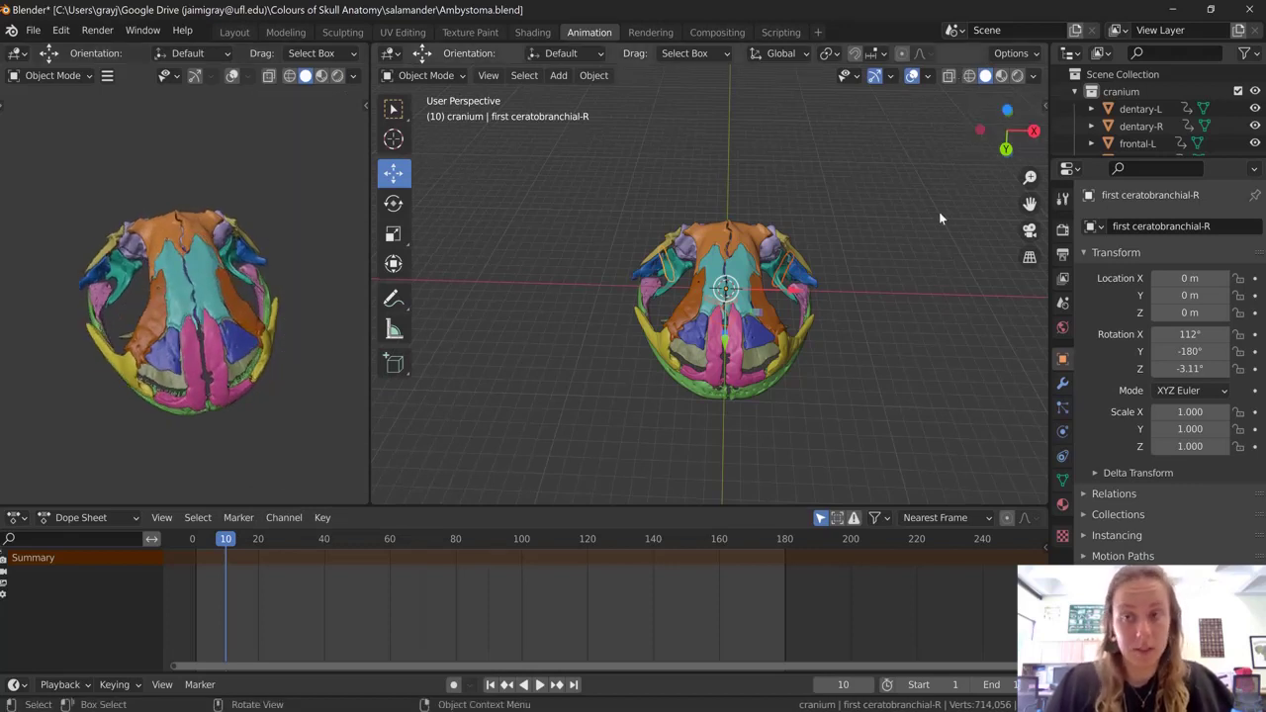
pyautogui.click(1035, 75)
pyautogui.click(1032, 76)
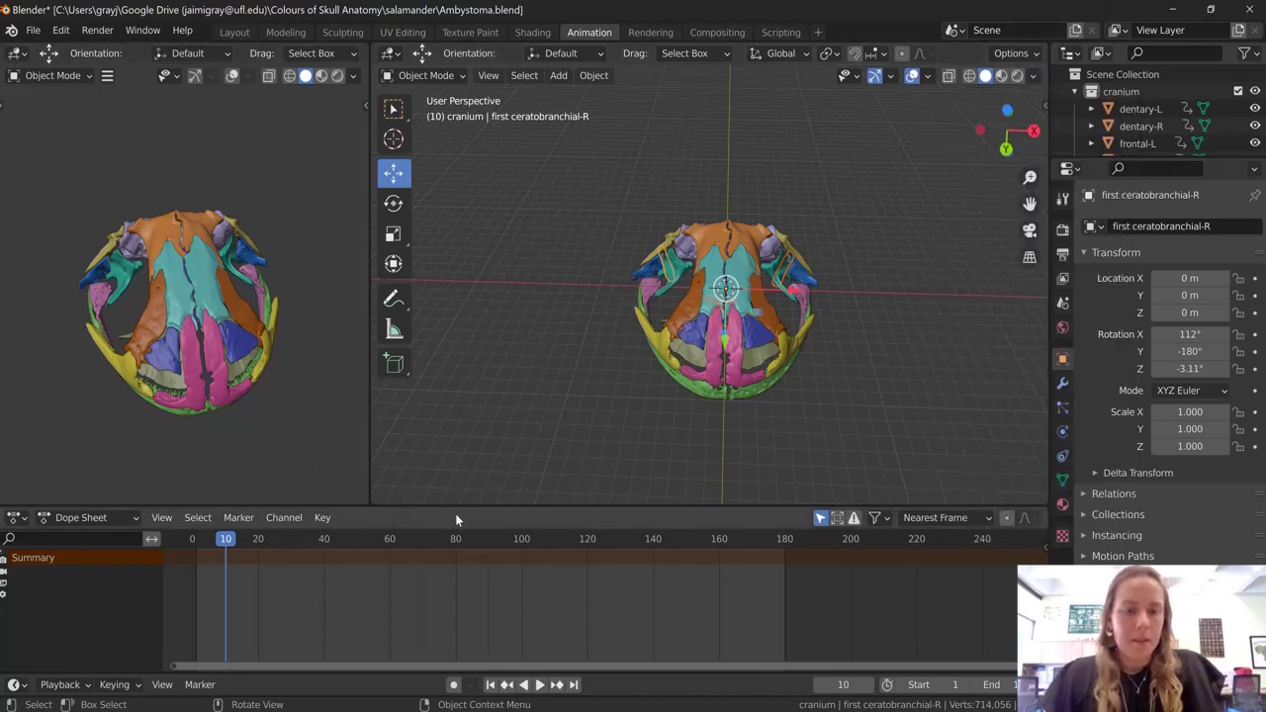
pyautogui.moveTo(616, 334); pyautogui.dragTo(600, 407, button='middle')
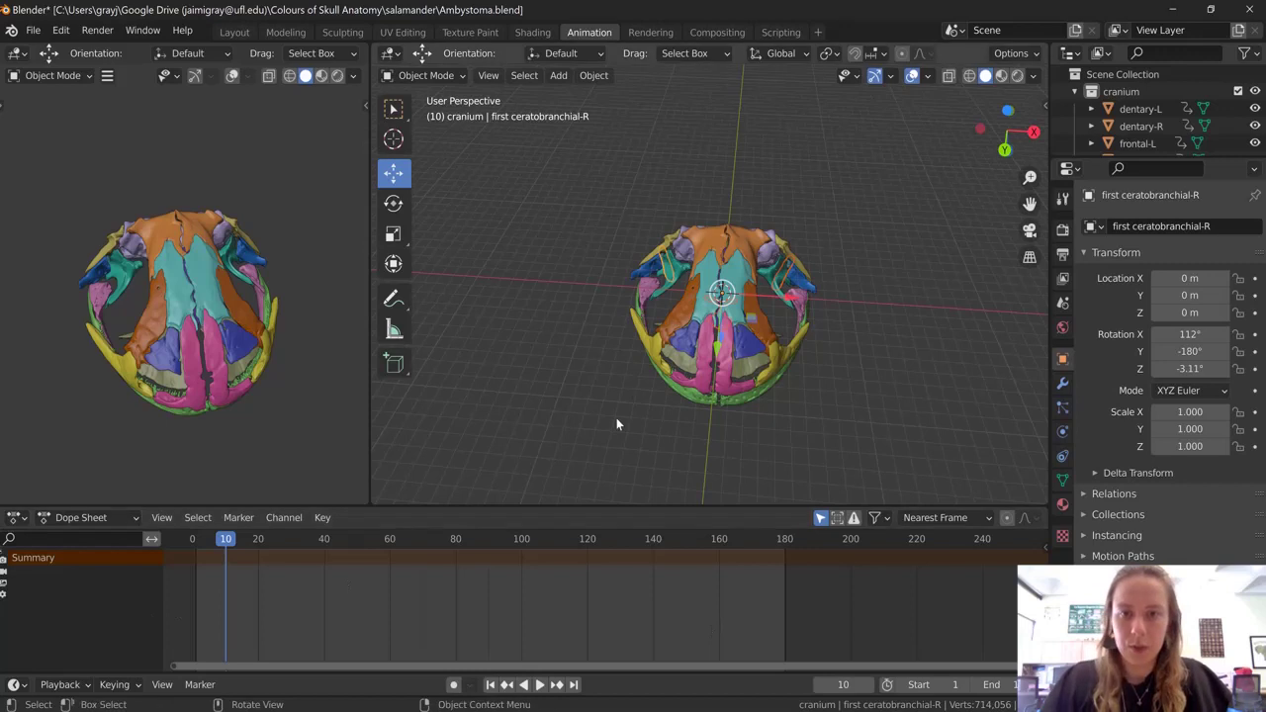
pyautogui.moveTo(616, 417); pyautogui.dragTo(633, 410, button='middle')
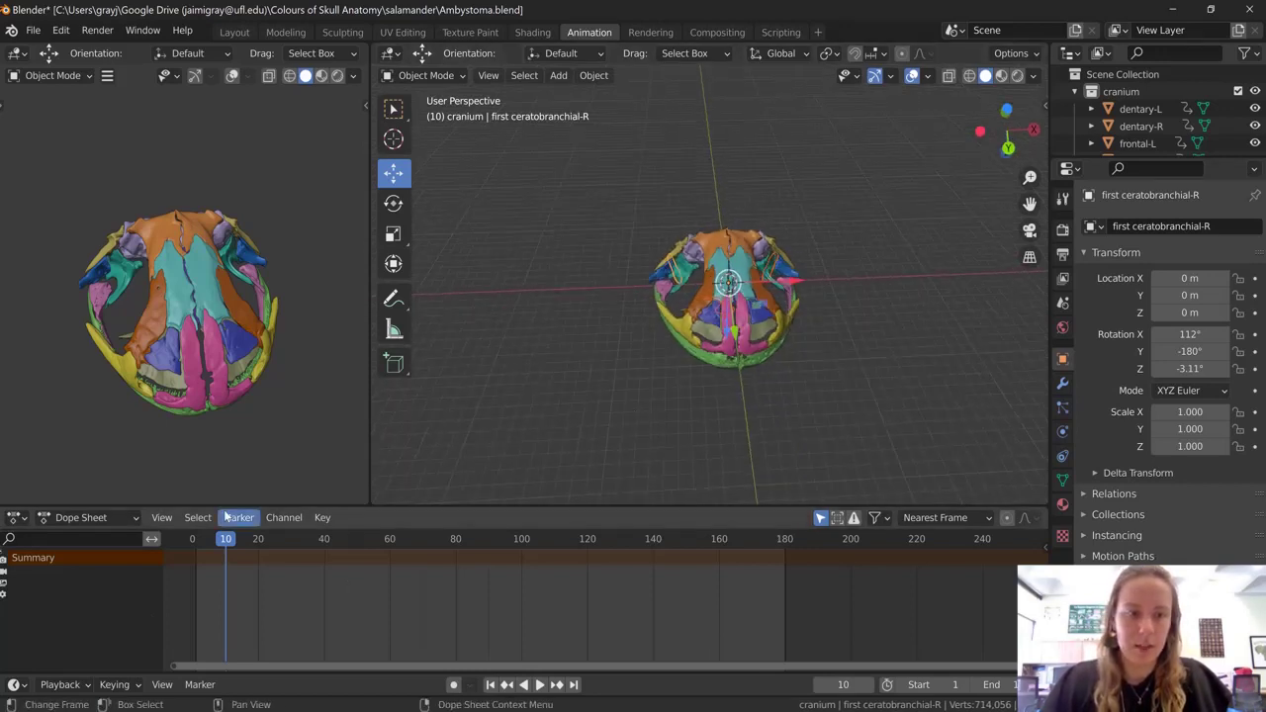
pyautogui.press('space')
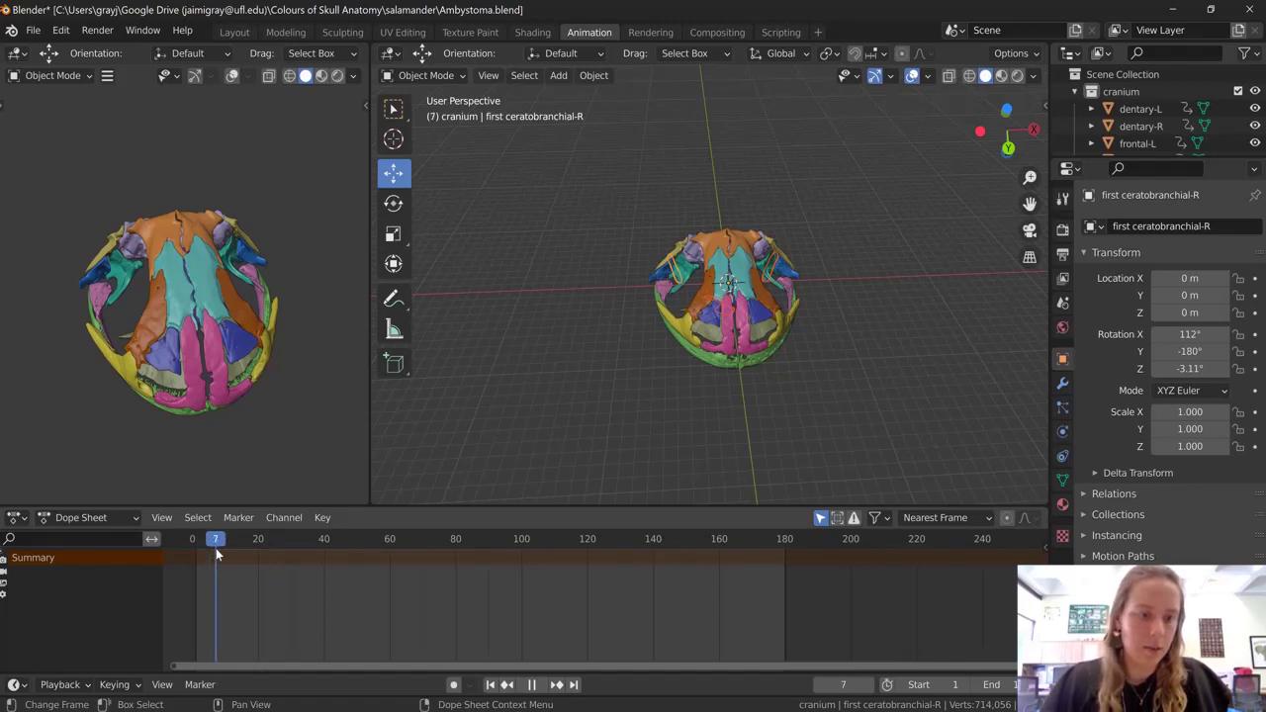
pyautogui.moveTo(224, 551); pyautogui.dragTo(227, 552)
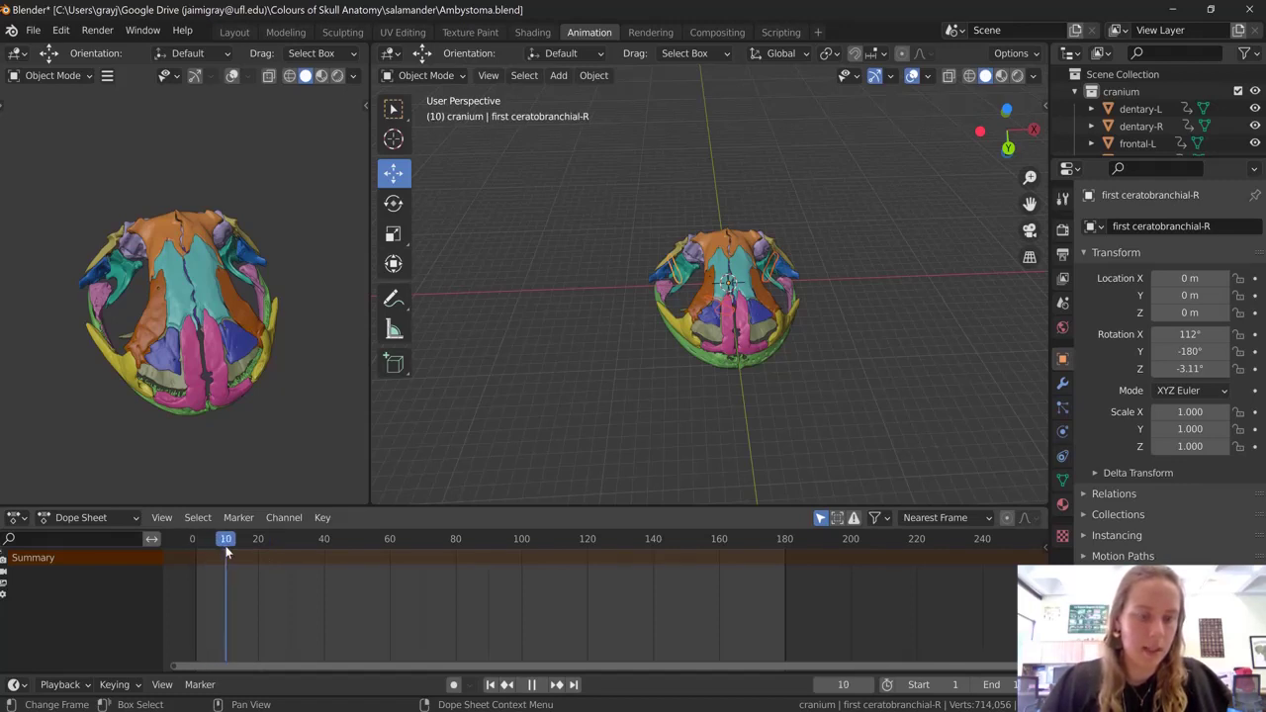
pyautogui.press('space')
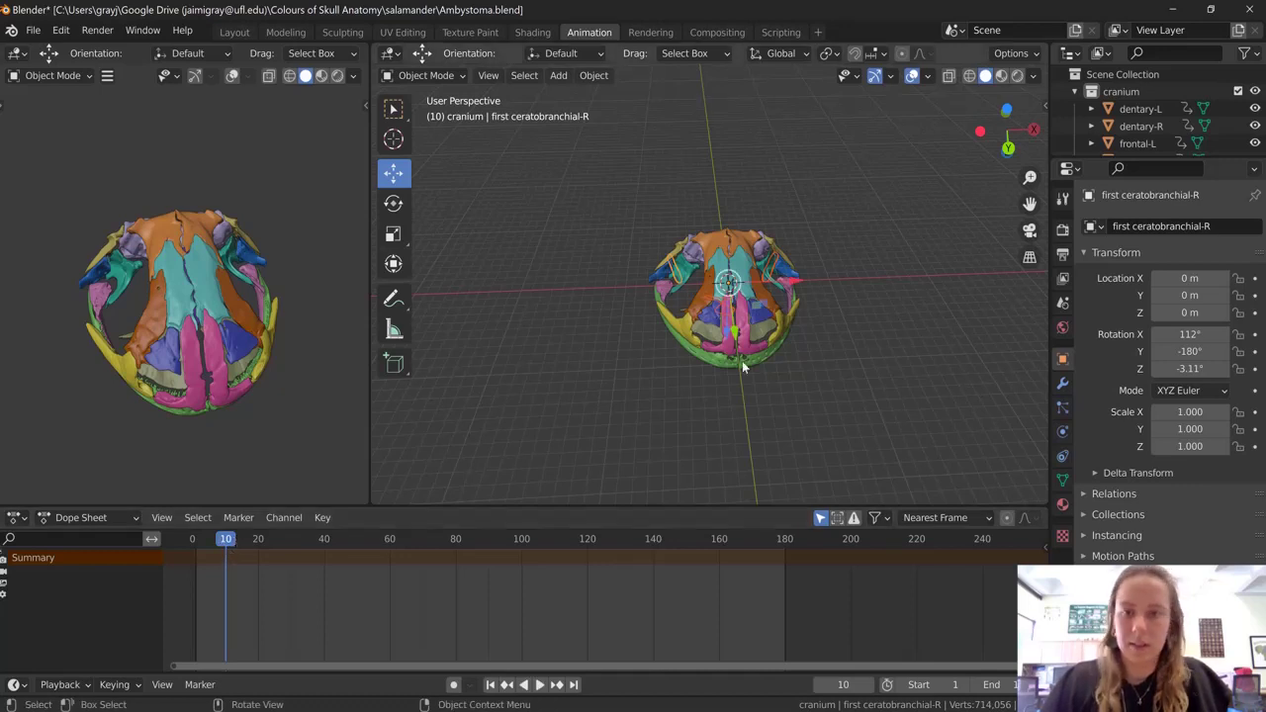
pyautogui.moveTo(743, 361); pyautogui.dragTo(689, 401, button='middle')
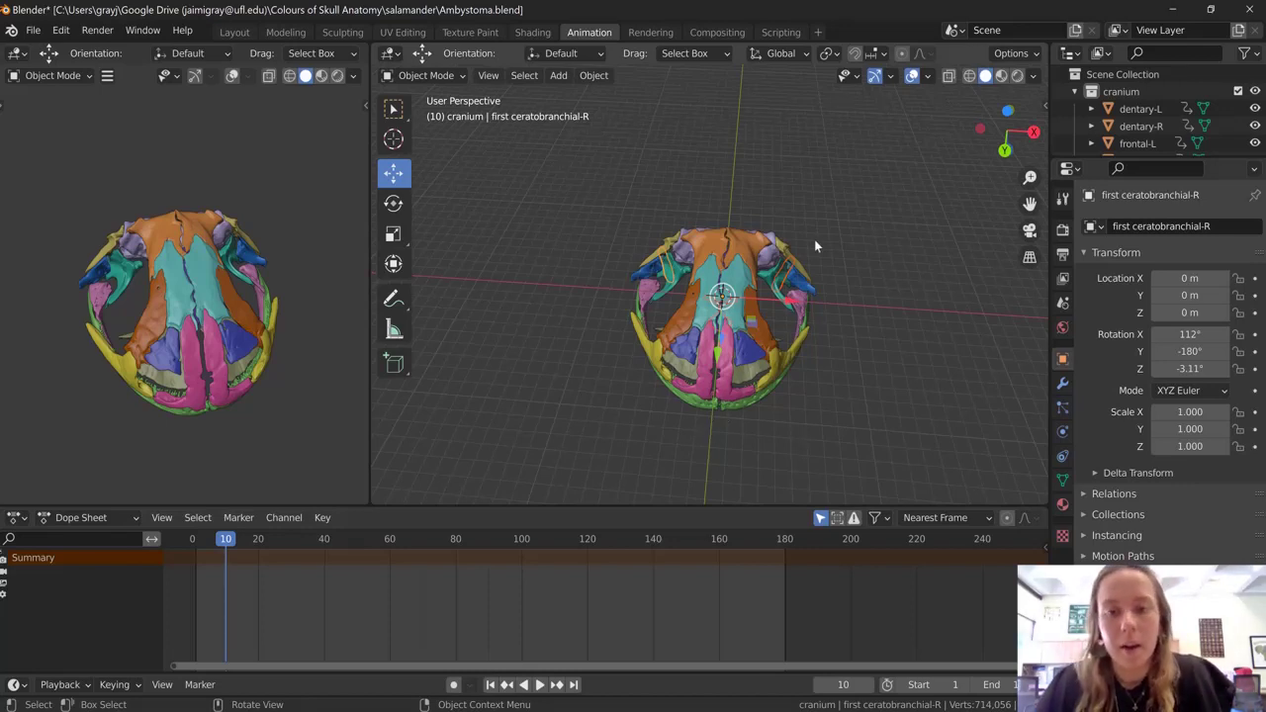
# Select all objects in the scene and insert Location keyframes for them at frame 10
pyautogui.moveTo(737, 399); pyautogui.dragTo(635, 366, button='middle')
pyautogui.press('a')
pyautogui.press('i')
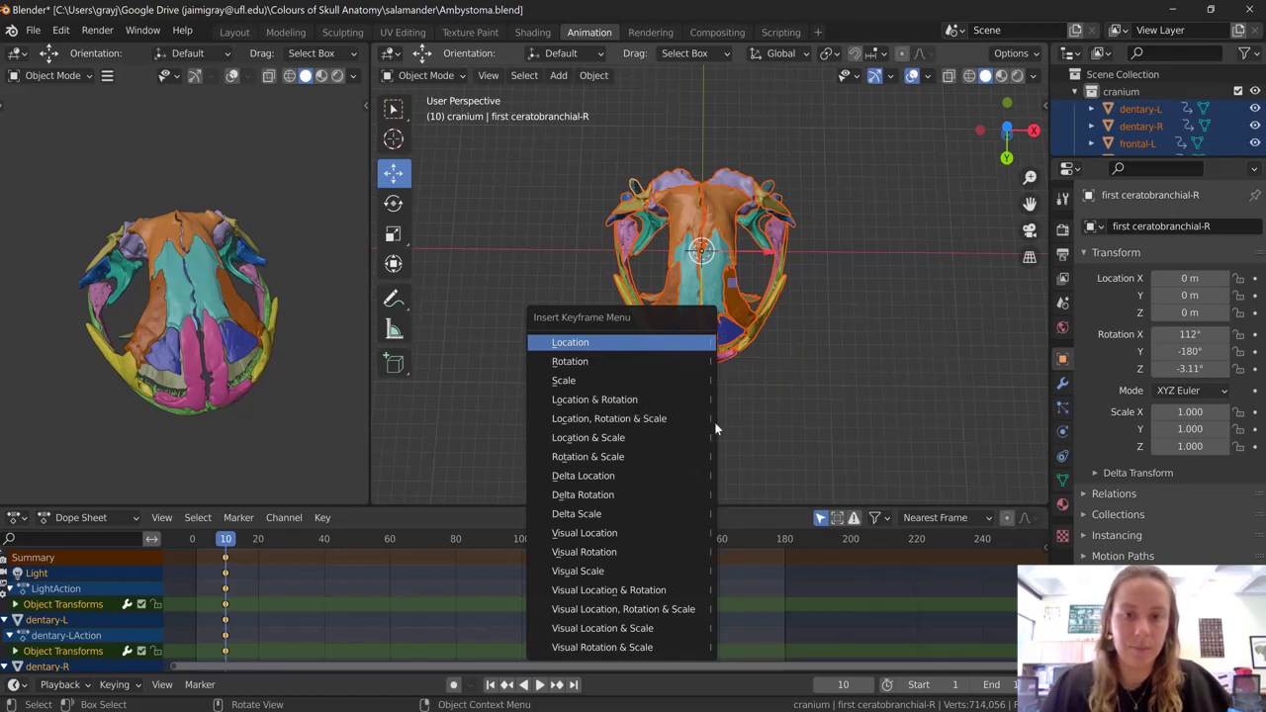
pyautogui.press('Return')
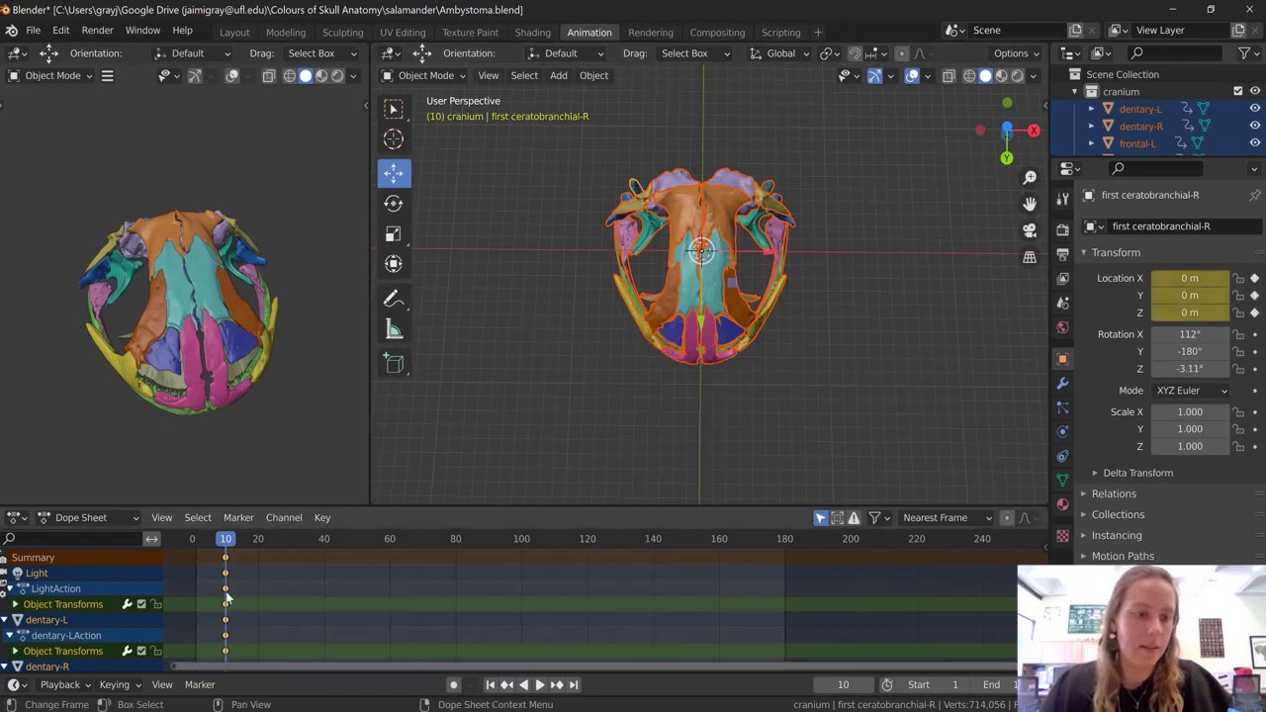
# Examine the new keyframes in the Dope Sheet for all objects, and individually for both frontals and the left otic bone
pyautogui.scroll(-2, 247, 587)
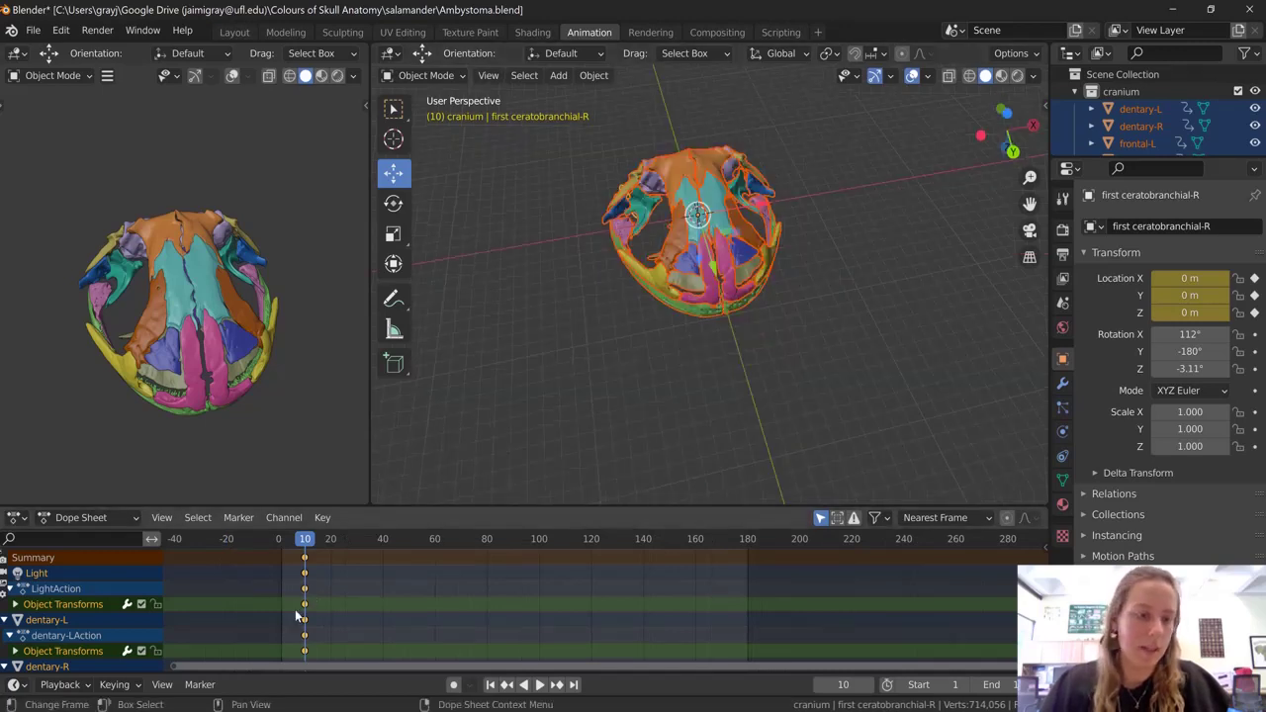
pyautogui.scroll(-3, 91, 614)
pyautogui.scroll(-3, 91, 613)
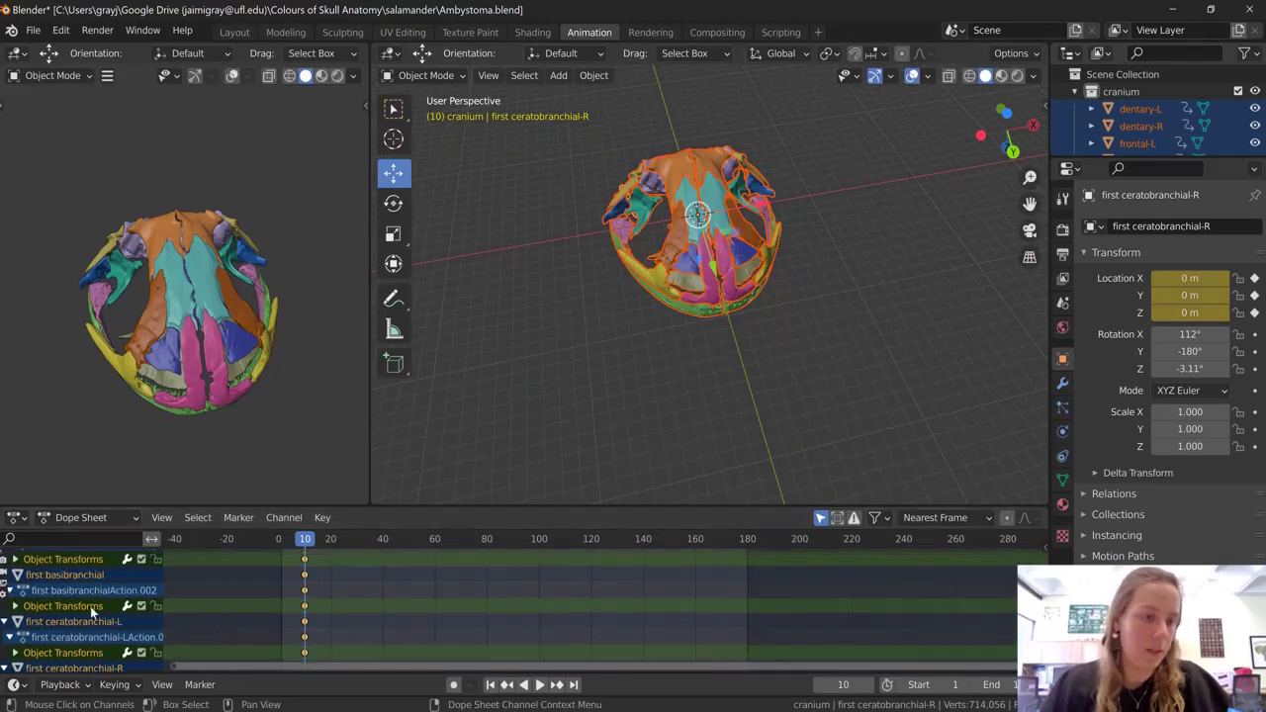
pyautogui.scroll(8, 103, 637)
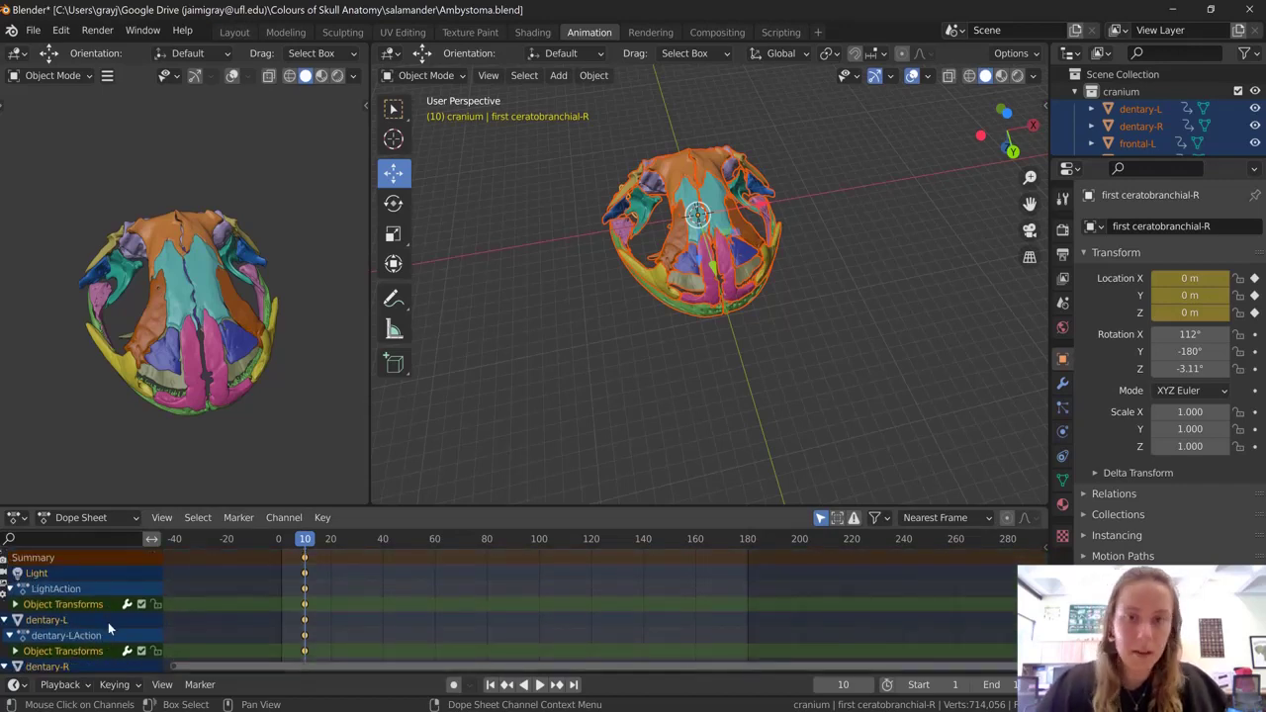
pyautogui.moveTo(749, 243); pyautogui.dragTo(733, 366, button='middle')
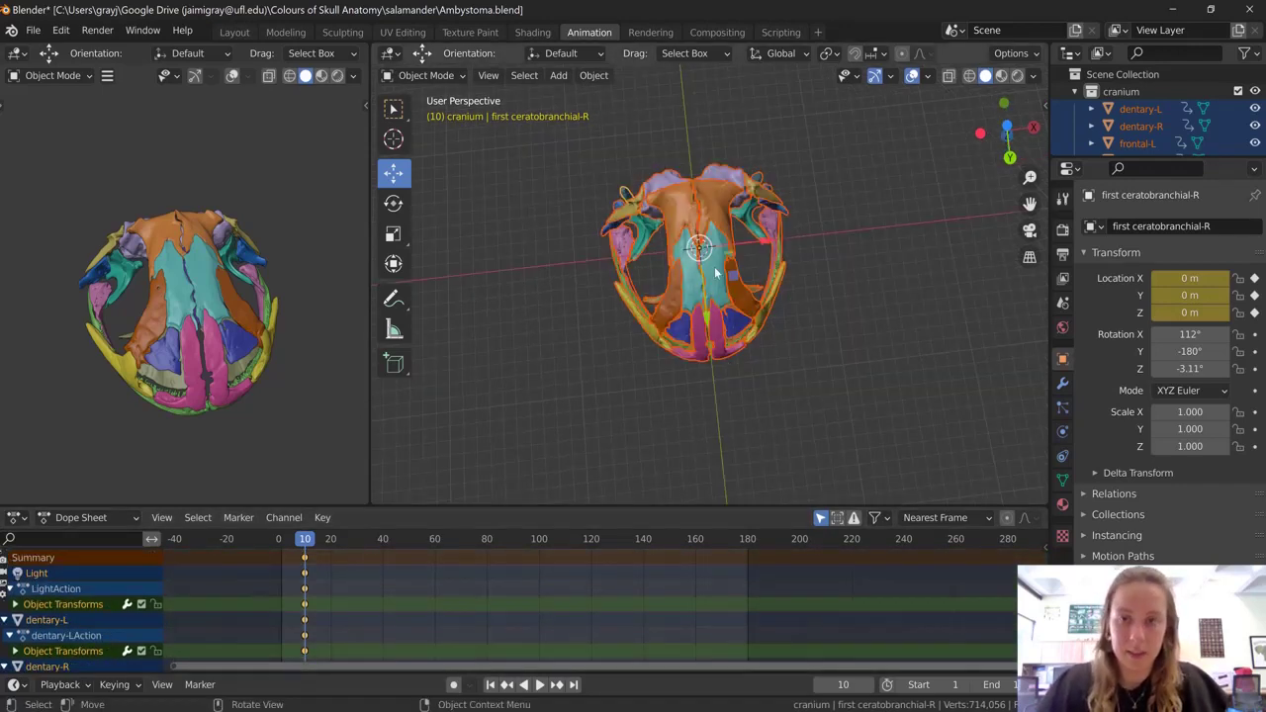
pyautogui.click(693, 289)
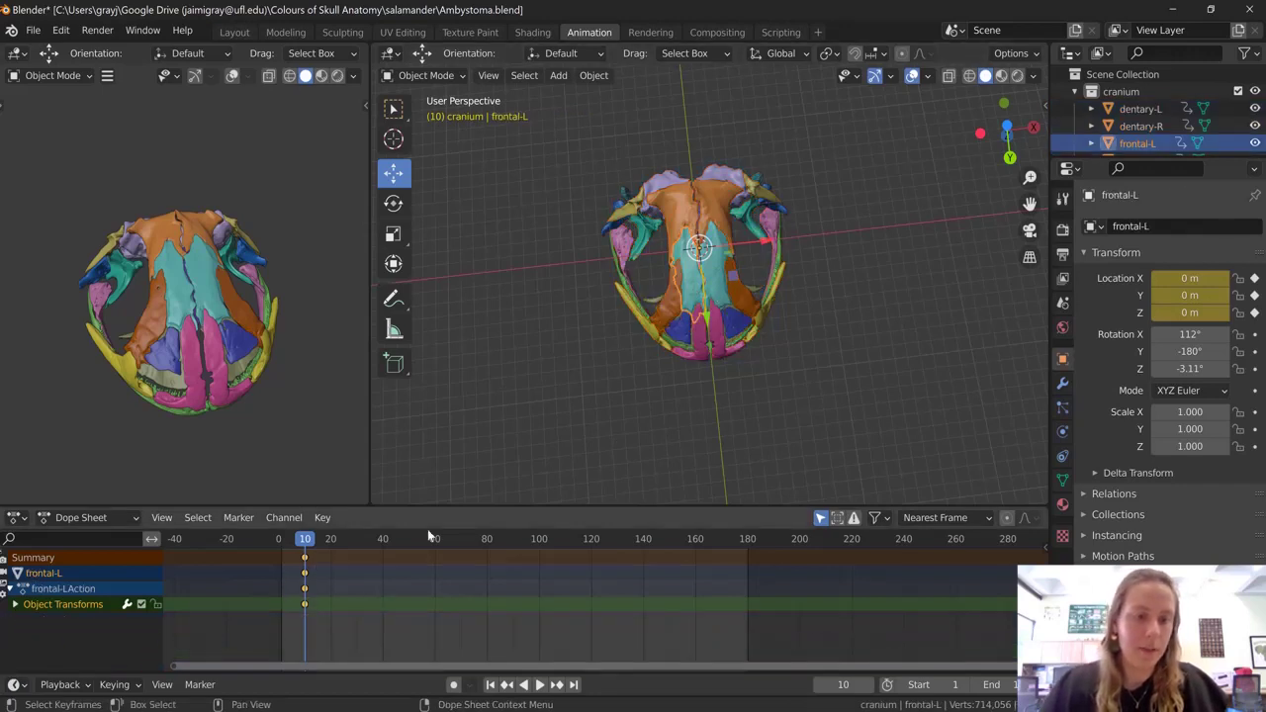
pyautogui.moveTo(827, 198); pyautogui.dragTo(683, 381, button='middle')
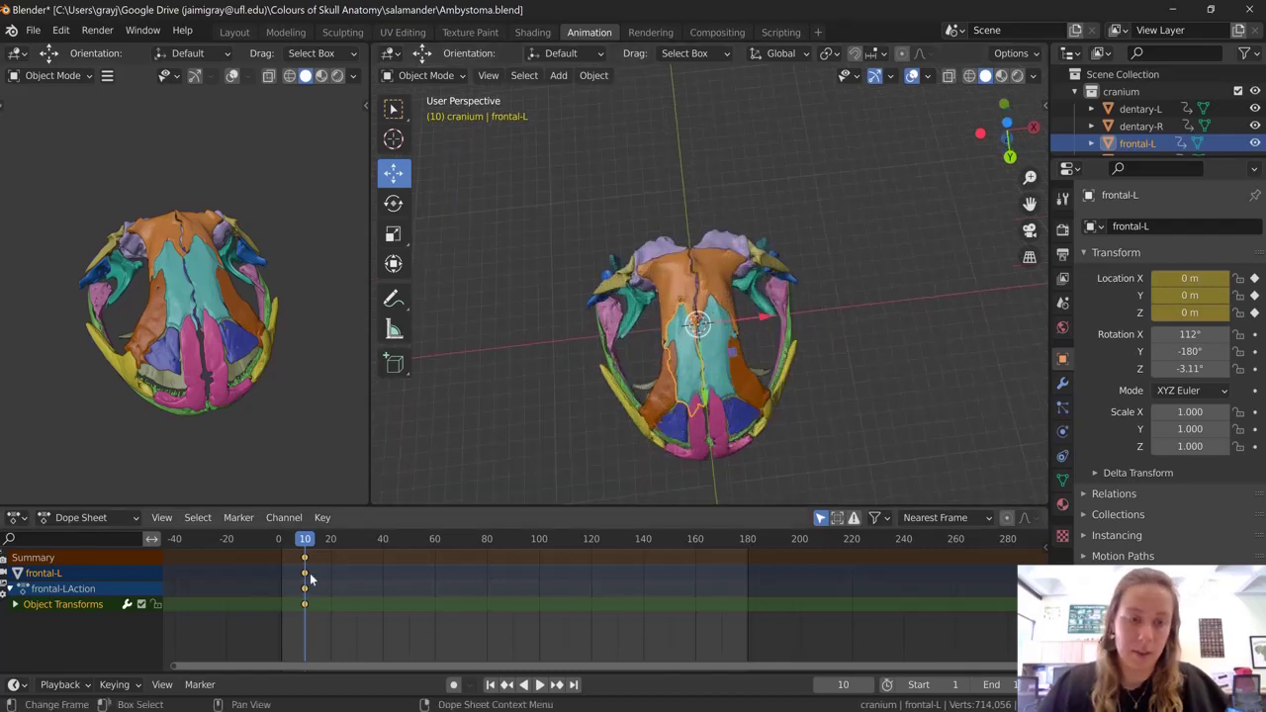
pyautogui.click(689, 280)
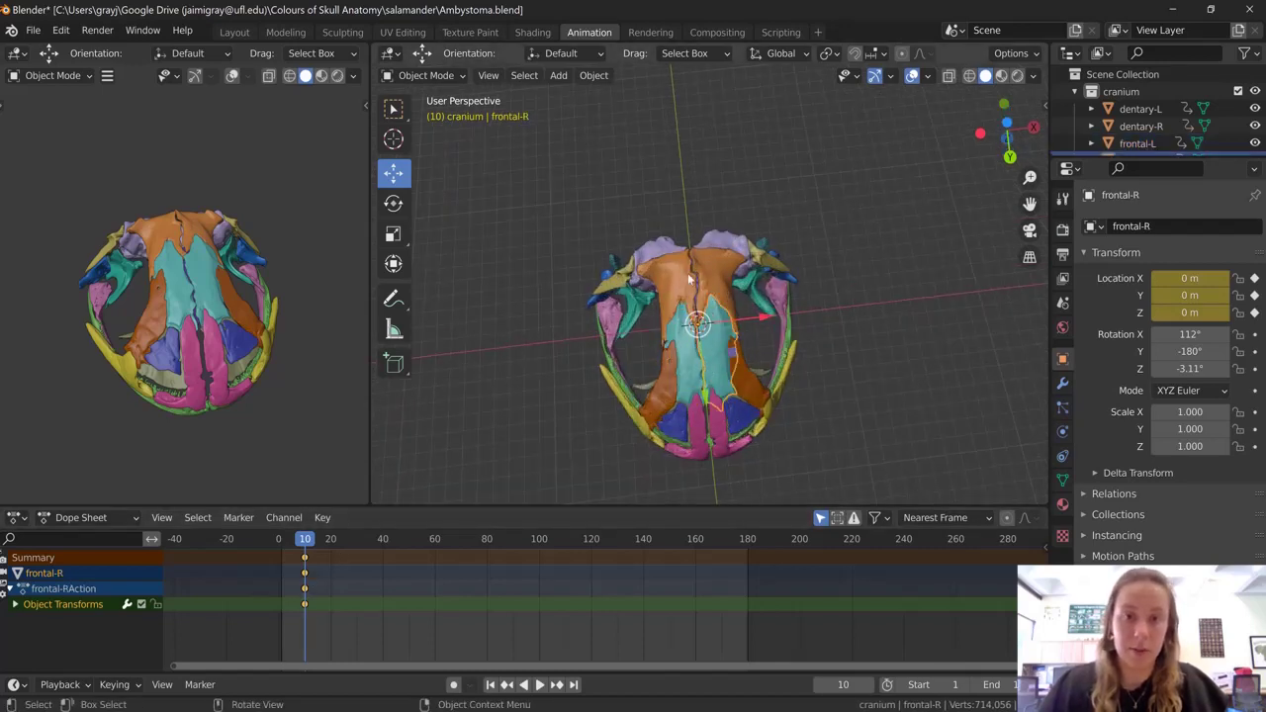
pyautogui.moveTo(692, 383); pyautogui.dragTo(831, 394, button='middle')
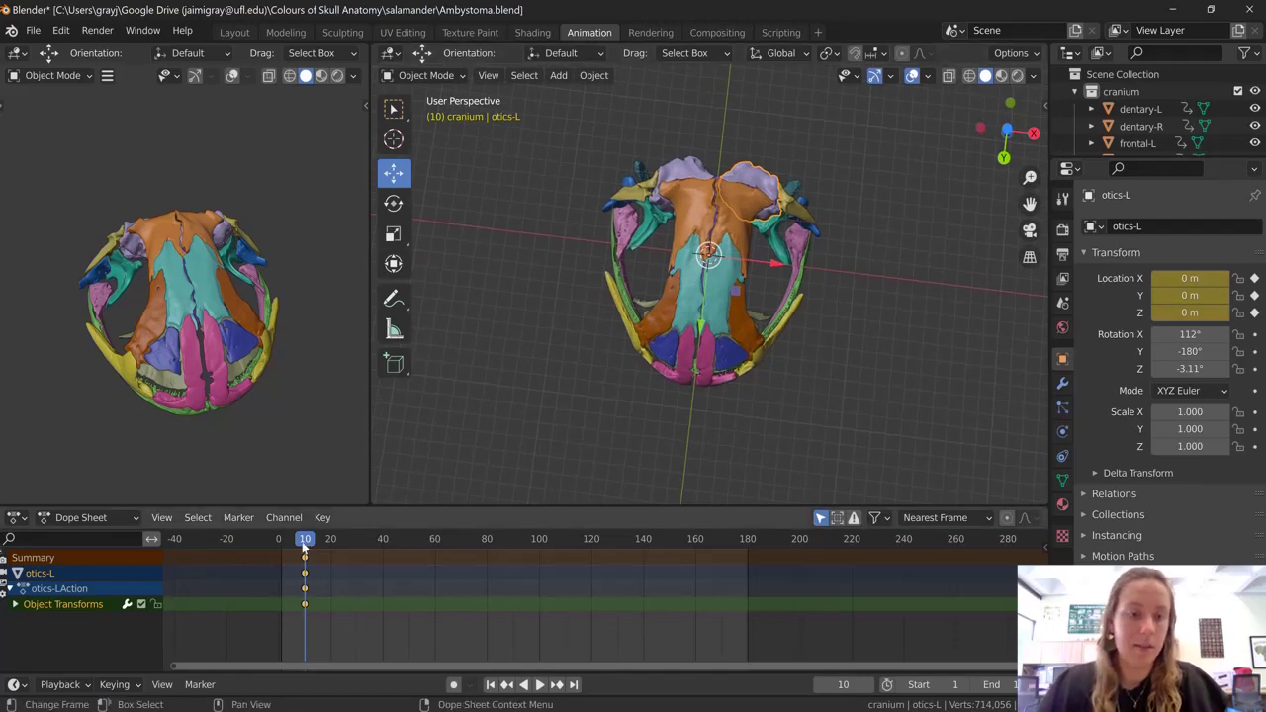
# Set the current frame to 80 and keep the Move tool active
pyautogui.moveTo(304, 544); pyautogui.dragTo(488, 545)
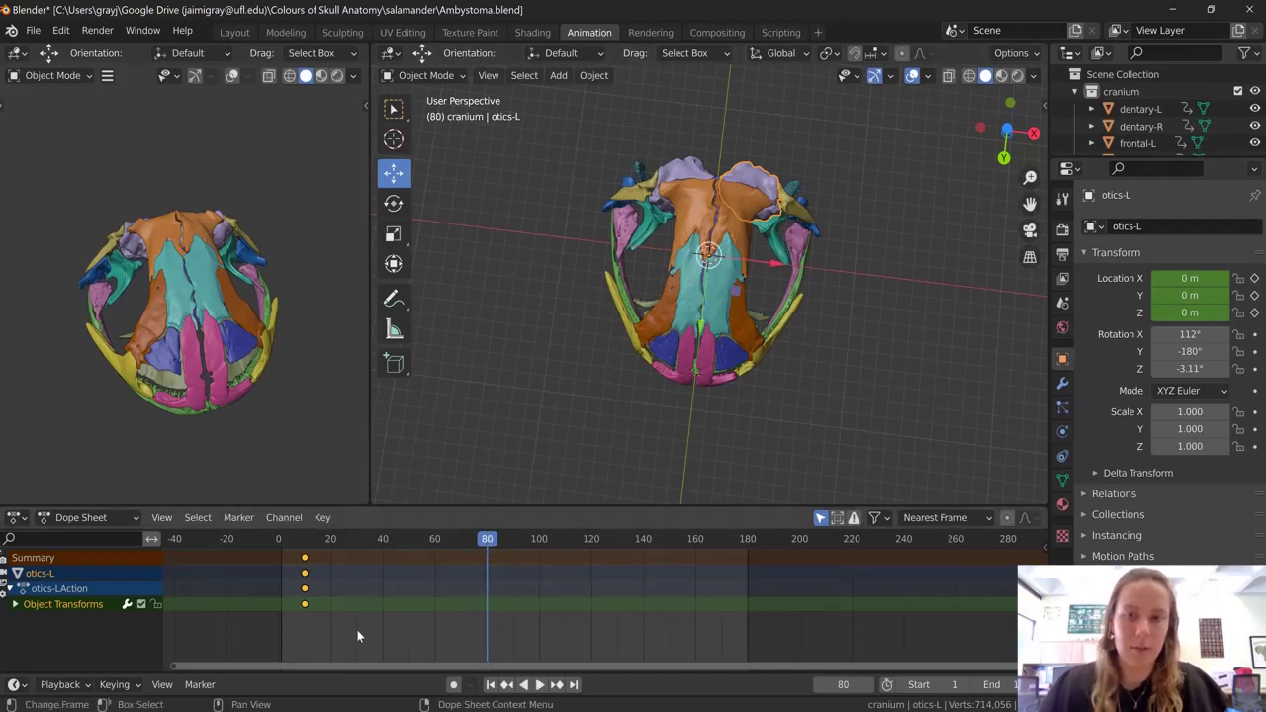
pyautogui.moveTo(588, 376); pyautogui.dragTo(805, 413, button='middle')
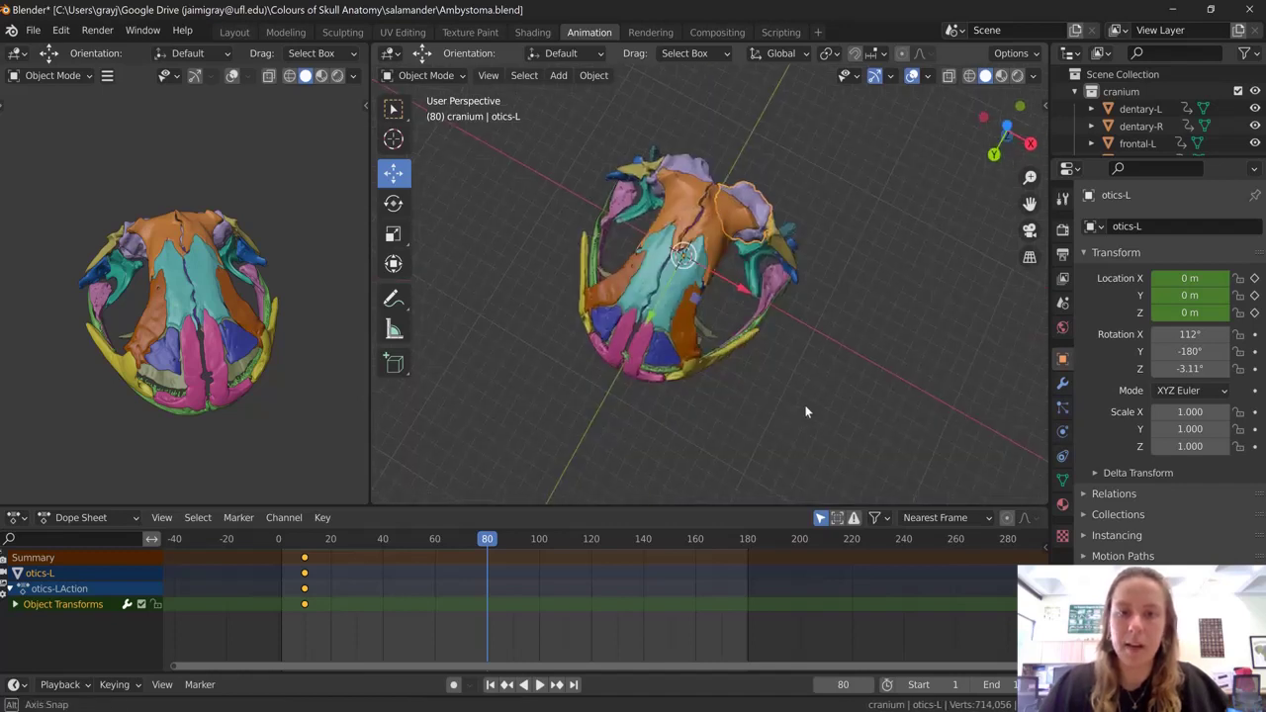
pyautogui.click(395, 179)
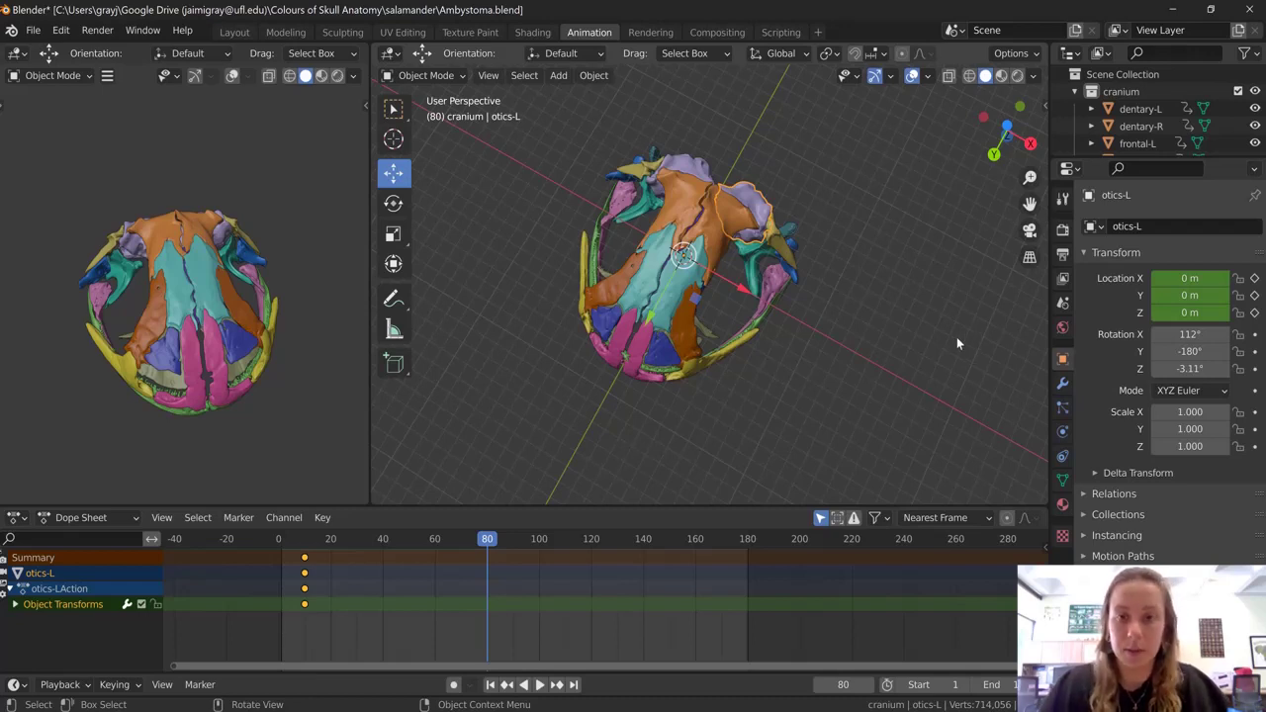
pyautogui.moveTo(737, 316)
pyautogui.mouseDown(button='middle')
pyautogui.moveTo(697, 373)
pyautogui.moveTo(799, 333)
pyautogui.moveTo(714, 371)
pyautogui.moveTo(760, 325)
pyautogui.moveTo(716, 354)
pyautogui.moveTo(693, 332)
pyautogui.moveTo(727, 315)
pyautogui.moveTo(837, 338)
pyautogui.moveTo(796, 347)
pyautogui.moveTo(718, 326)
pyautogui.mouseUp(button='middle')
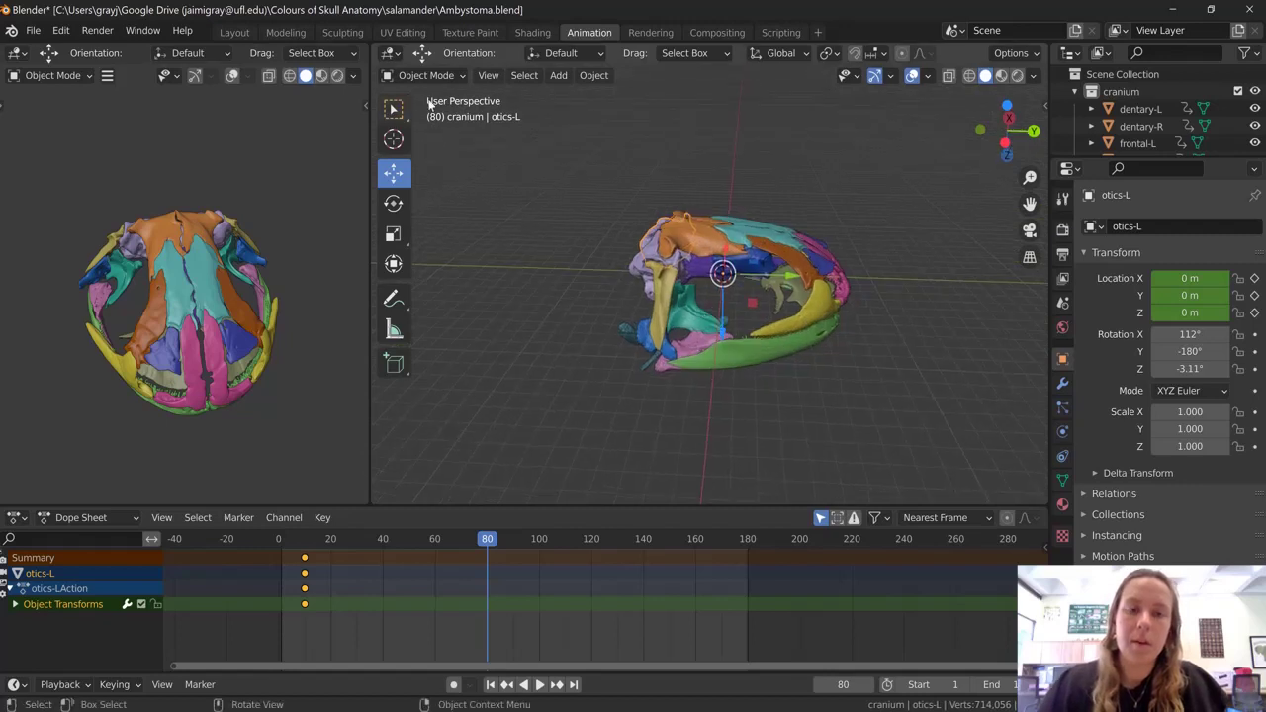
# Select both dentaries and both prearticular and angular bones, and move them about 5.27 m along global Z, below the skull
pyautogui.moveTo(740, 176); pyautogui.dragTo(823, 336, button='middle')
pyautogui.click(752, 307)
pyautogui.keyDown('shift'); pyautogui.click(793, 298); pyautogui.keyUp('shift')
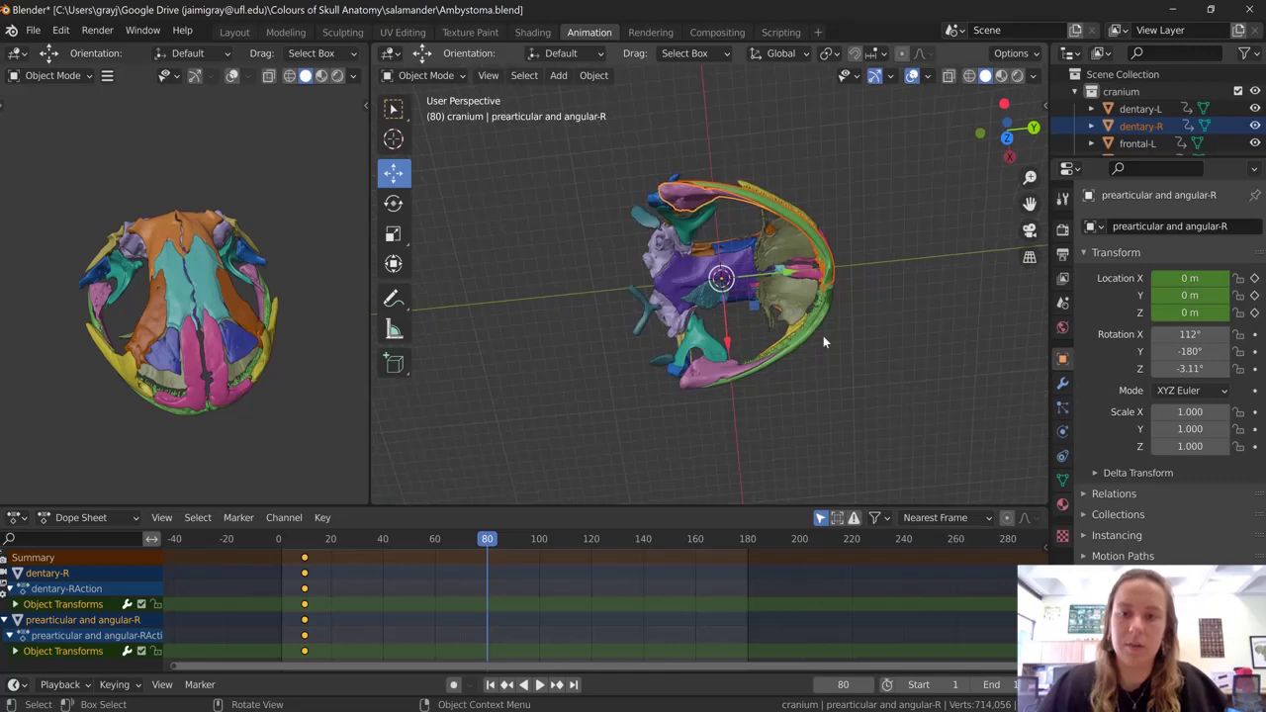
pyautogui.keyDown('shift'); pyautogui.click(722, 375); pyautogui.keyUp('shift')
pyautogui.keyDown('shift'); pyautogui.click(721, 378); pyautogui.keyUp('shift')
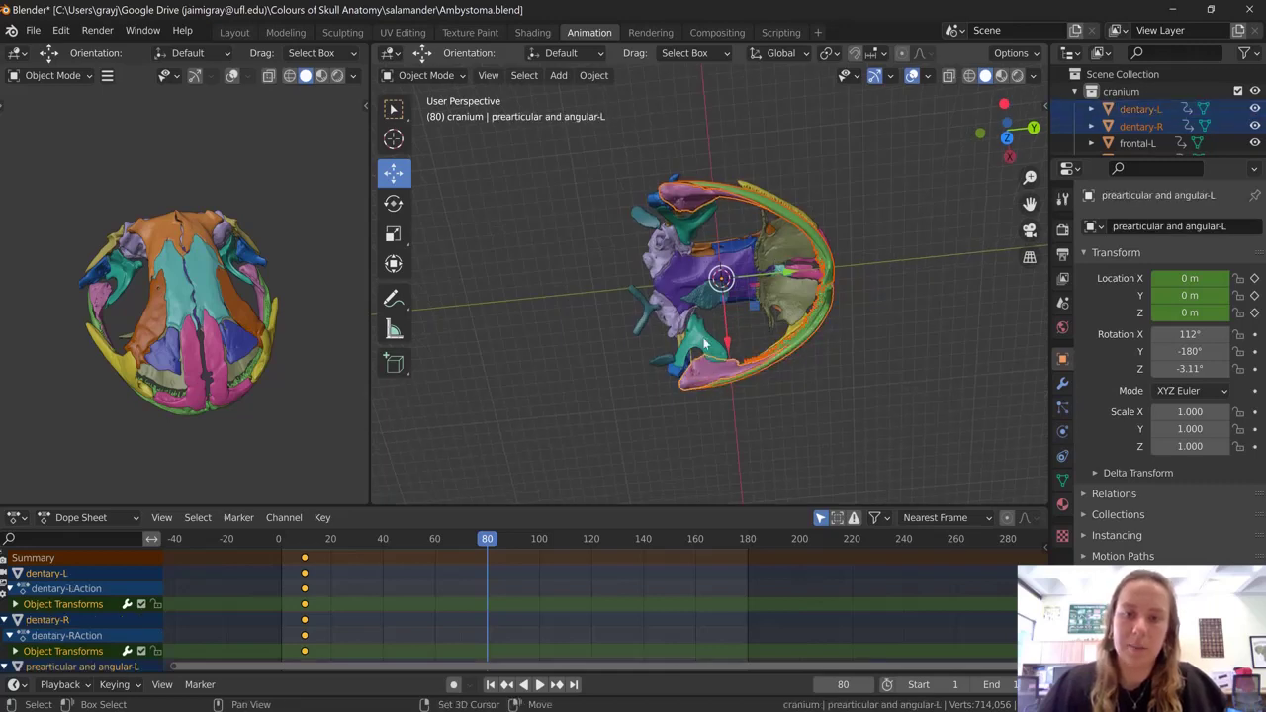
pyautogui.moveTo(721, 378); pyautogui.dragTo(776, 355, button='middle')
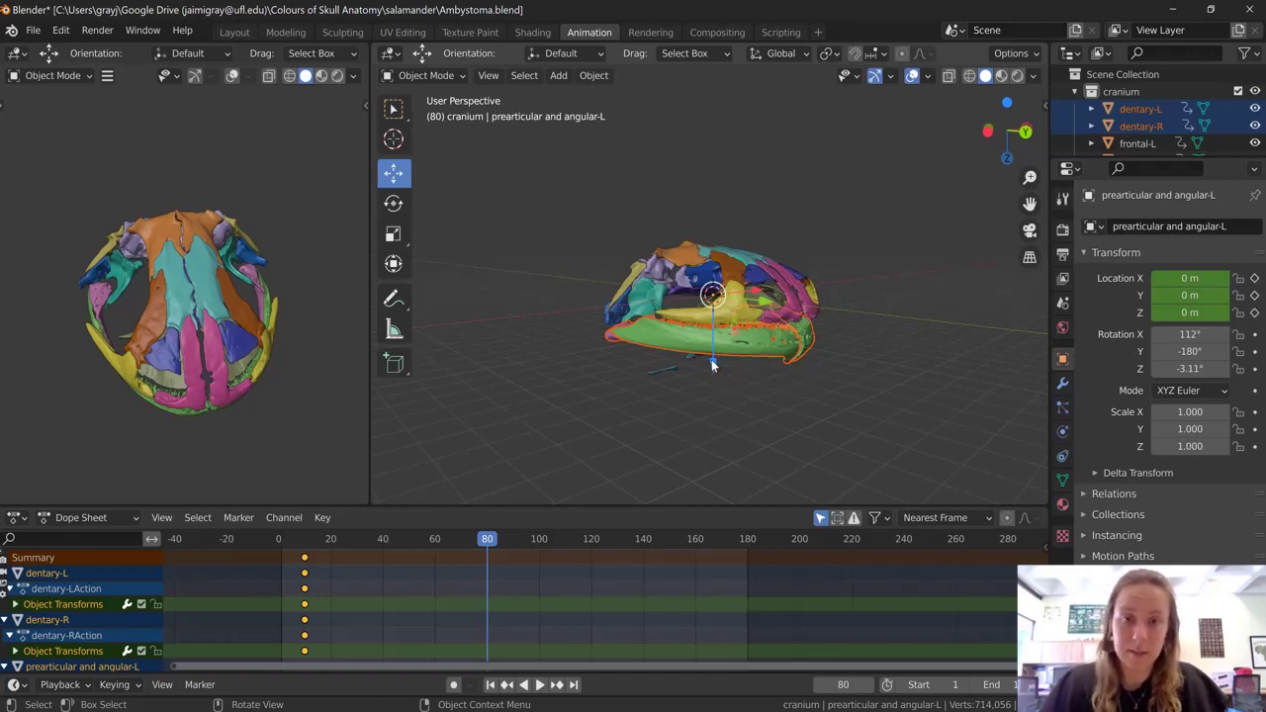
pyautogui.moveTo(712, 364); pyautogui.dragTo(721, 433)
# Select only the left and right dentaries and move them about 3 m forward along the Y axis
pyautogui.moveTo(720, 433); pyautogui.dragTo(713, 334, button='middle')
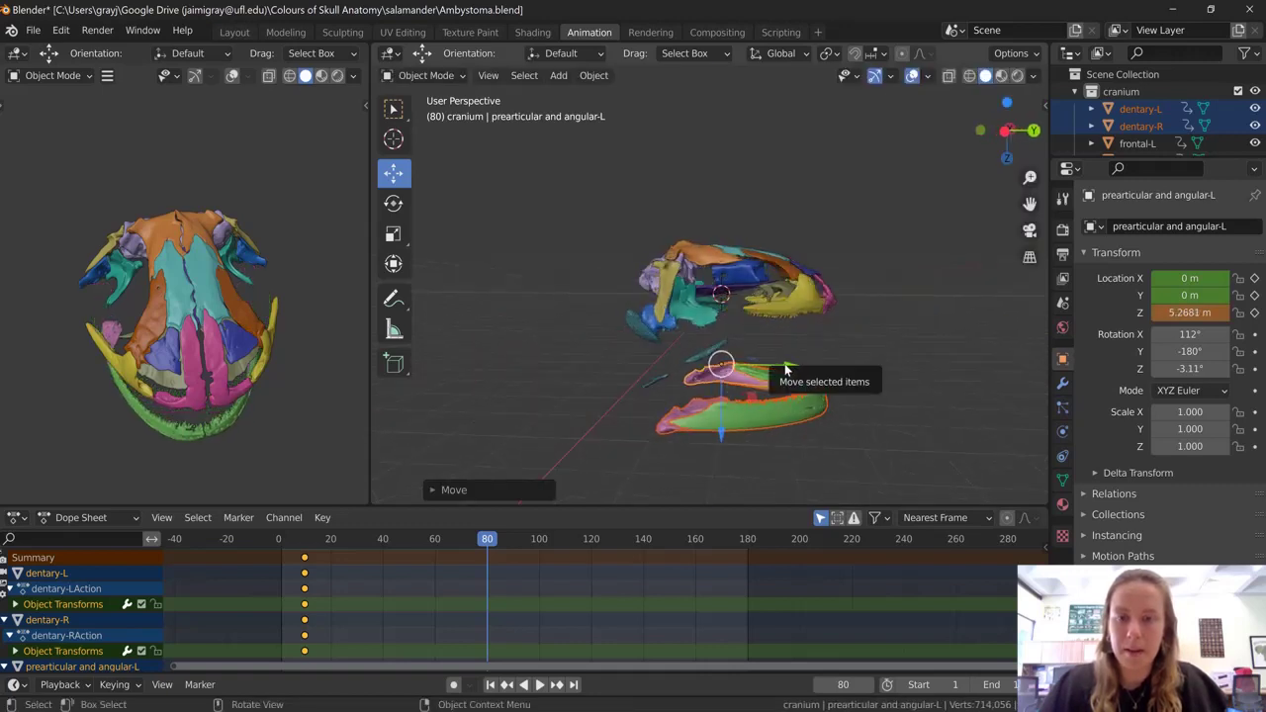
pyautogui.click(730, 372)
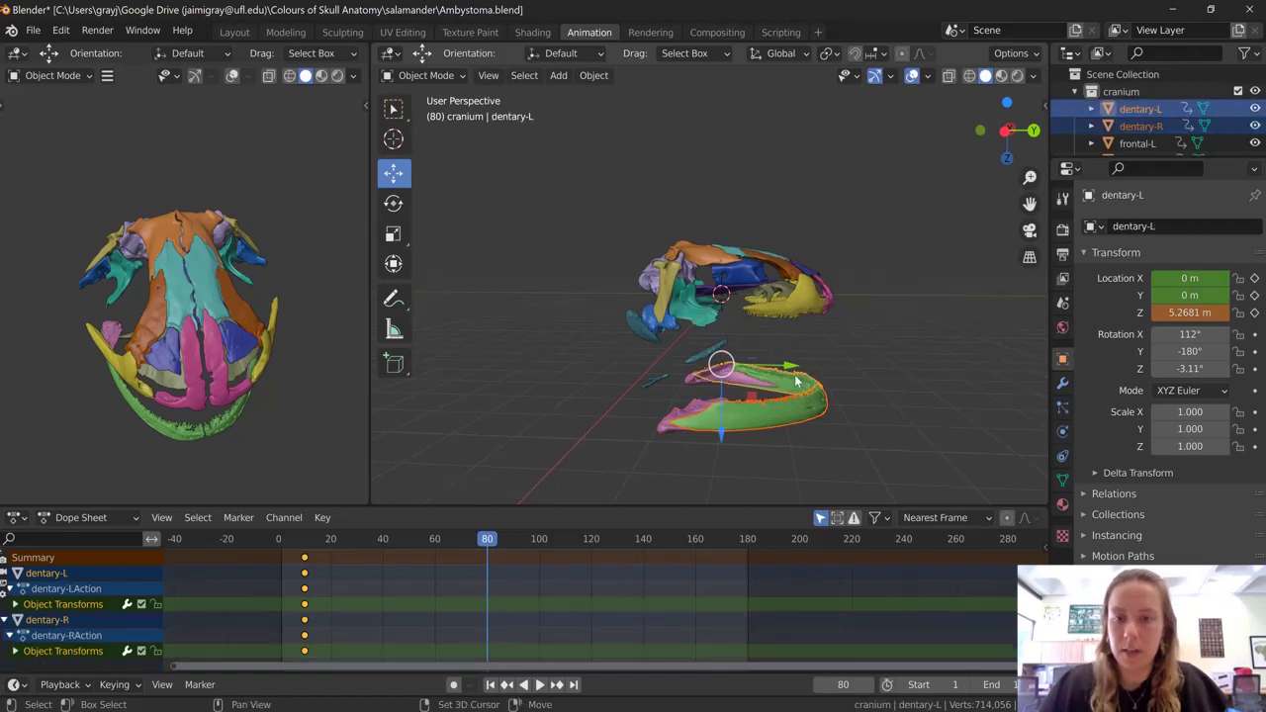
pyautogui.keyDown('shift'); pyautogui.click(734, 368); pyautogui.keyUp('shift')
pyautogui.moveTo(796, 366); pyautogui.dragTo(833, 367)
# Select both prearticular and angular bones and move them about 0.89 m backward along the Y axis
pyautogui.click(705, 413)
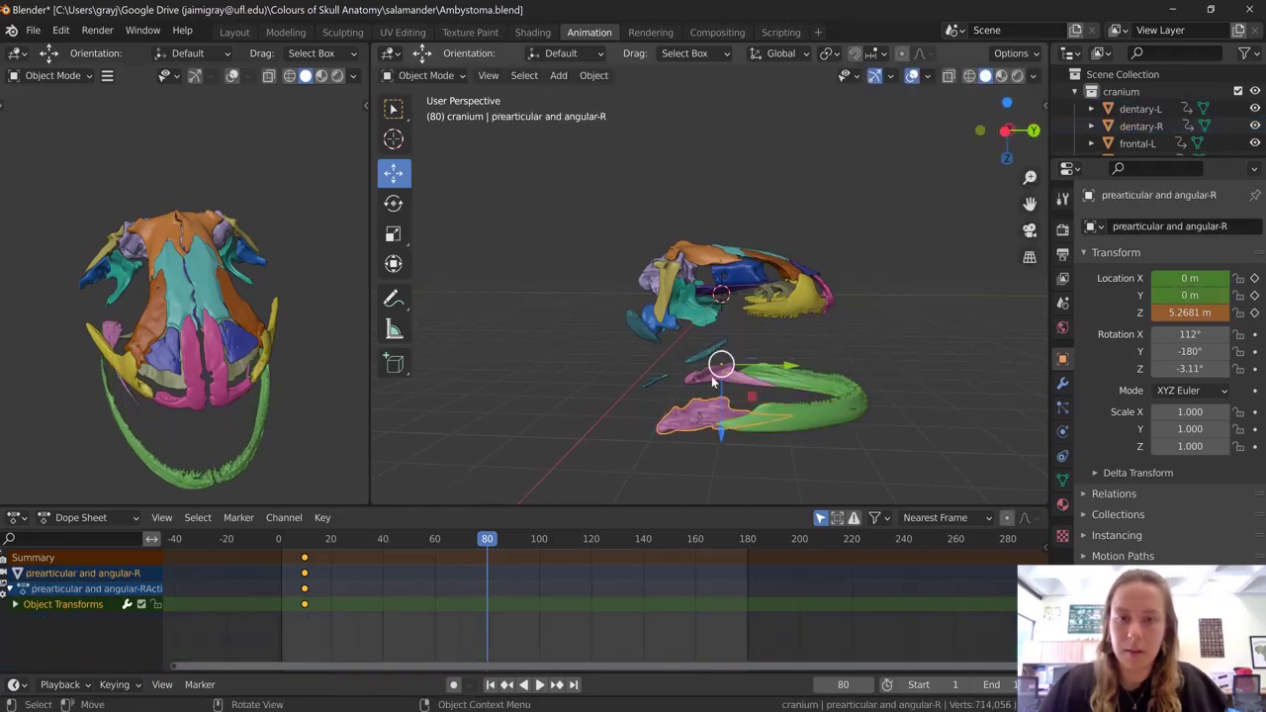
pyautogui.keyDown('shift'); pyautogui.click(706, 376); pyautogui.keyUp('shift')
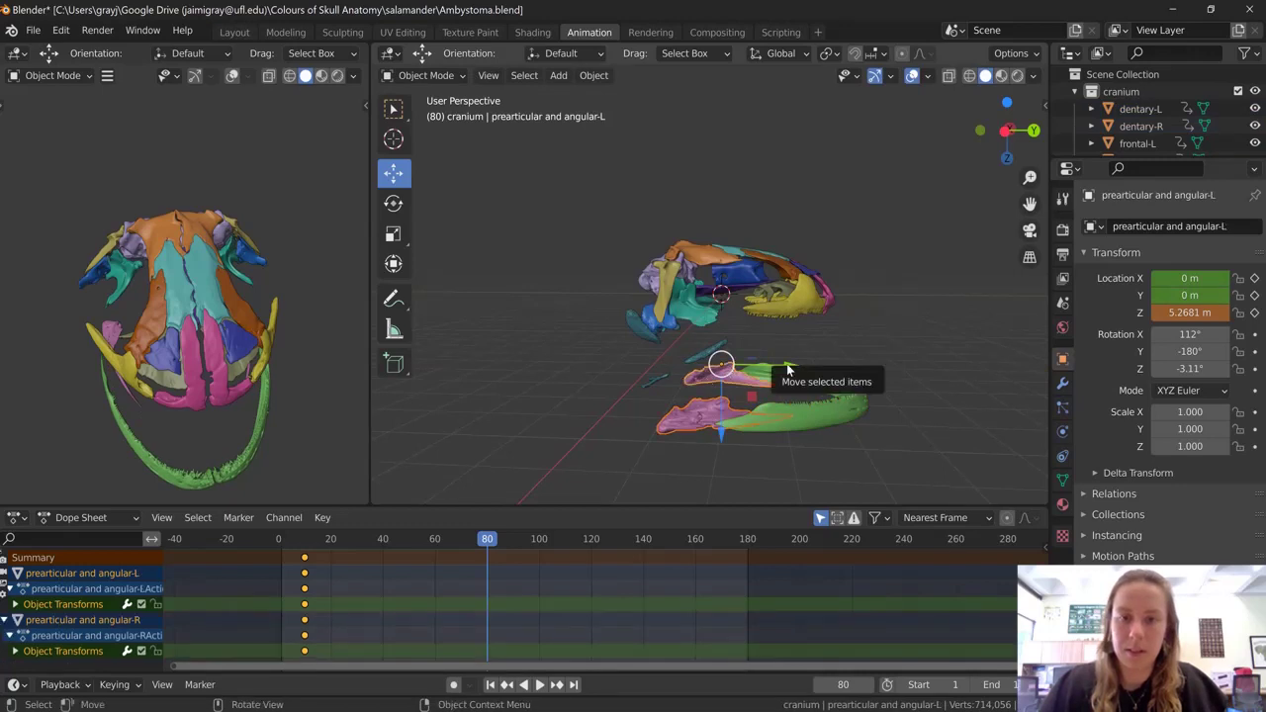
pyautogui.moveTo(789, 367); pyautogui.dragTo(764, 366)
# In bottom orthographic view, move the right dentary and right prearticular and angular bone outward from the midline along negative X
pyautogui.moveTo(764, 366); pyautogui.dragTo(878, 343, button='middle')
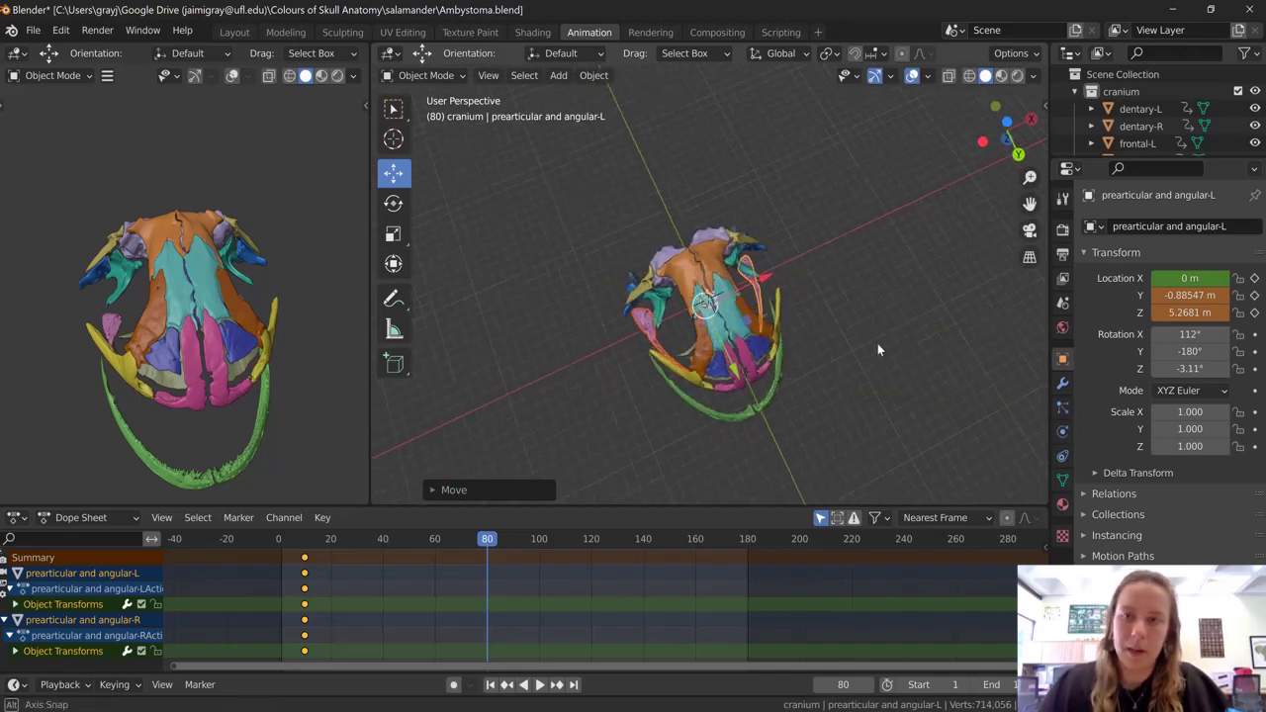
pyautogui.moveTo(718, 410); pyautogui.dragTo(823, 312, button='middle')
pyautogui.click(700, 415)
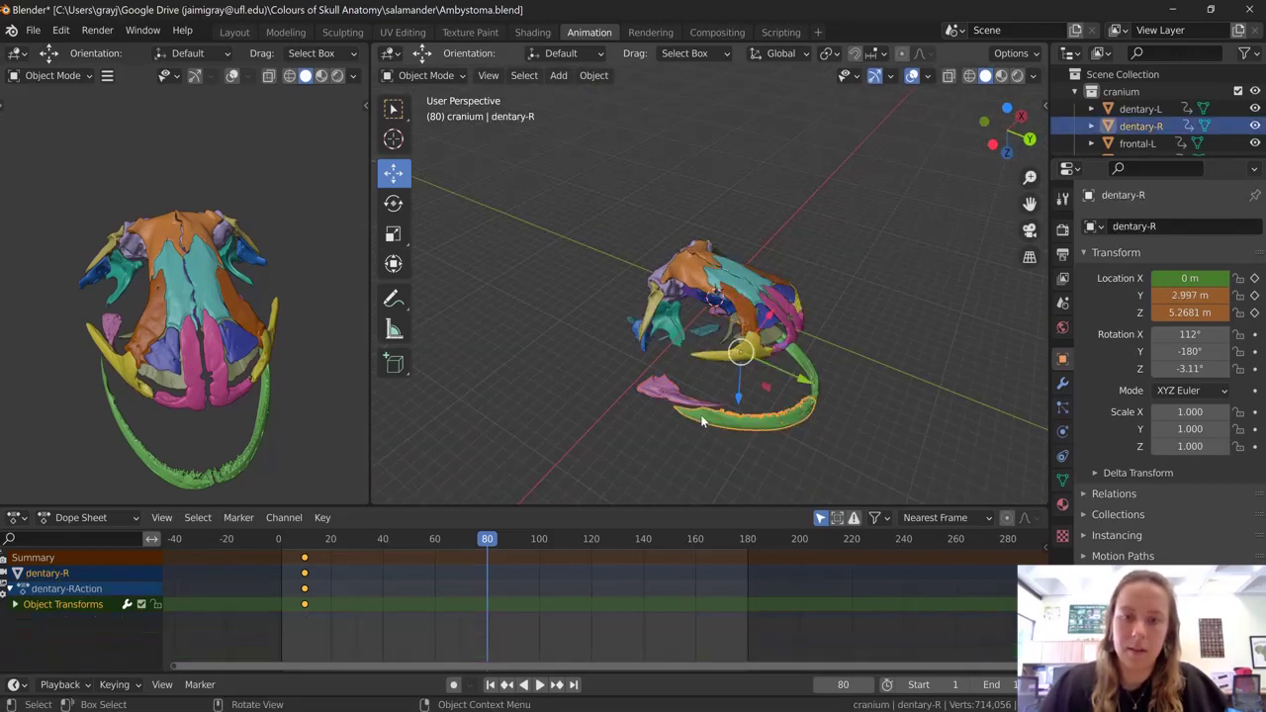
pyautogui.keyDown('shift'); pyautogui.click(670, 394); pyautogui.keyUp('shift')
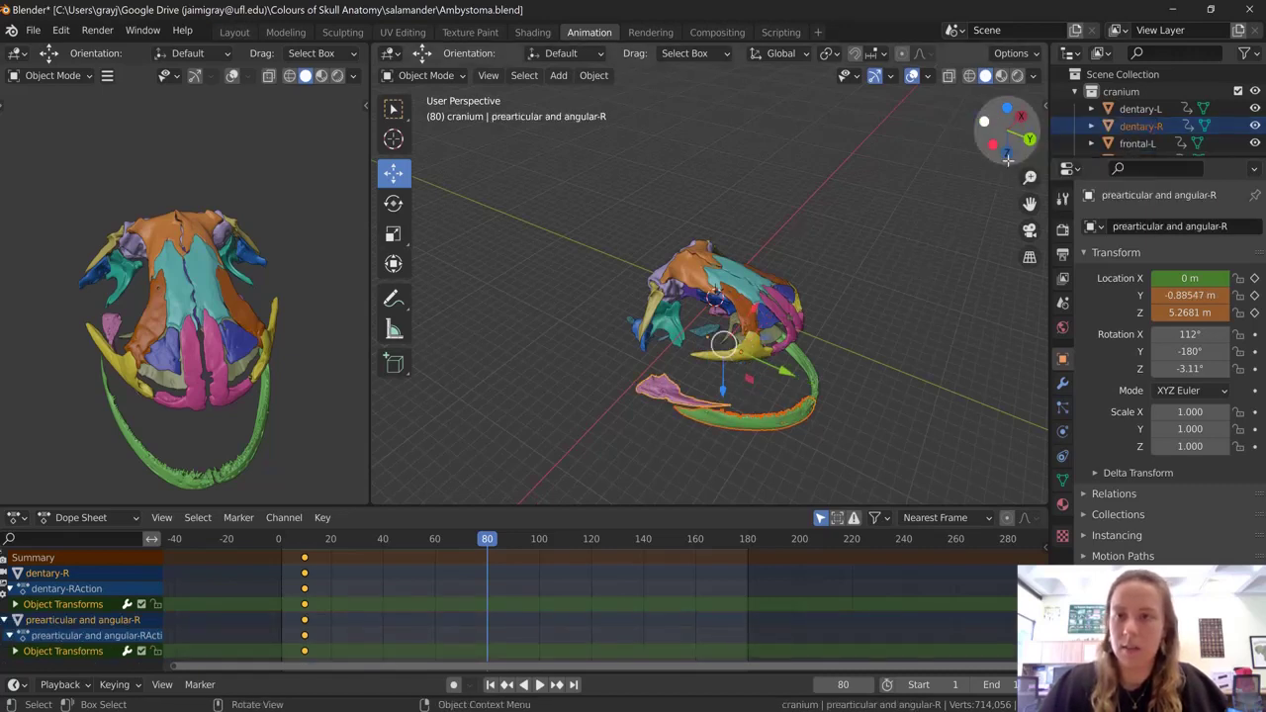
pyautogui.moveTo(1008, 158); pyautogui.dragTo(1007, 156)
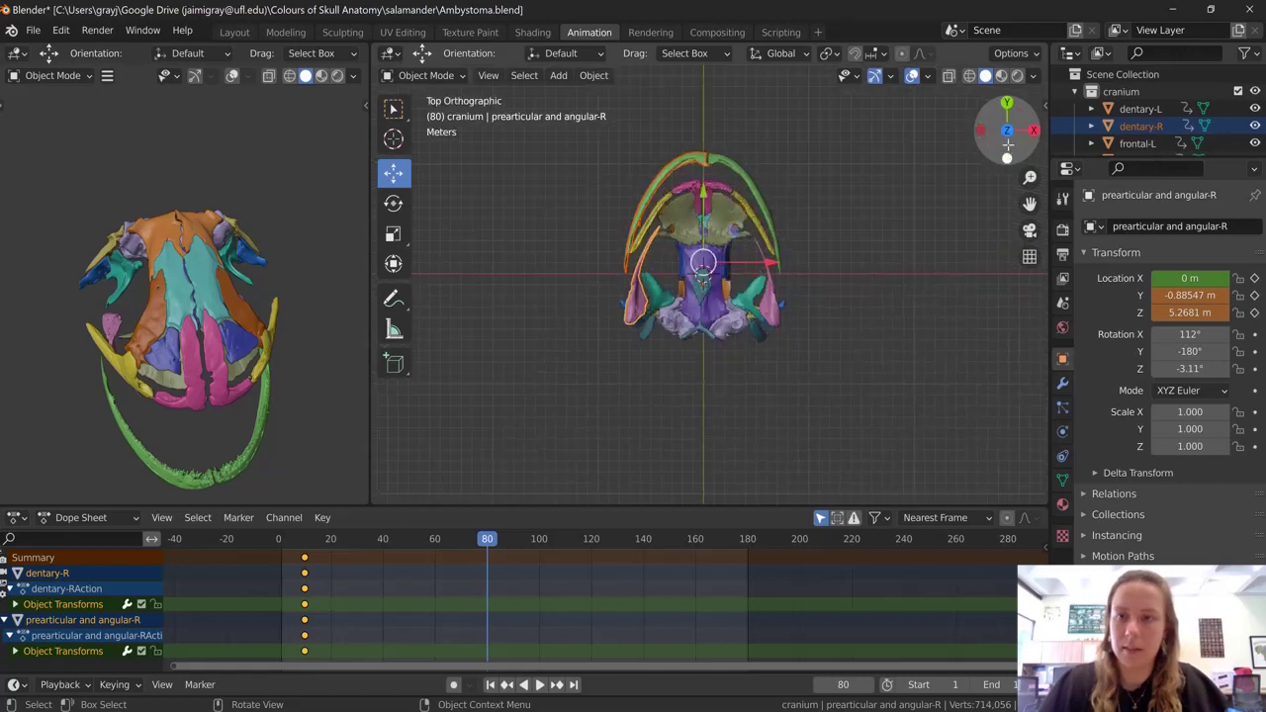
pyautogui.click(1007, 131)
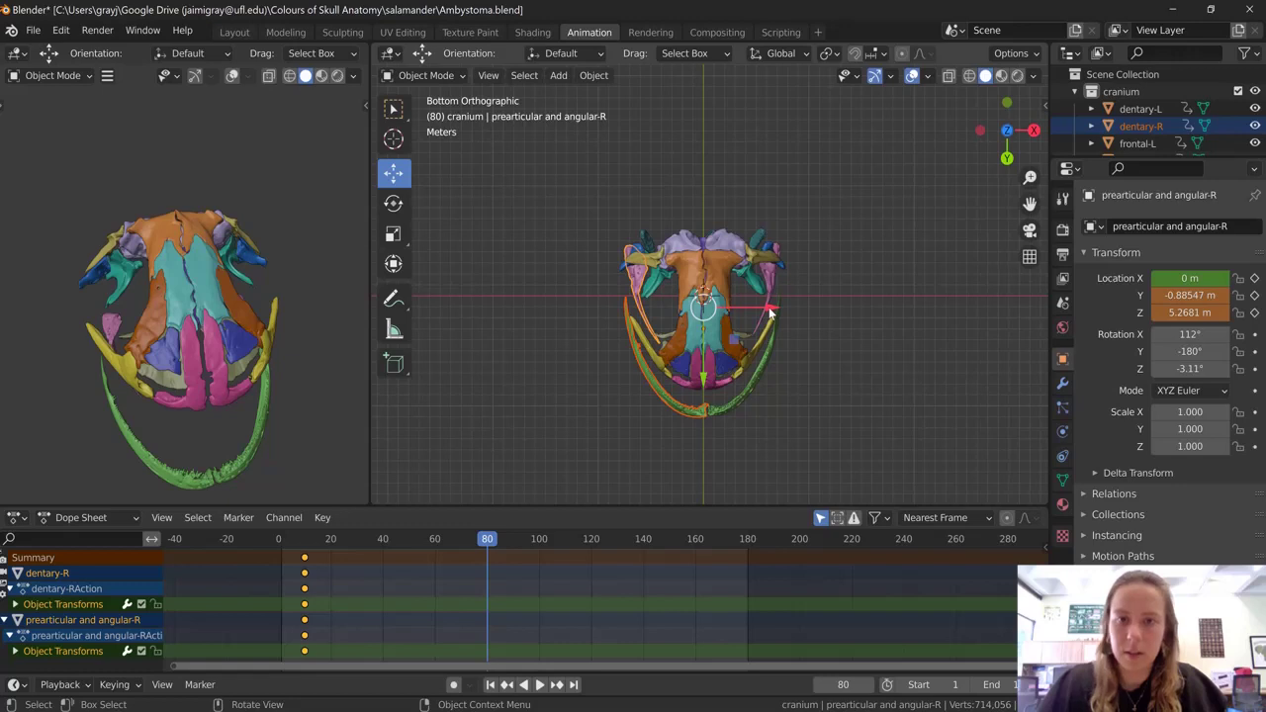
pyautogui.moveTo(771, 312); pyautogui.dragTo(739, 316)
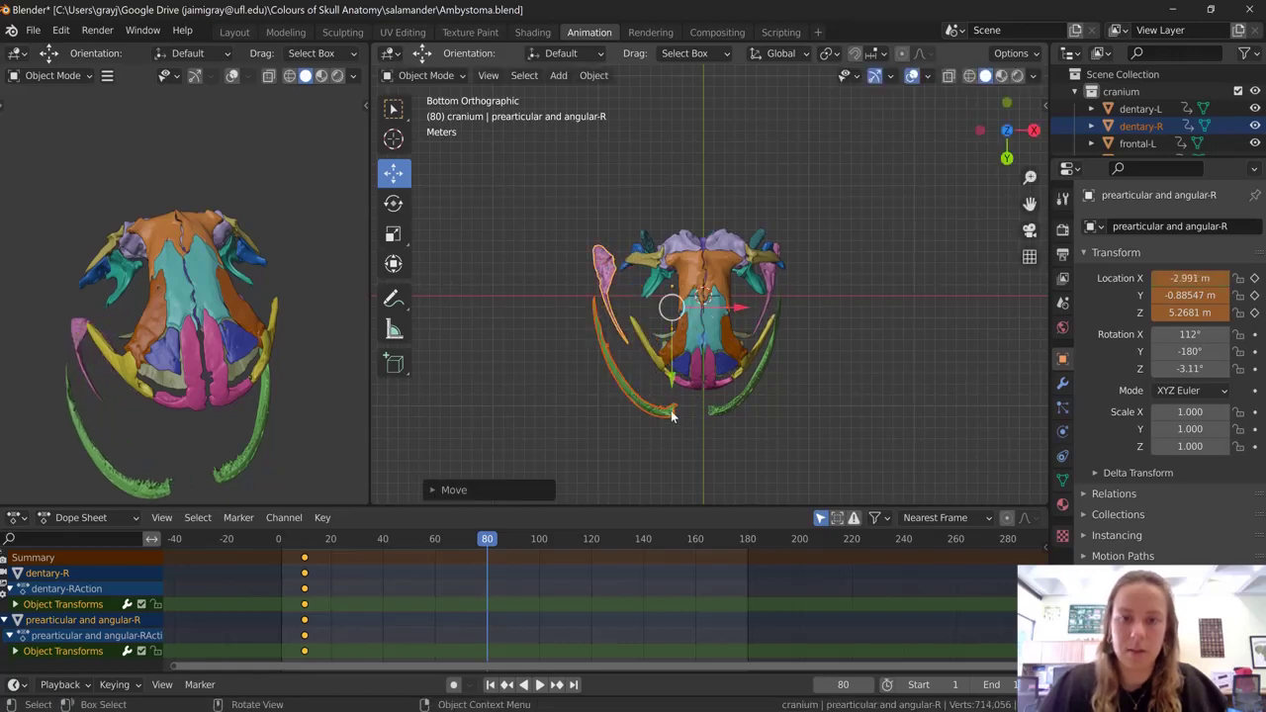
pyautogui.moveTo(736, 310); pyautogui.dragTo(728, 312)
# Select the left dentary and the left prearticular and angular bone, and move them outward about 2.9 m along positive X
pyautogui.click(753, 393)
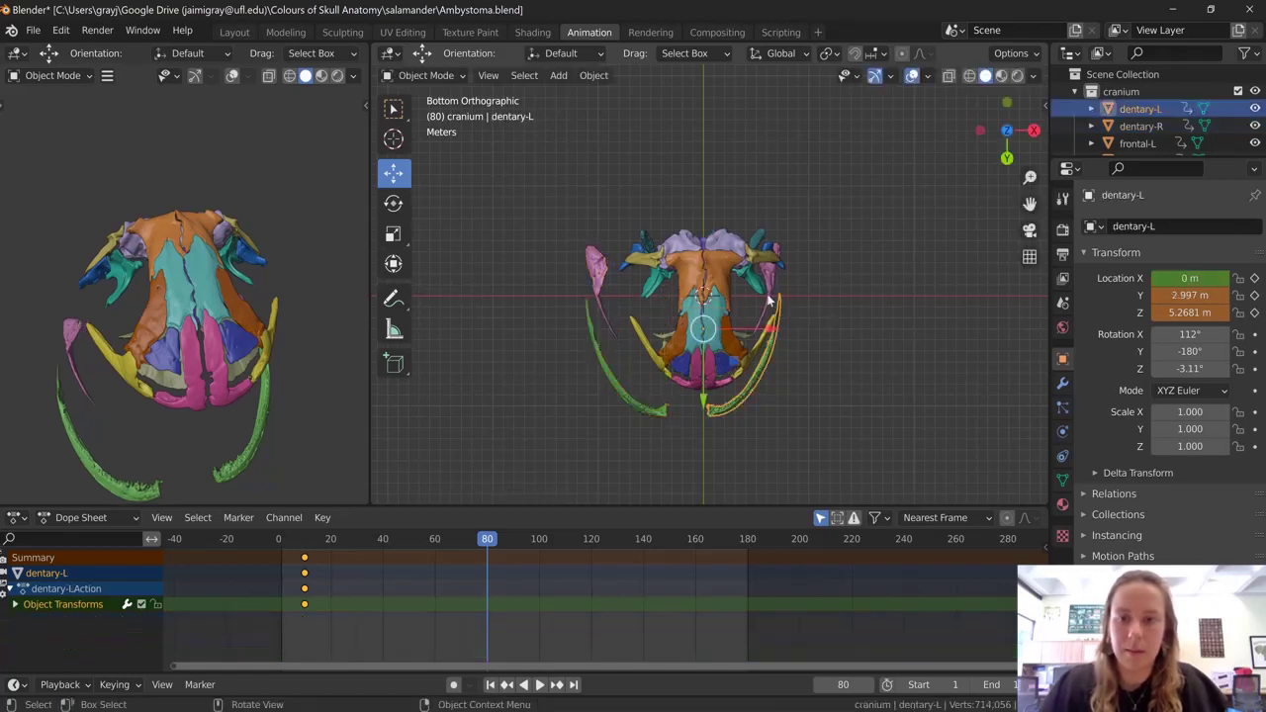
pyautogui.click(776, 286)
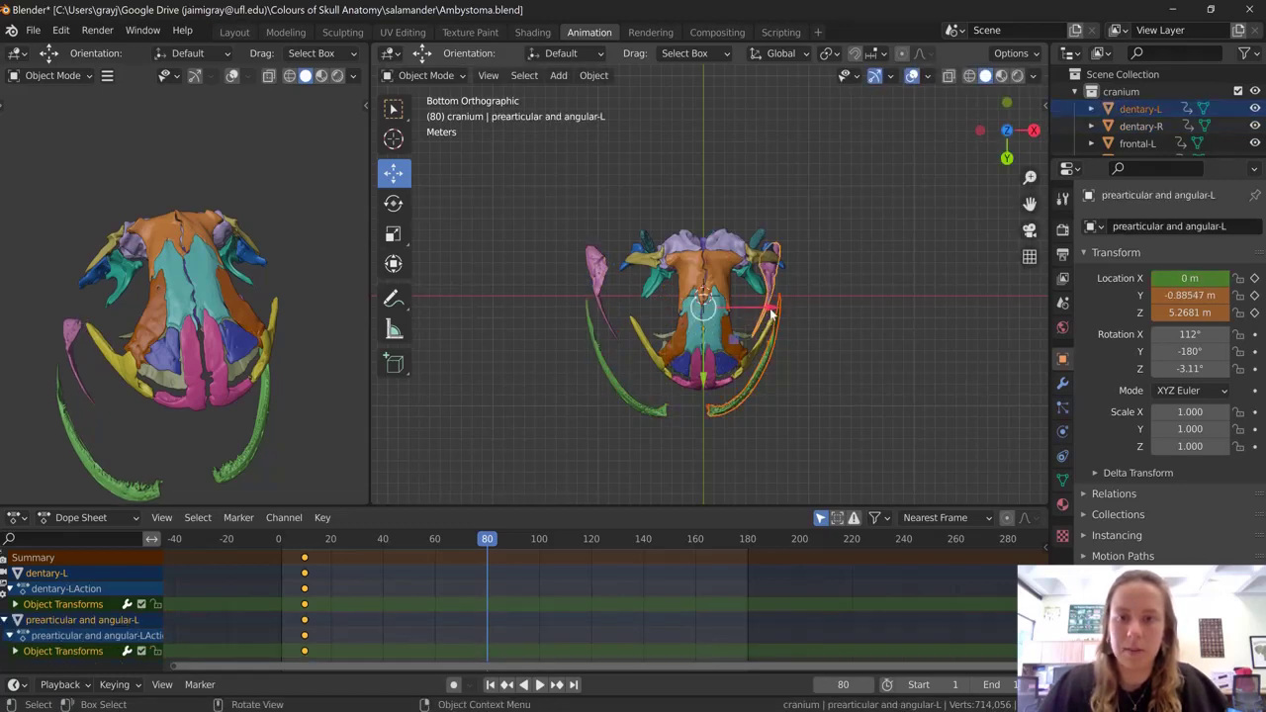
pyautogui.press('g')
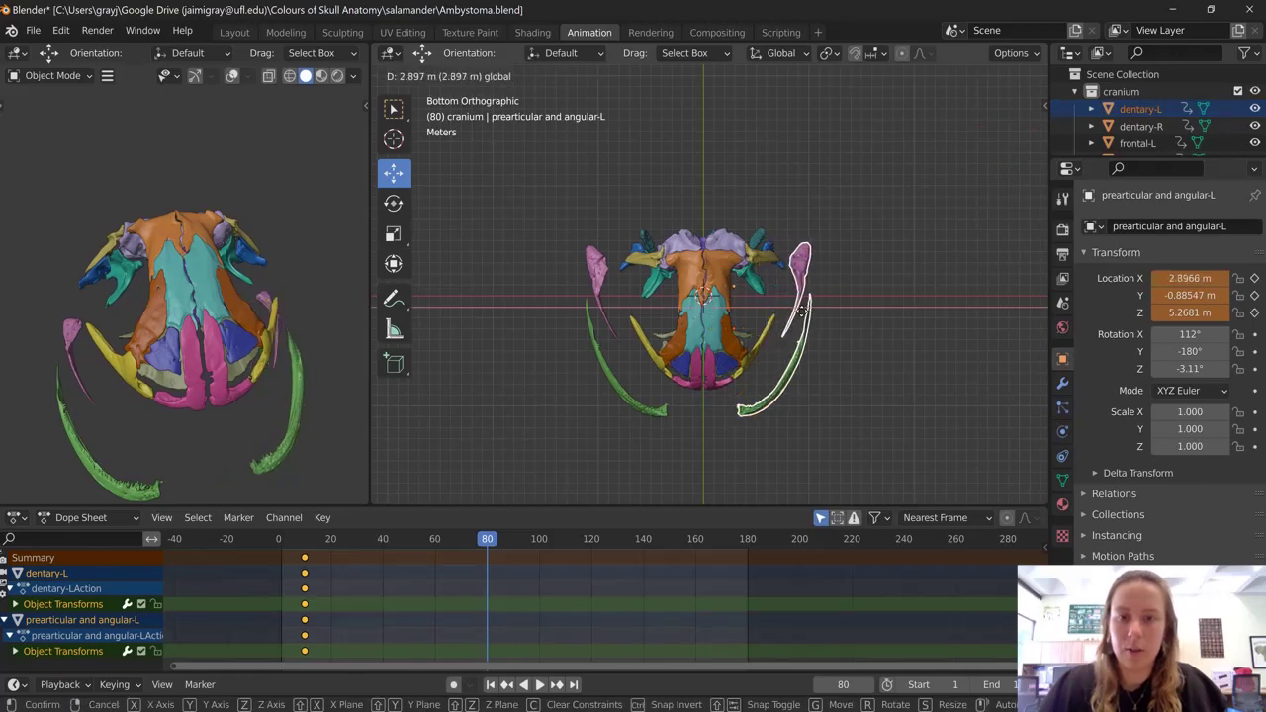
pyautogui.click(713, 380)
# Select the os thyroideum, both first ceratobranchials and the first basibranchial, and move them behind and below the skull to about Y -7.24 m, Z 4.07 m
pyautogui.moveTo(713, 380); pyautogui.dragTo(756, 361, button='middle')
pyautogui.click(756, 365)
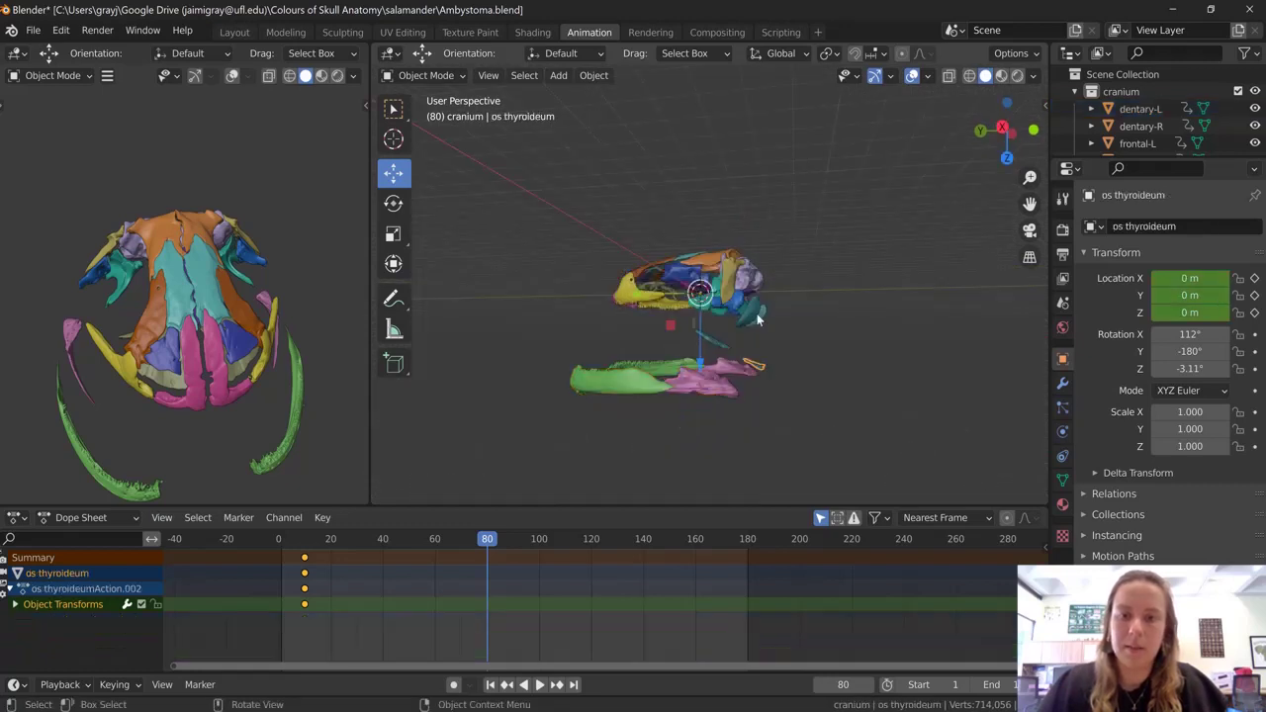
pyautogui.keyDown('shift'); pyautogui.click(756, 318); pyautogui.keyUp('shift')
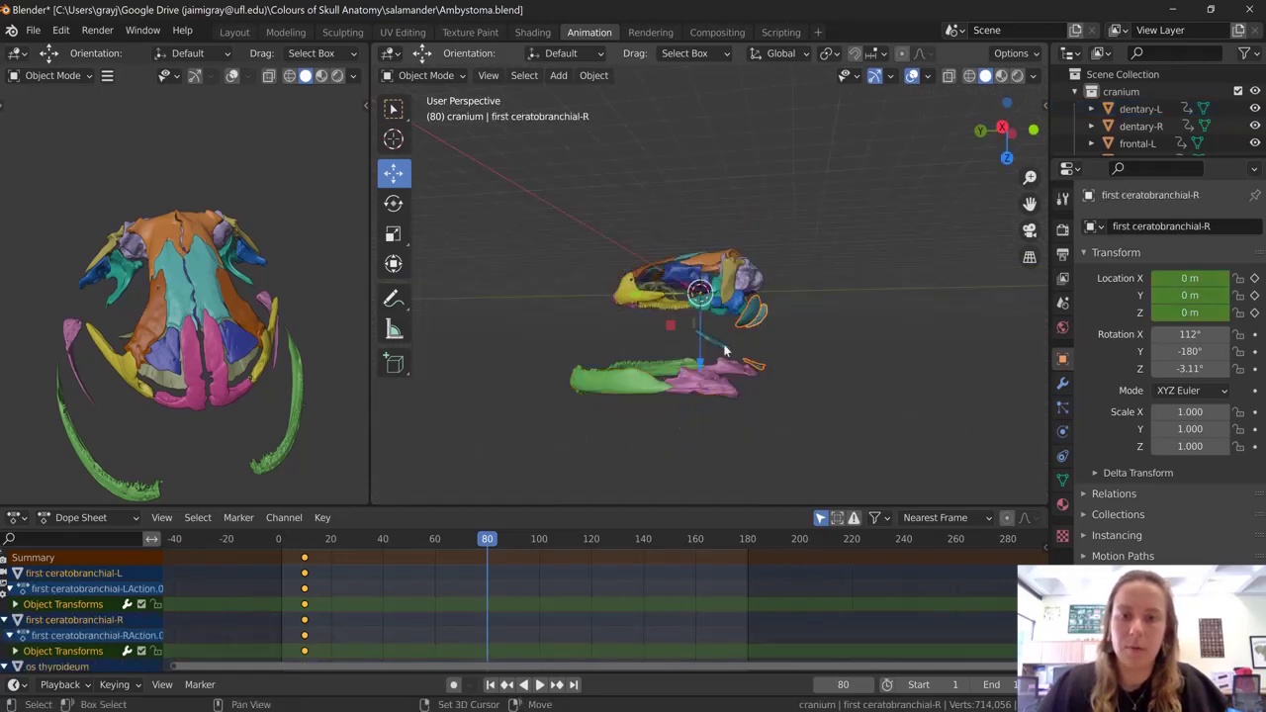
pyautogui.keyDown('shift'); pyautogui.click(769, 325); pyautogui.keyUp('shift')
pyautogui.moveTo(768, 323); pyautogui.dragTo(717, 300, button='middle')
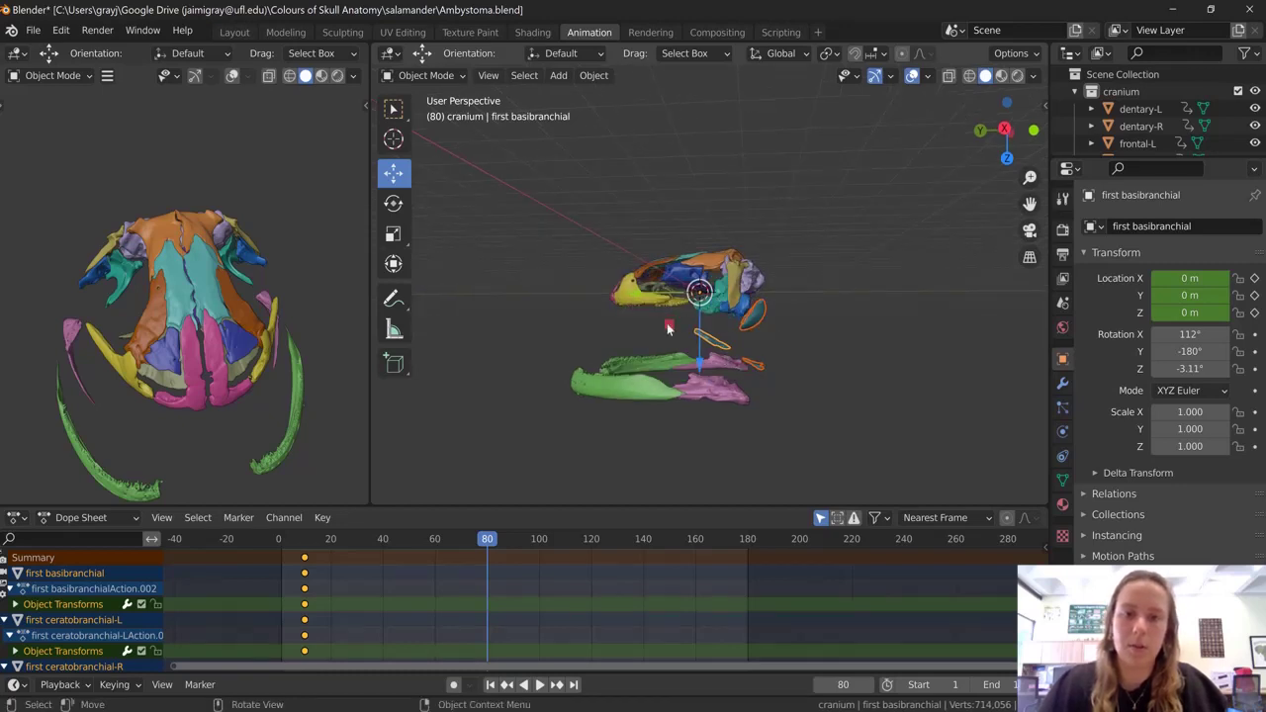
pyautogui.moveTo(668, 329); pyautogui.dragTo(670, 330, button='middle')
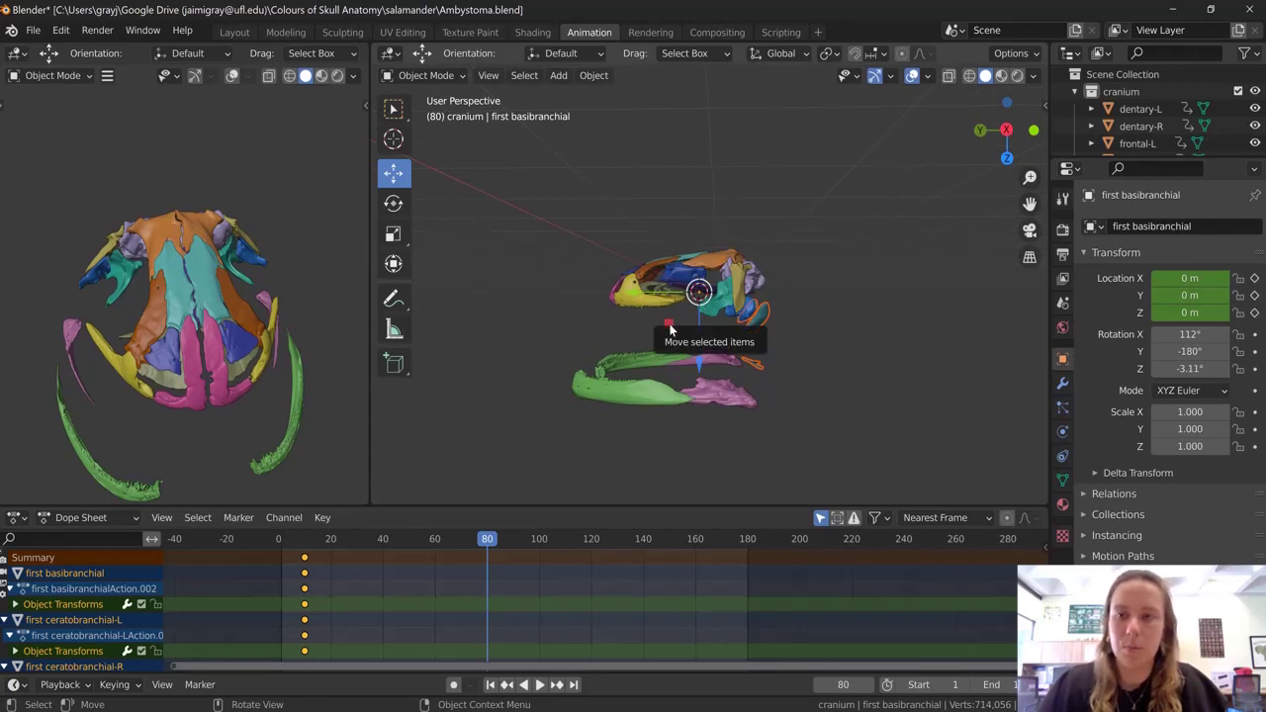
pyautogui.moveTo(670, 330); pyautogui.dragTo(754, 273)
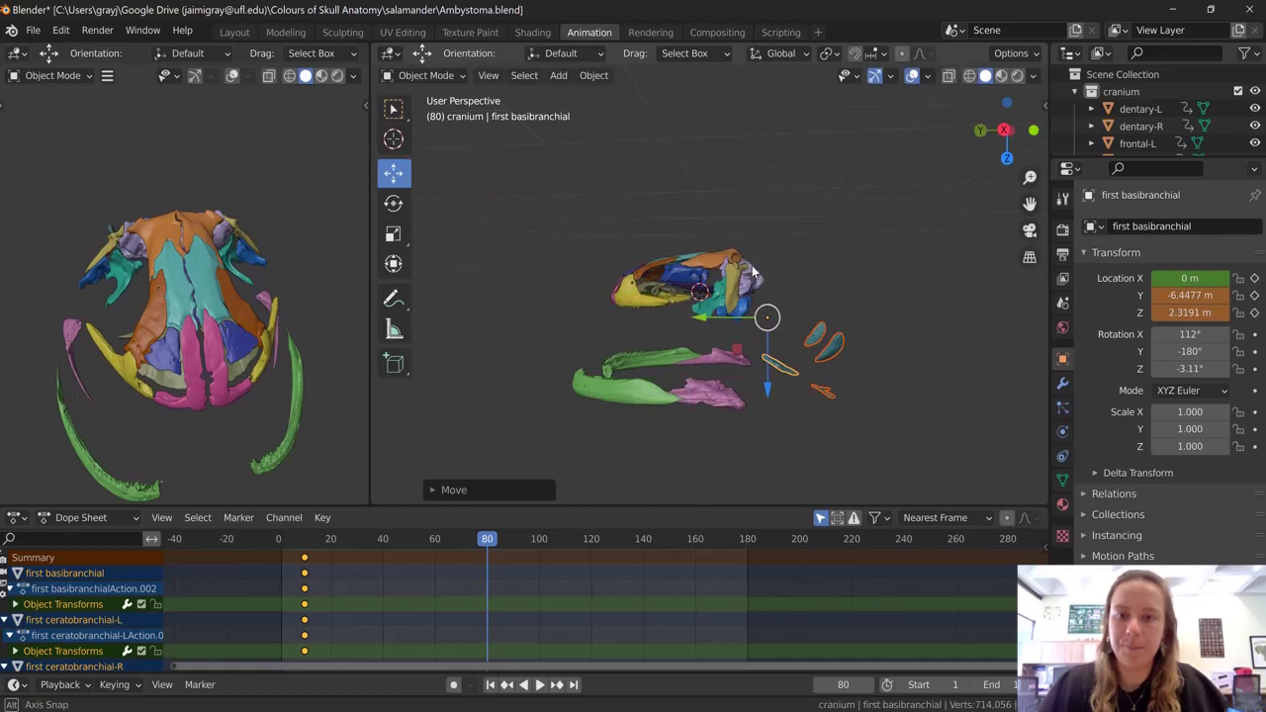
pyautogui.moveTo(754, 296); pyautogui.dragTo(751, 339, button='middle')
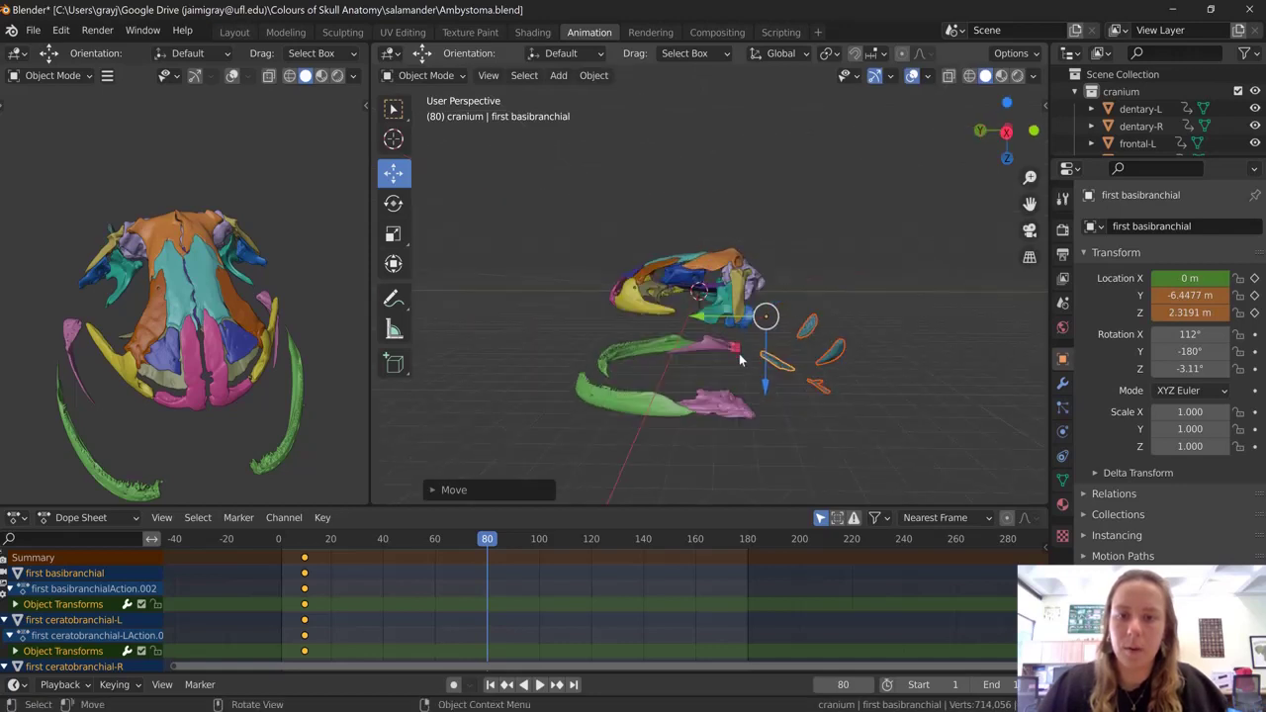
pyautogui.moveTo(744, 358); pyautogui.dragTo(748, 372)
# Select both premaxillae, both maxillae and the right nasal bone together
pyautogui.moveTo(748, 372); pyautogui.dragTo(653, 334, button='middle')
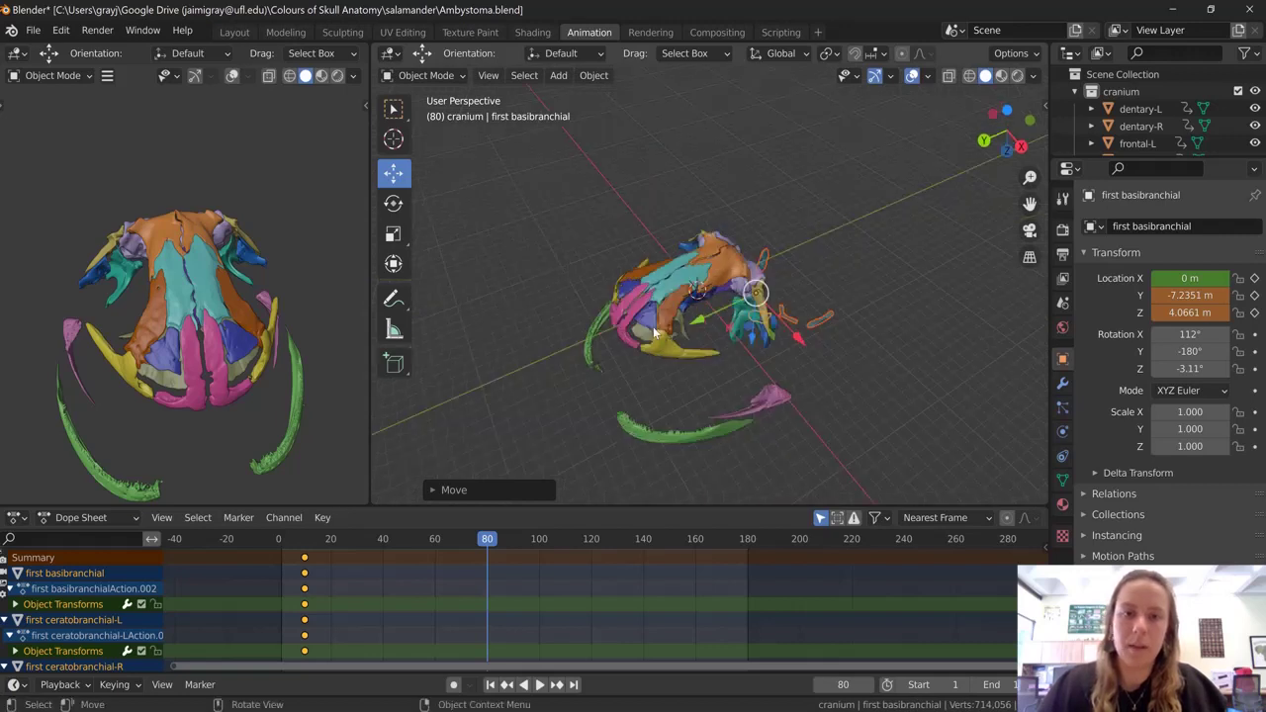
pyautogui.click(622, 332)
pyautogui.keyDown('shift'); pyautogui.click(619, 314); pyautogui.keyUp('shift')
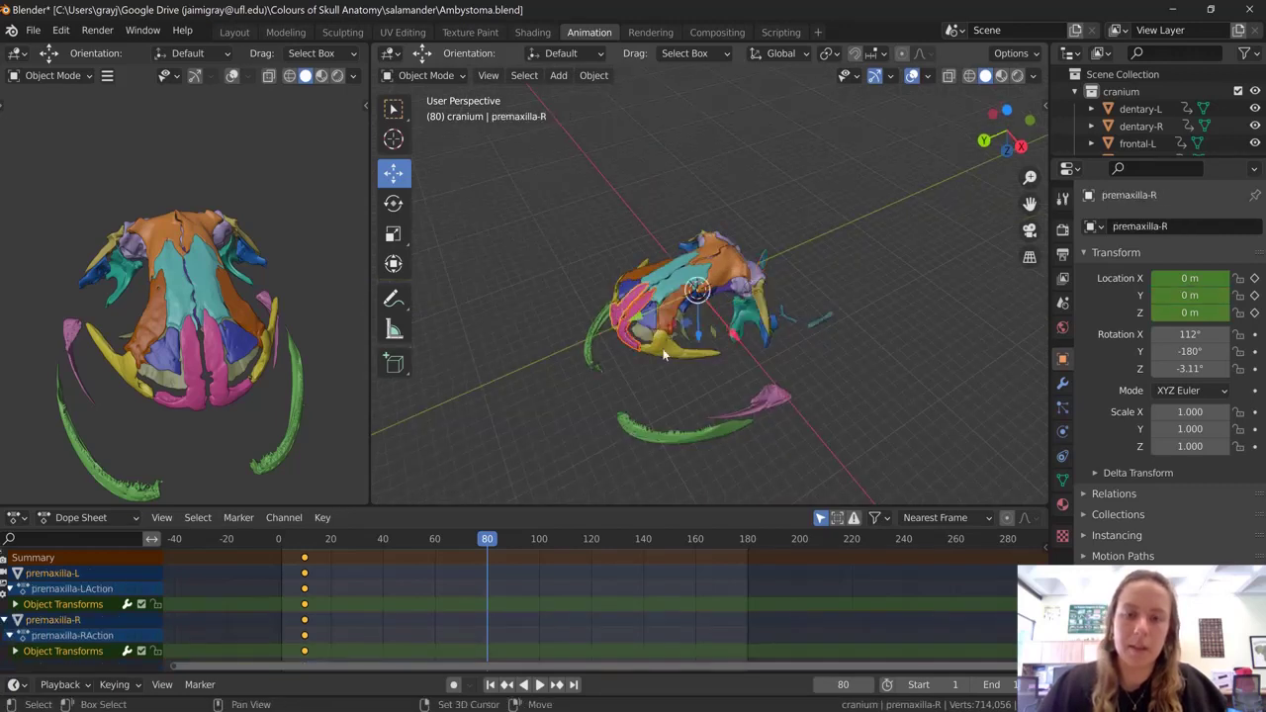
pyautogui.keyDown('shift'); pyautogui.click(613, 299); pyautogui.keyUp('shift')
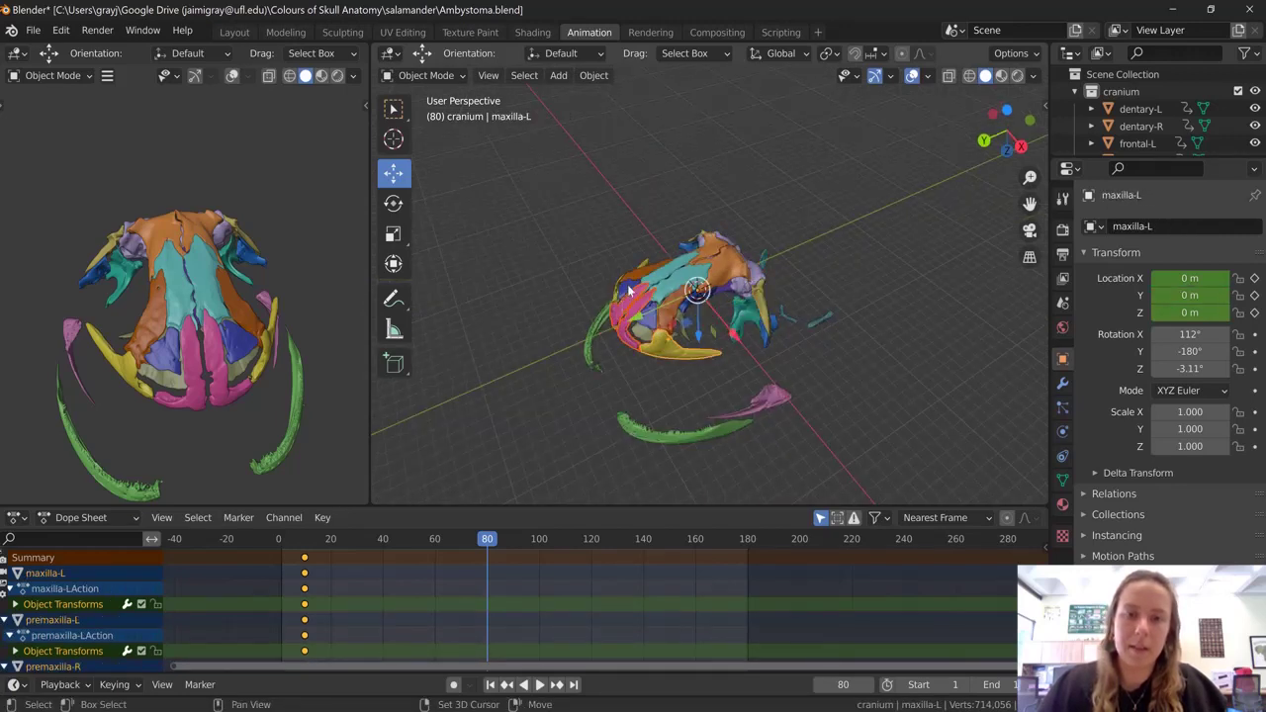
pyautogui.keyDown('shift'); pyautogui.click(625, 294); pyautogui.keyUp('shift')
pyautogui.moveTo(621, 299); pyautogui.dragTo(629, 342, button='middle')
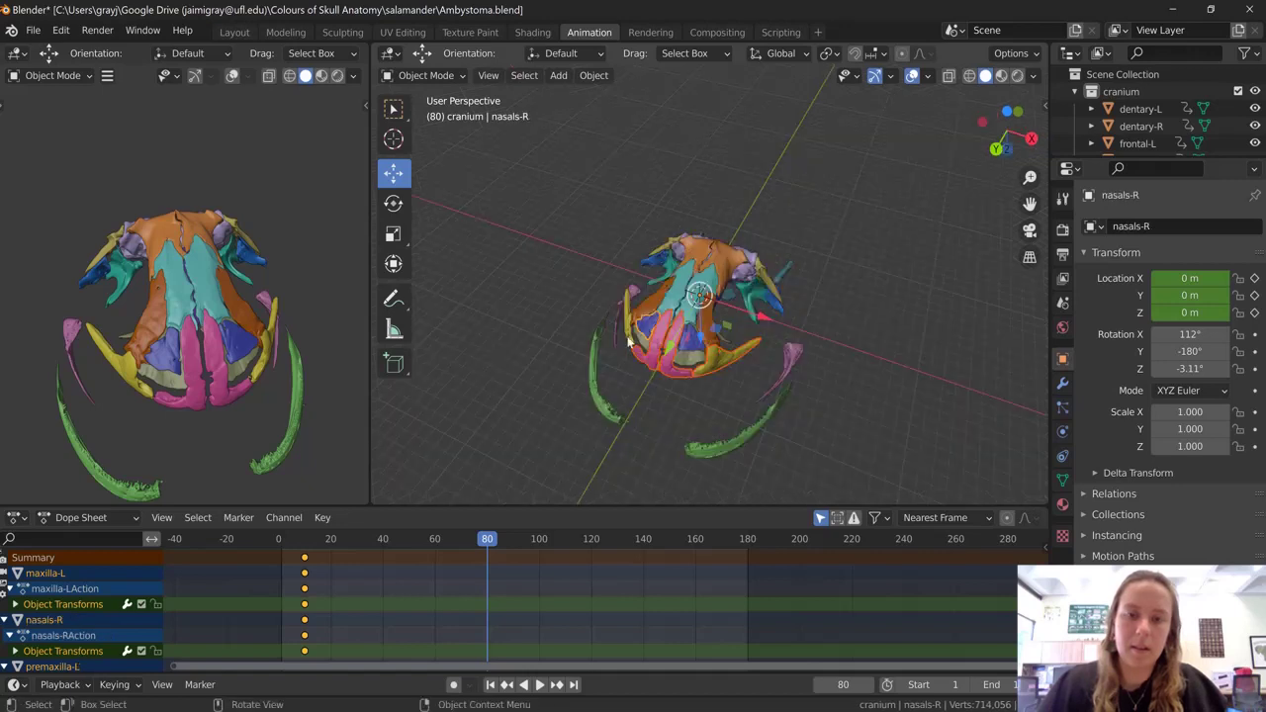
pyautogui.keyDown('shift'); pyautogui.click(663, 358); pyautogui.keyUp('shift')
pyautogui.press('g')
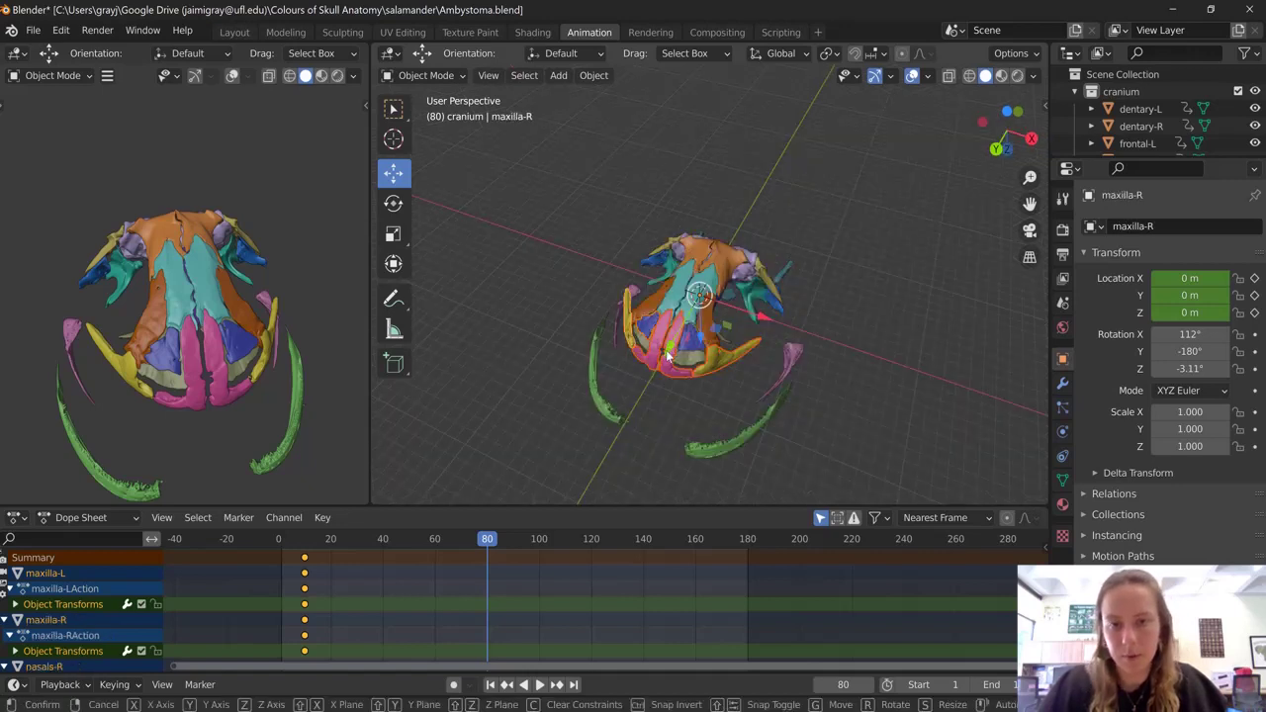
pyautogui.press('y')
pyautogui.click(687, 363)
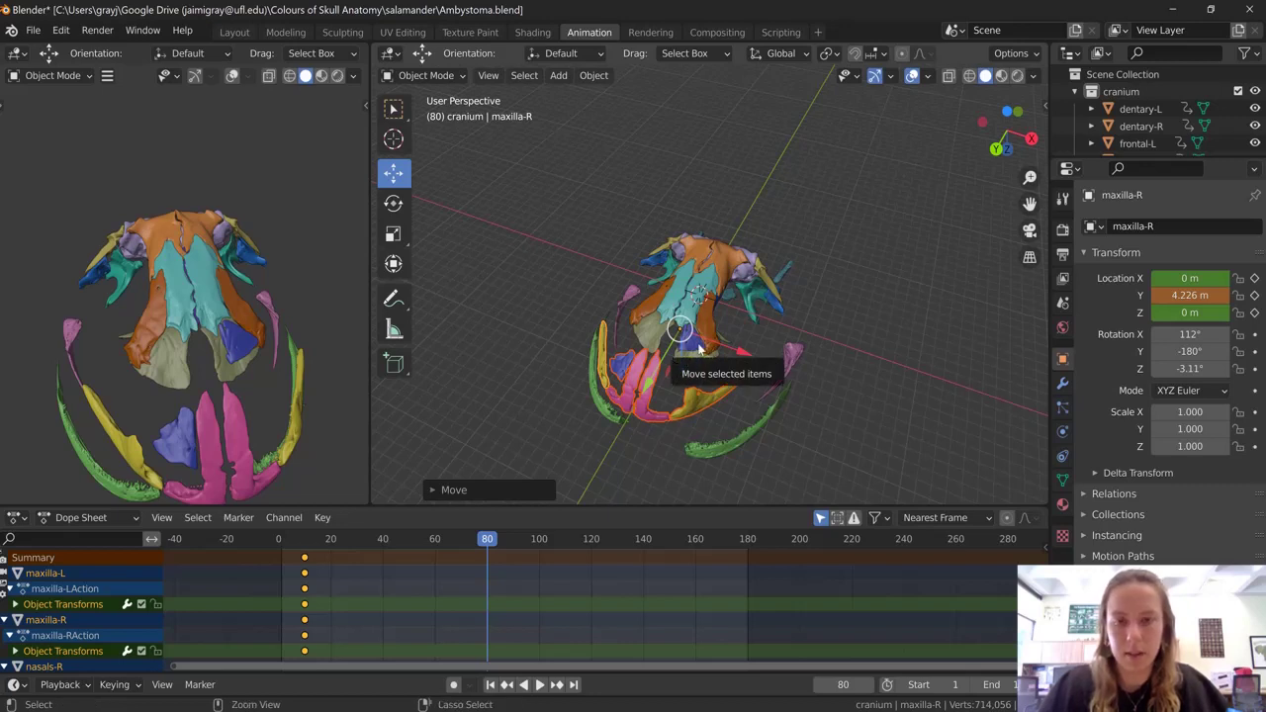
pyautogui.hotkey('ctrl', 'z')
# Add the left nasal to the selected snout bones and move them all about 3.6 m forward along the Y axis
pyautogui.click(694, 350)
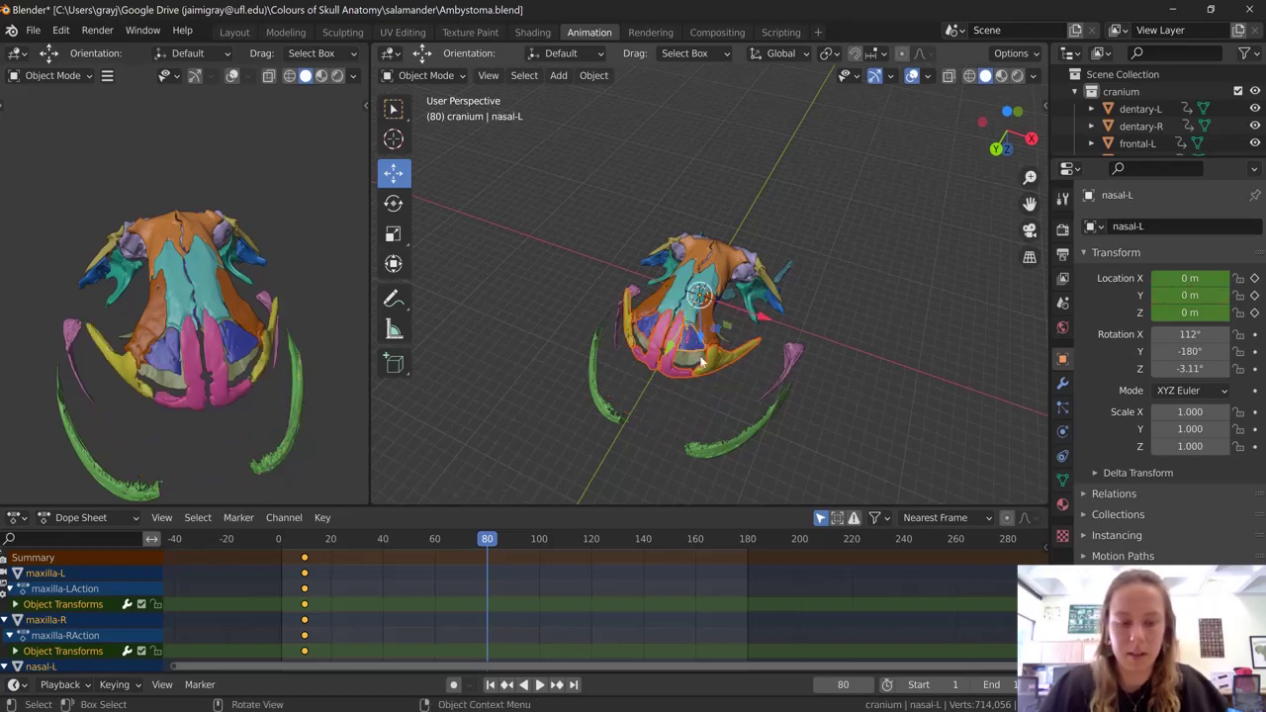
pyautogui.moveTo(660, 363); pyautogui.dragTo(638, 391)
# Select only the right premaxilla, nasal and maxilla, and move them outward about 2.19 m along negative X
pyautogui.moveTo(683, 376); pyautogui.dragTo(725, 368, button='middle')
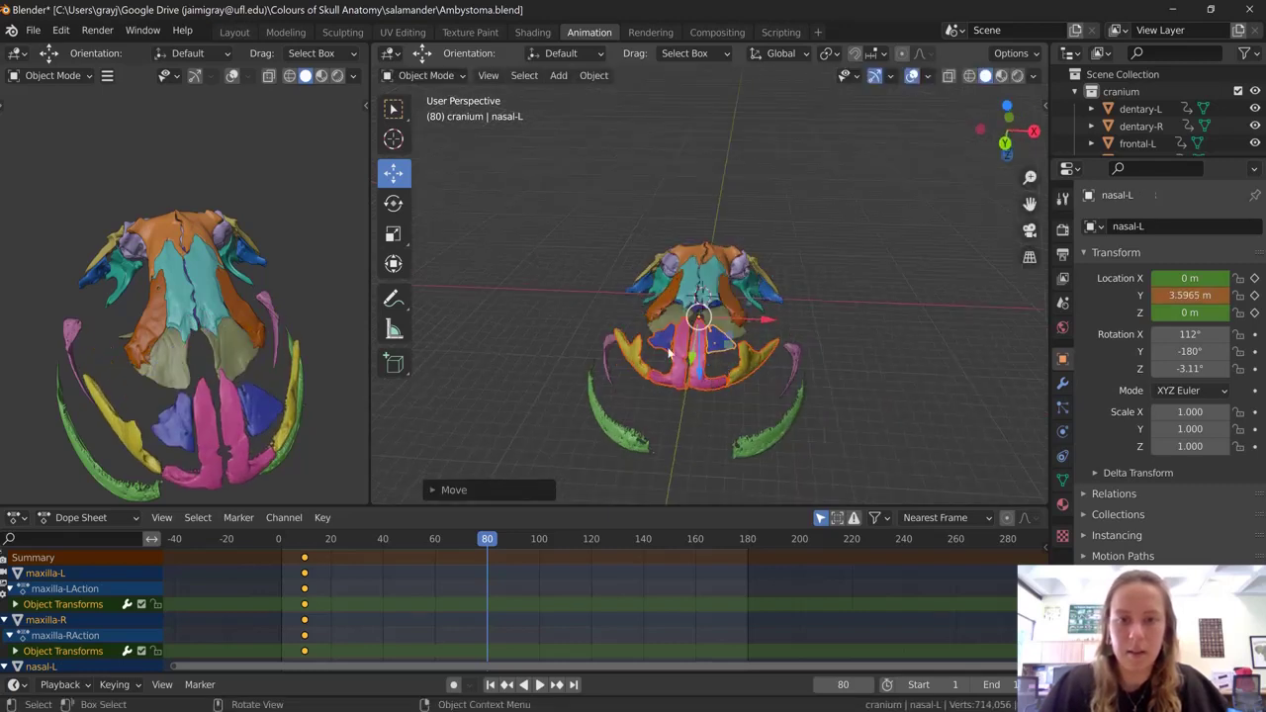
pyautogui.click(717, 333)
pyautogui.keyDown('shift'); pyautogui.click(717, 333); pyautogui.keyUp('shift')
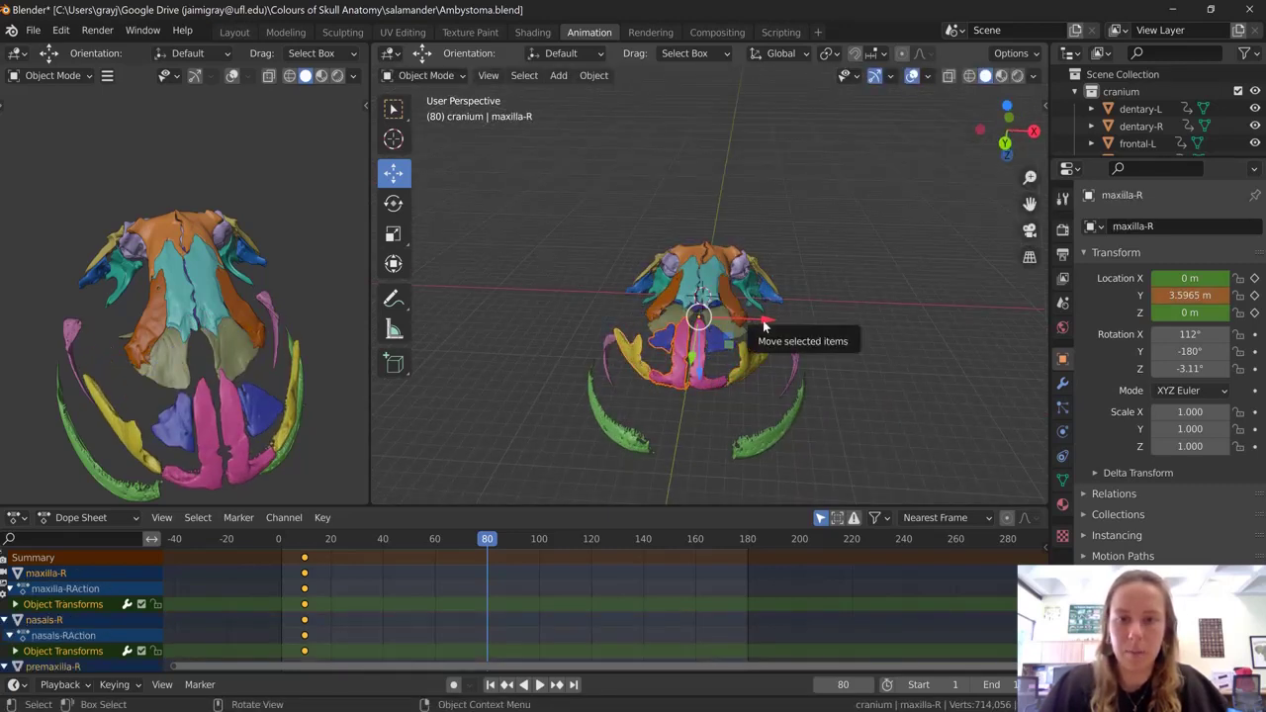
pyautogui.moveTo(758, 319); pyautogui.dragTo(701, 377)
# Select the left premaxilla, nasal and maxilla, and move them outward about 2.51 m along positive X
pyautogui.click(719, 344)
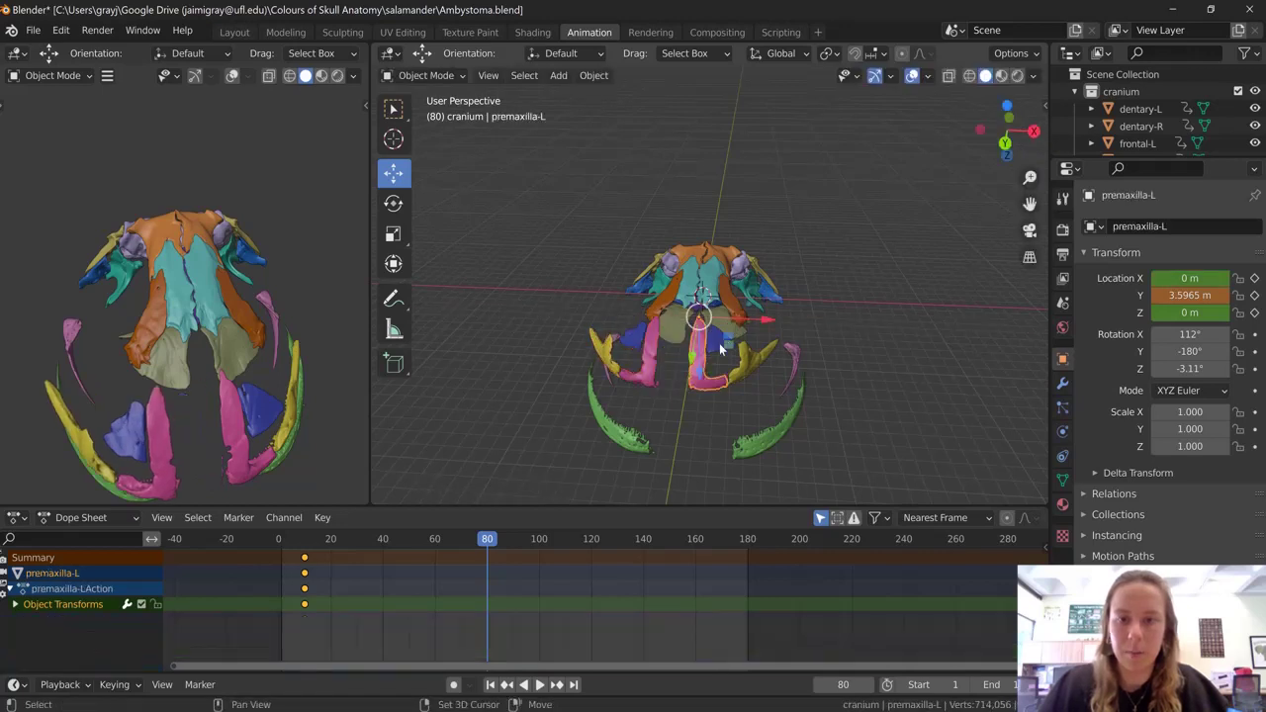
pyautogui.keyDown('shift'); pyautogui.click(755, 368); pyautogui.keyUp('shift')
pyautogui.keyDown('shift'); pyautogui.click(768, 330); pyautogui.keyUp('shift')
pyautogui.moveTo(768, 322); pyautogui.dragTo(796, 322)
# In bottom orthographic view, move the right premaxilla, nasal and maxilla about 0.47 m further outward along negative X
pyautogui.moveTo(711, 343); pyautogui.dragTo(717, 402, button='middle')
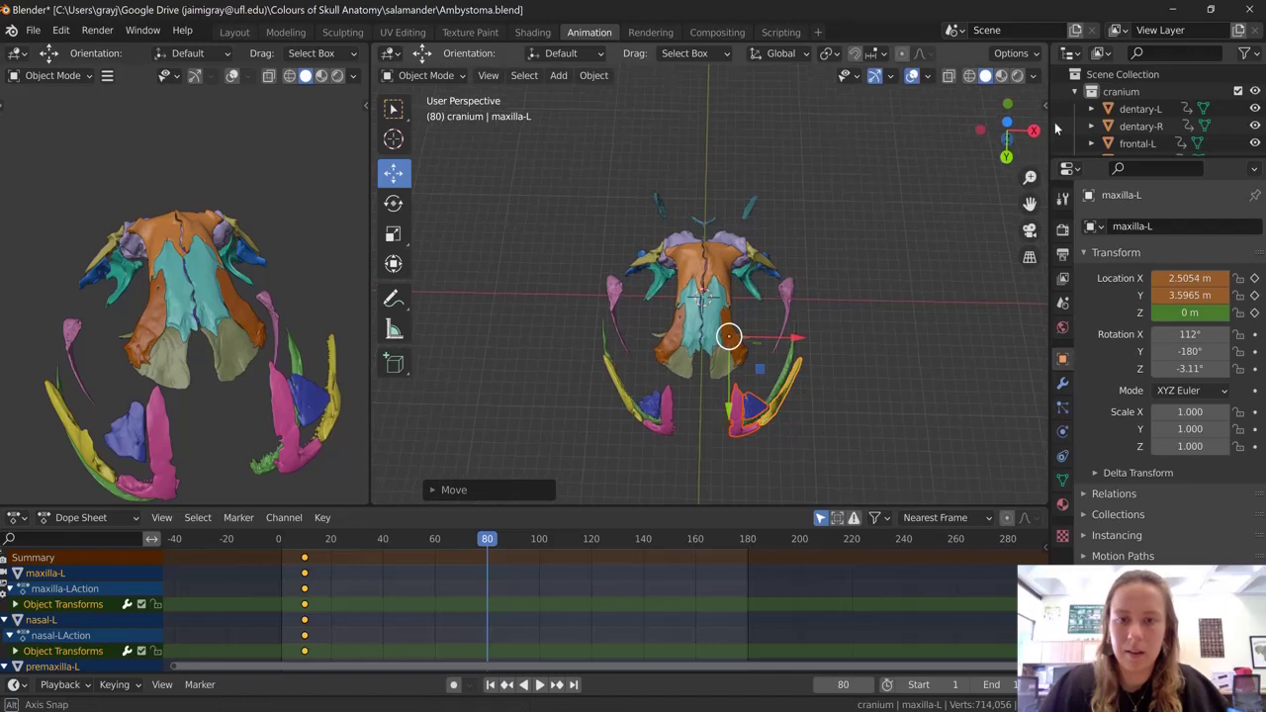
pyautogui.click(1009, 124)
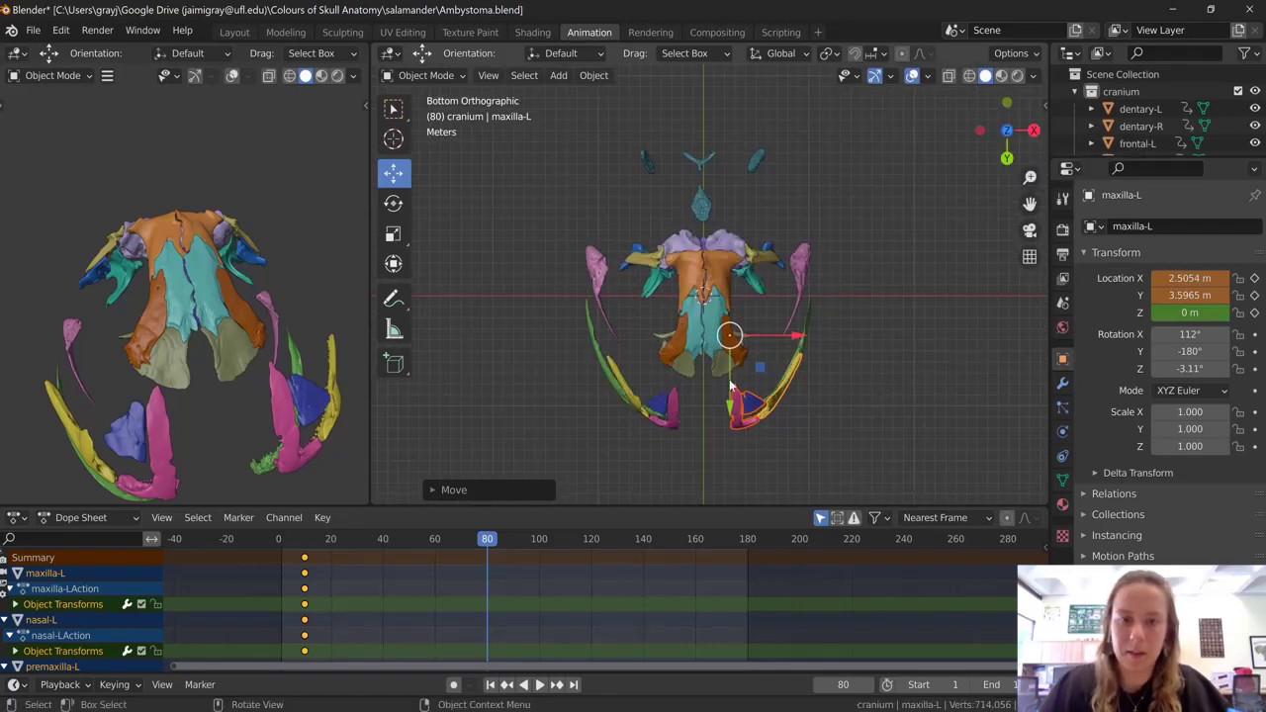
pyautogui.click(667, 411)
pyautogui.keyDown('shift'); pyautogui.click(635, 406); pyautogui.keyUp('shift')
pyautogui.keyDown('shift'); pyautogui.click(635, 406); pyautogui.keyUp('shift')
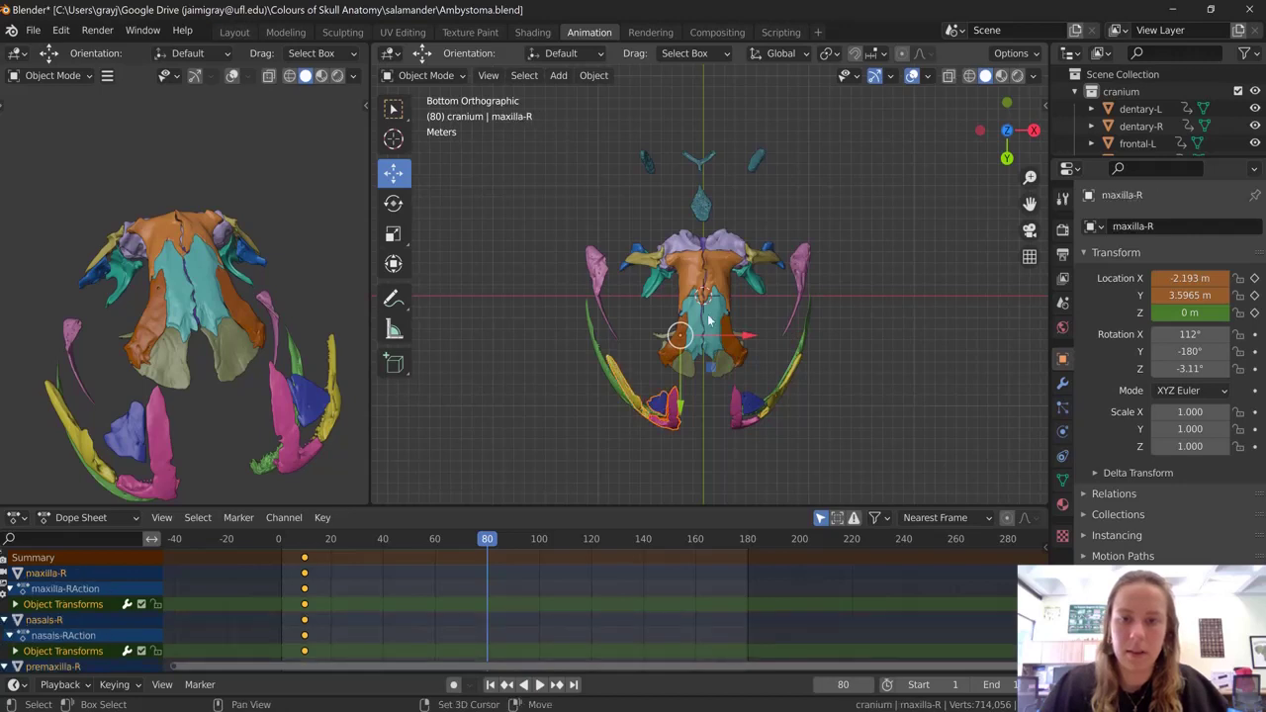
pyautogui.press('g')
pyautogui.press('x')
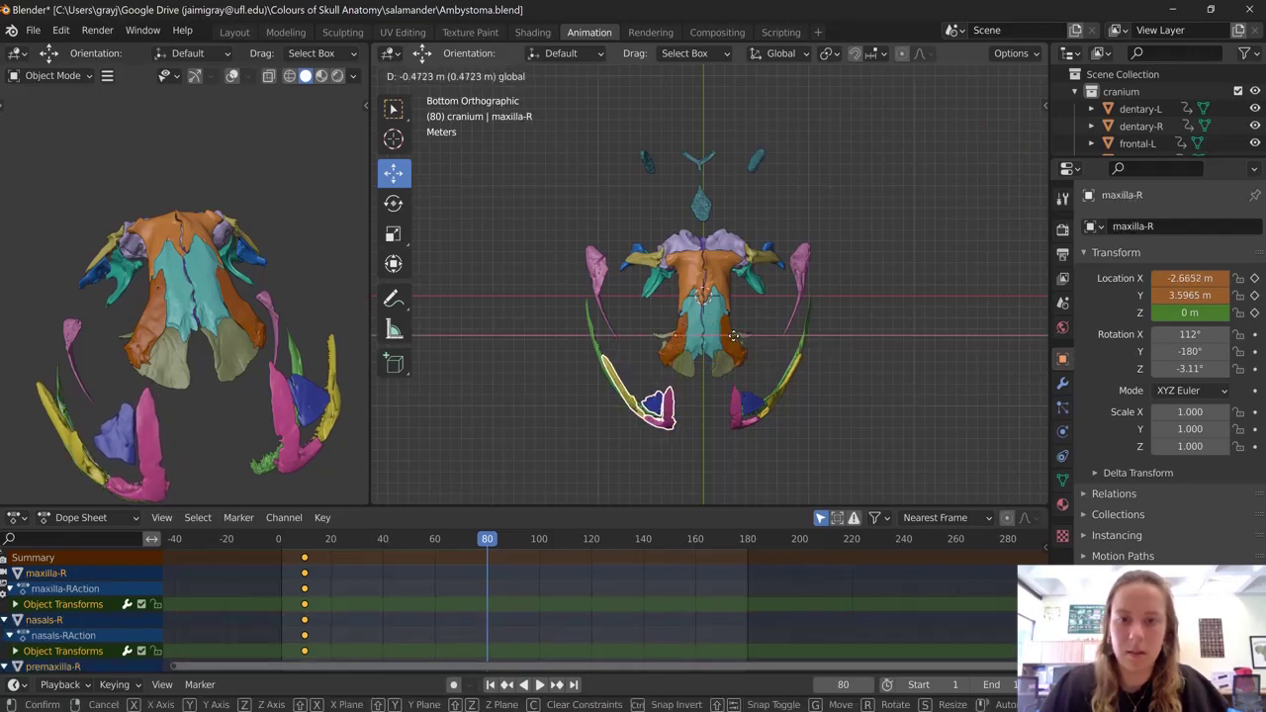
pyautogui.click(733, 336)
# Move each maxilla further outward along X, the left to about 5.14 m and the right to about -5.67 m
pyautogui.moveTo(733, 336); pyautogui.dragTo(740, 394, button='middle')
pyautogui.click(793, 363)
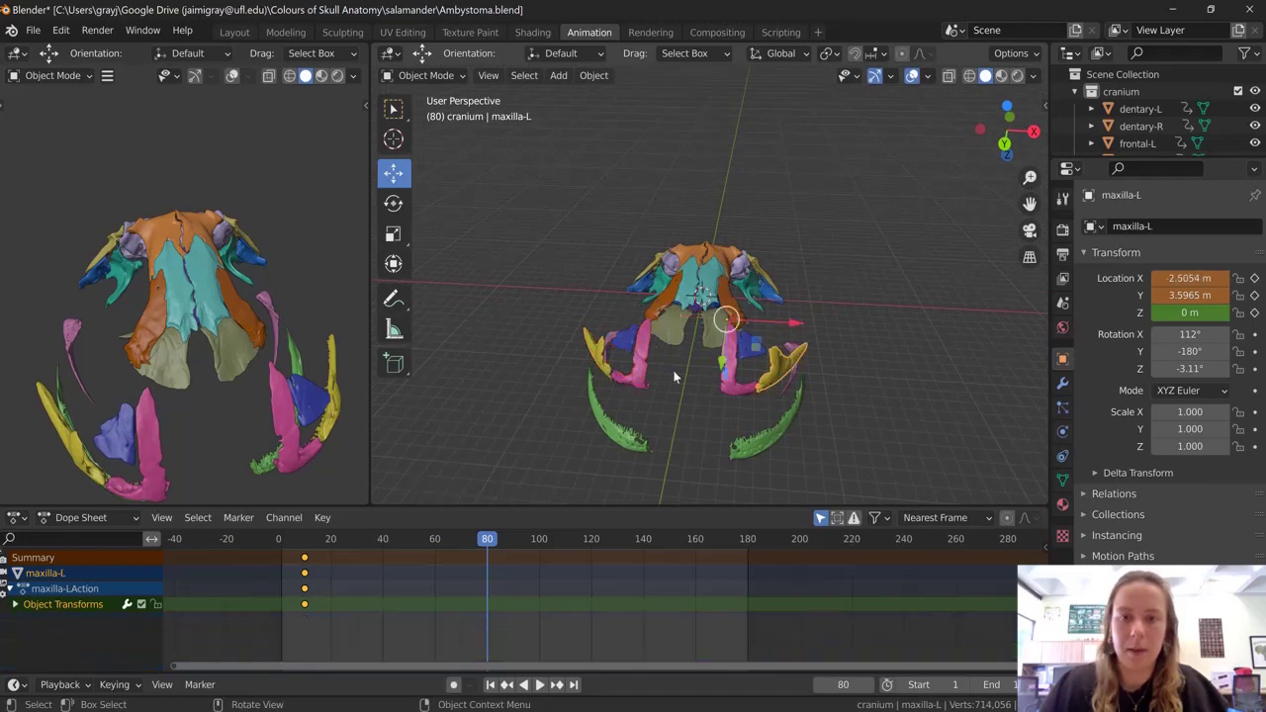
pyautogui.moveTo(819, 333); pyautogui.dragTo(643, 356)
pyautogui.click(737, 326)
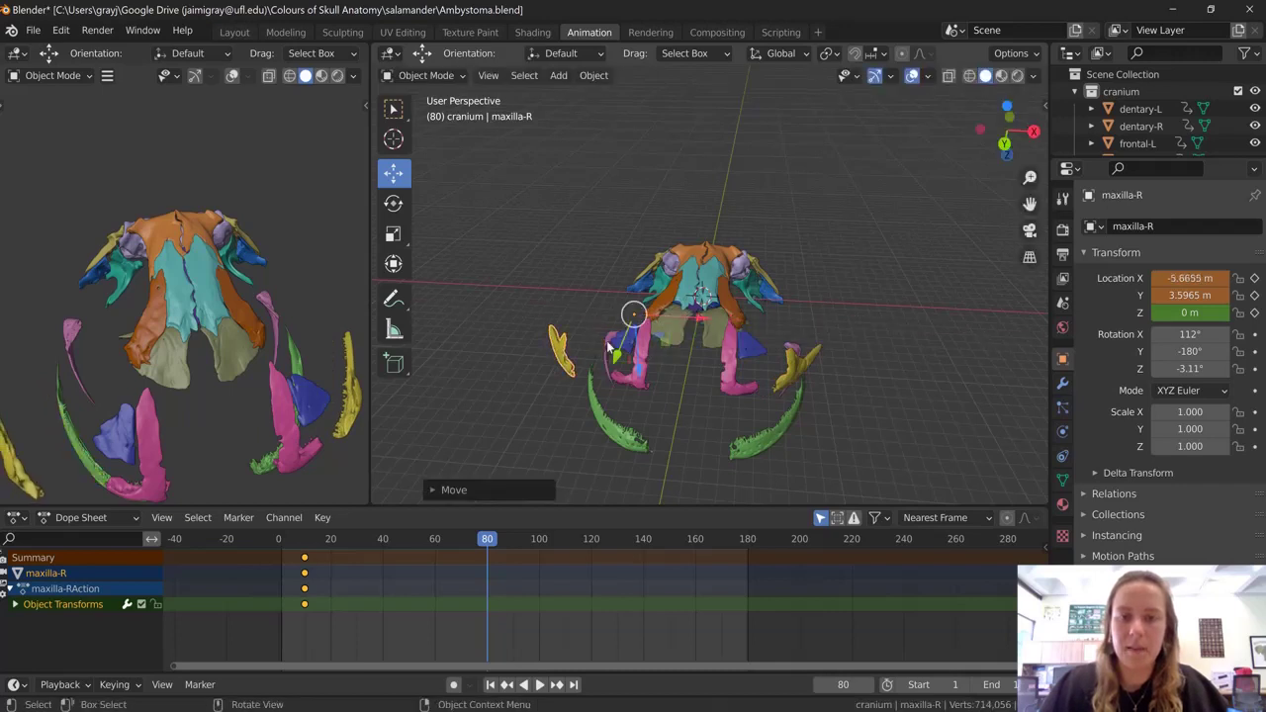
# Select both nasal bones and raise them above the skull, about 2.27 m along negative global Z
pyautogui.click(615, 344)
pyautogui.click(636, 343)
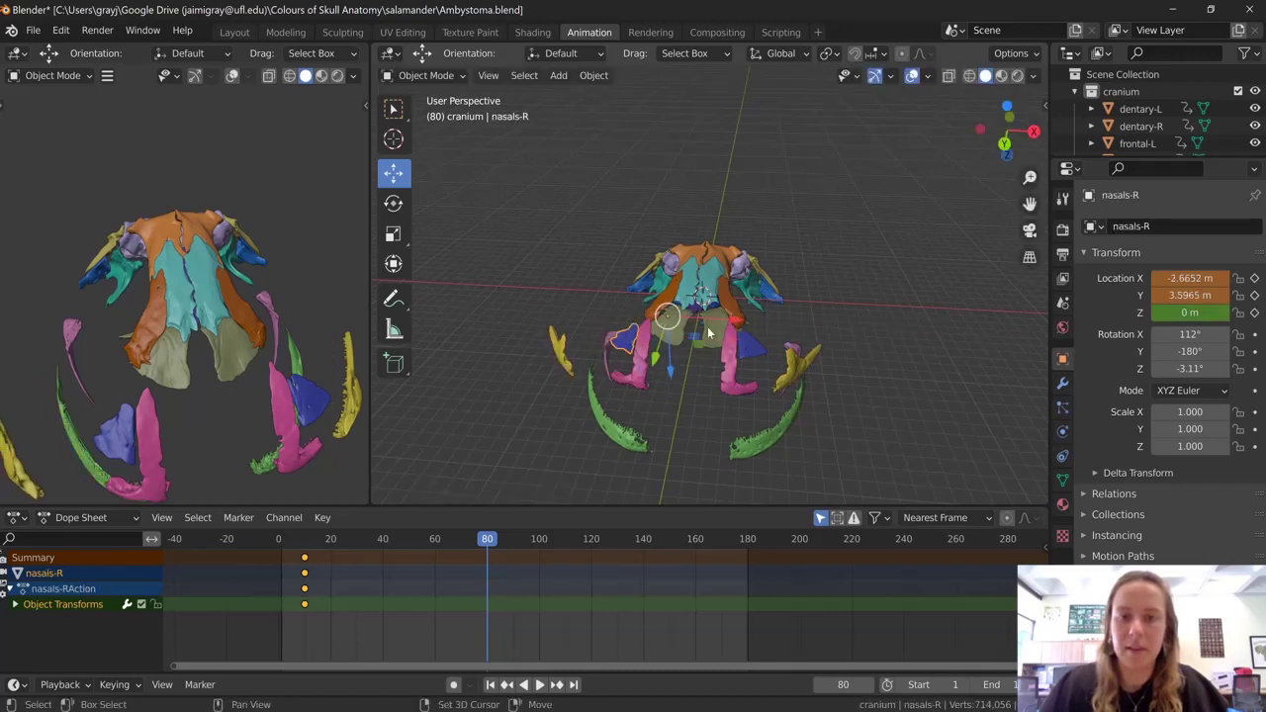
pyautogui.keyDown('shift'); pyautogui.click(748, 348); pyautogui.keyUp('shift')
pyautogui.moveTo(698, 366); pyautogui.dragTo(683, 383)
# Move each premaxilla back toward the midline along X, the right to about -1.85 m and the left to about 1.45 m
pyautogui.moveTo(683, 383); pyautogui.dragTo(698, 345, button='middle')
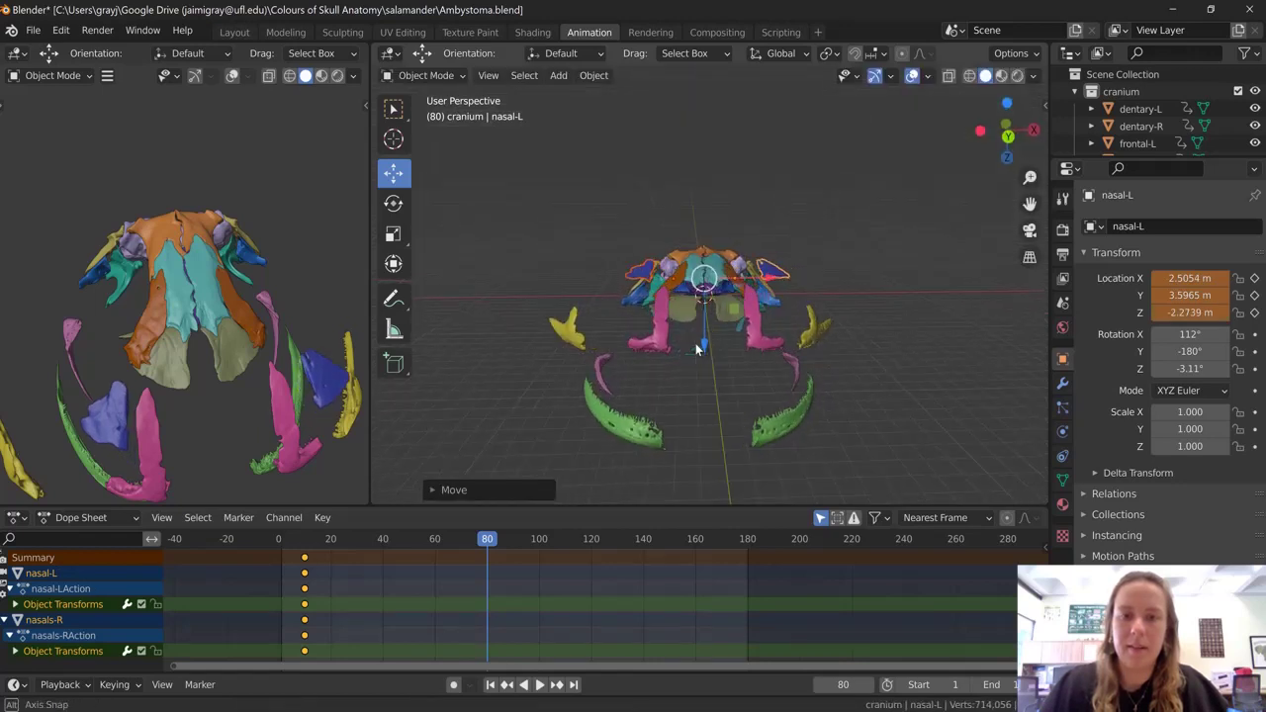
pyautogui.click(658, 332)
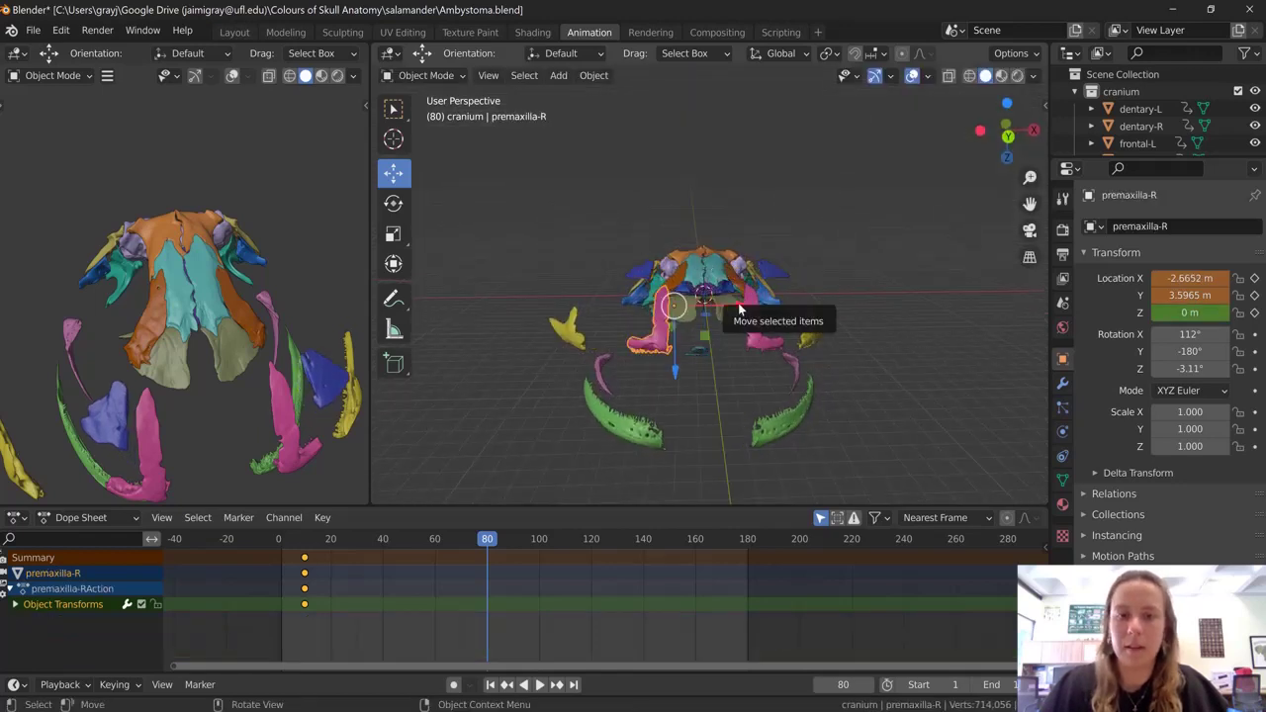
pyautogui.moveTo(738, 303); pyautogui.dragTo(792, 323)
pyautogui.click(755, 340)
# Select both premaxillae together and move them about 1.03 m forward along the Y axis
pyautogui.moveTo(791, 323); pyautogui.dragTo(697, 329, button='middle')
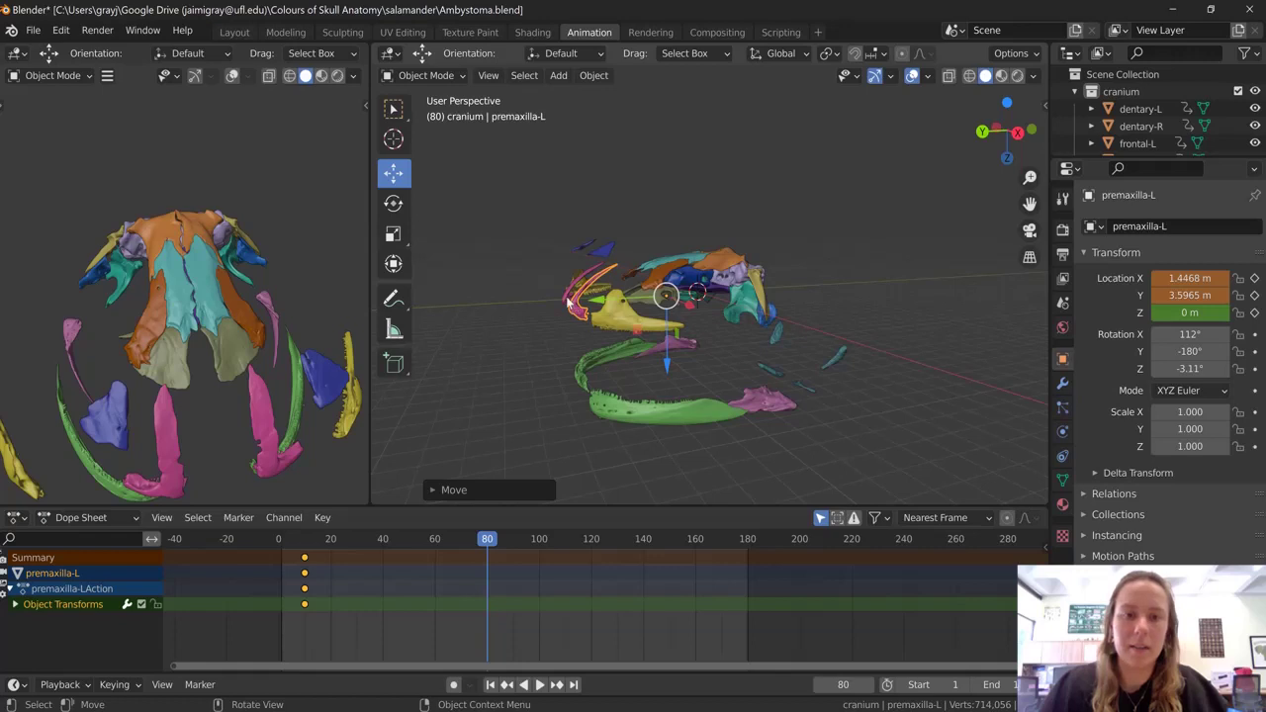
pyautogui.keyDown('shift'); pyautogui.click(601, 302); pyautogui.keyUp('shift')
pyautogui.press('g')
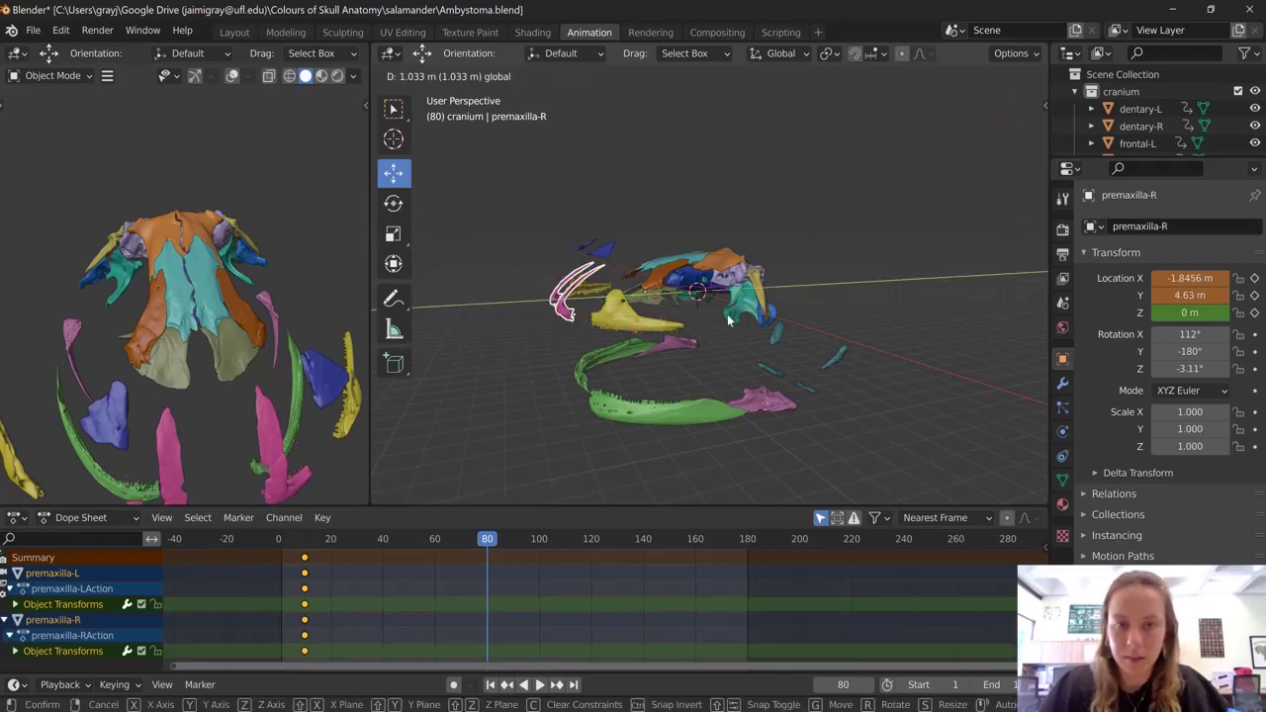
pyautogui.click(727, 314)
pyautogui.moveTo(727, 313); pyautogui.dragTo(690, 299, button='middle')
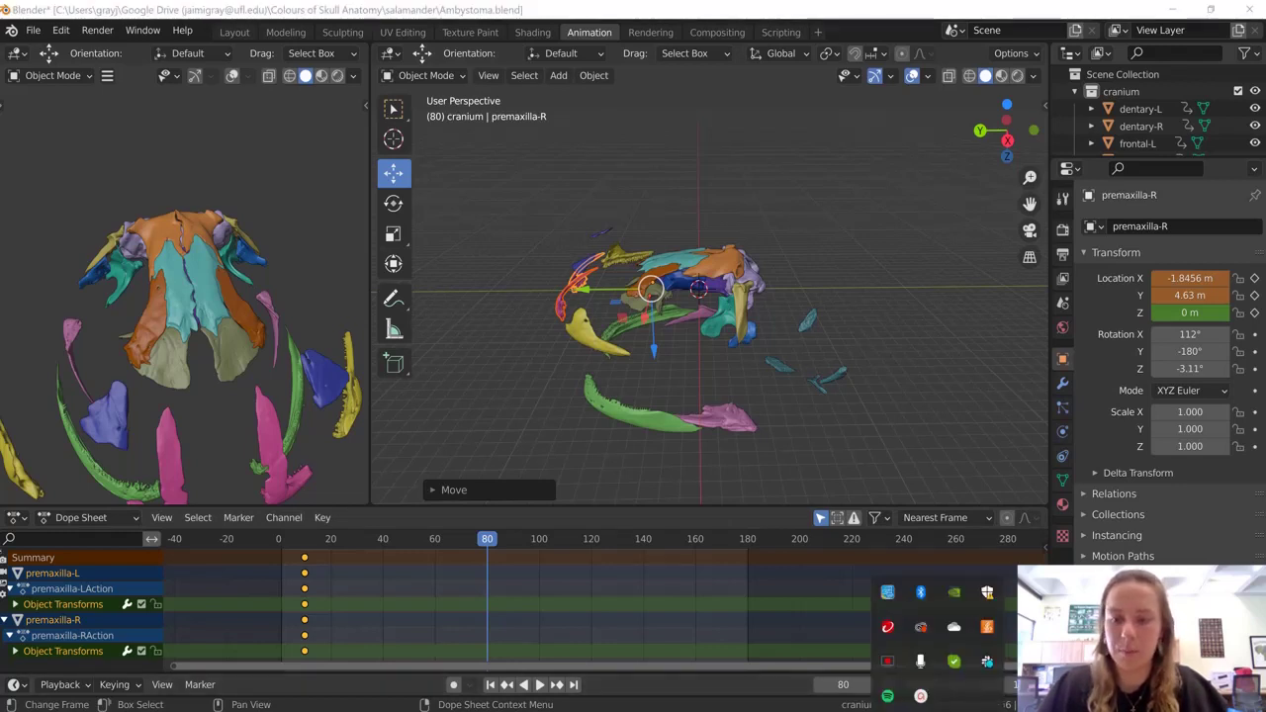
pyautogui.click(921, 695)
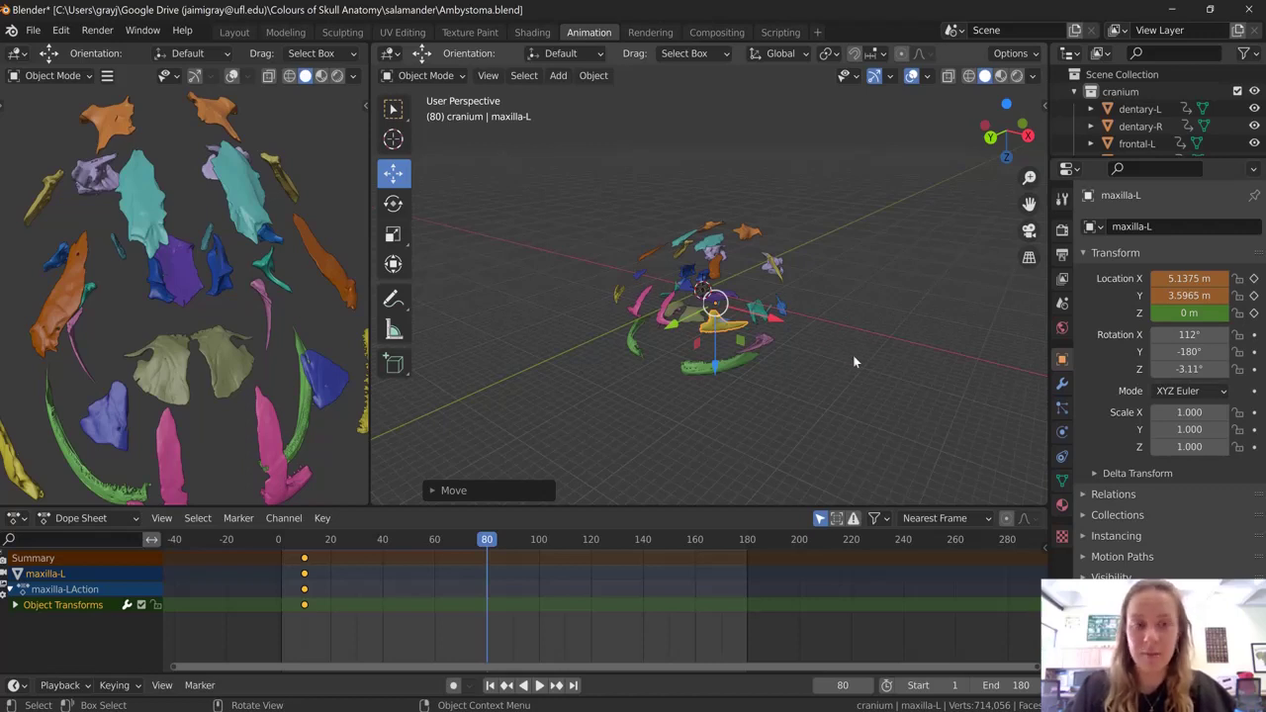
# Examine the spacing and symmetry of the exploded bones in perspective, back orthographic and right orthographic views
pyautogui.moveTo(855, 363); pyautogui.dragTo(718, 328, button='middle')
pyautogui.scroll(-3, 188, 311)
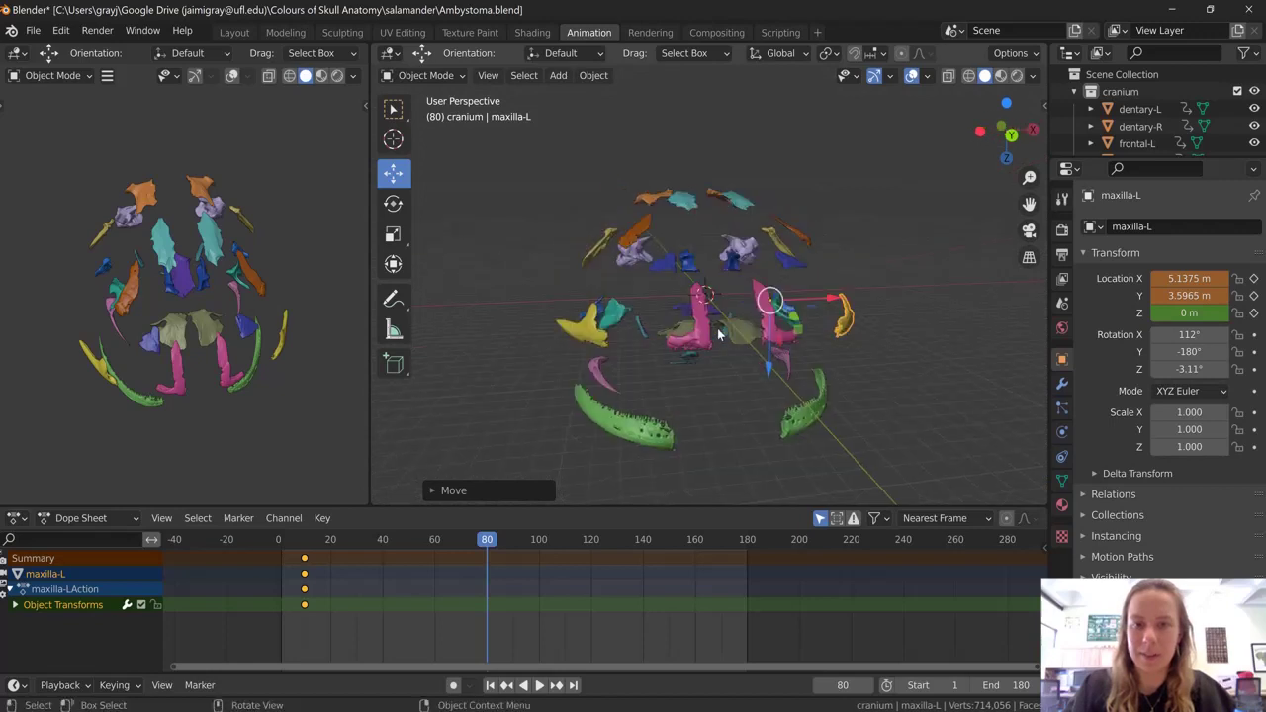
pyautogui.click(1008, 133)
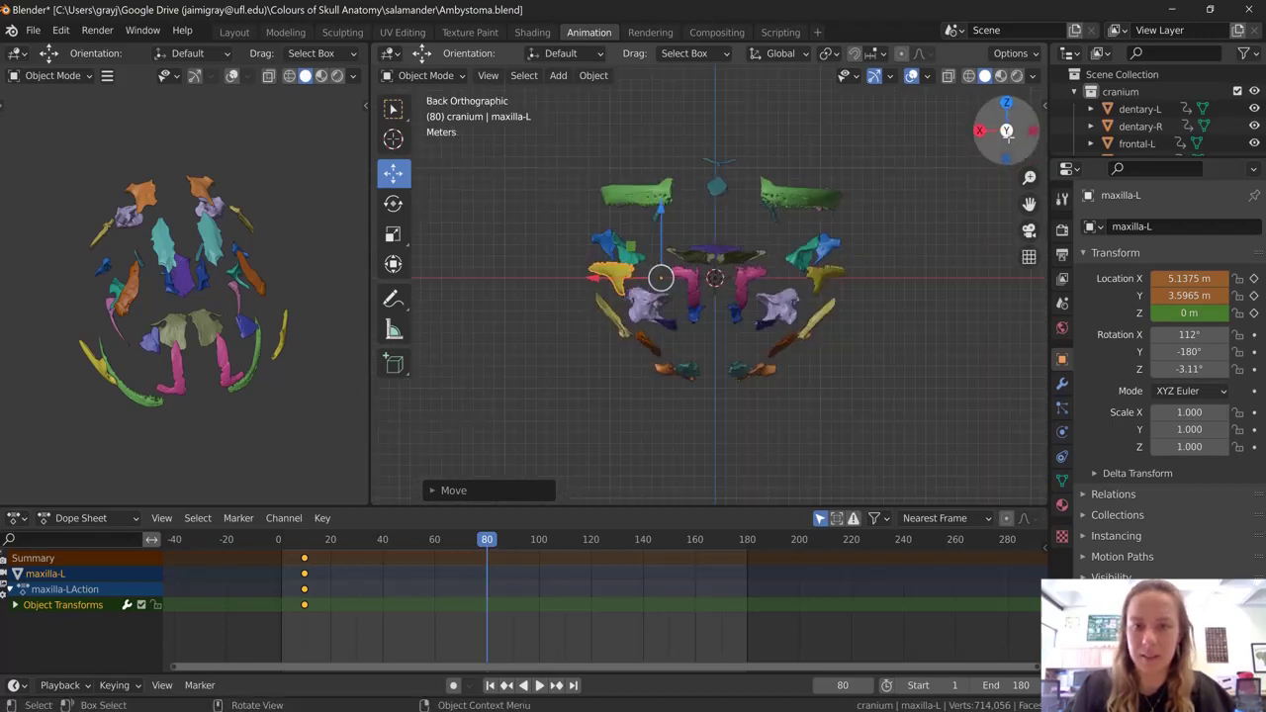
pyautogui.click(979, 130)
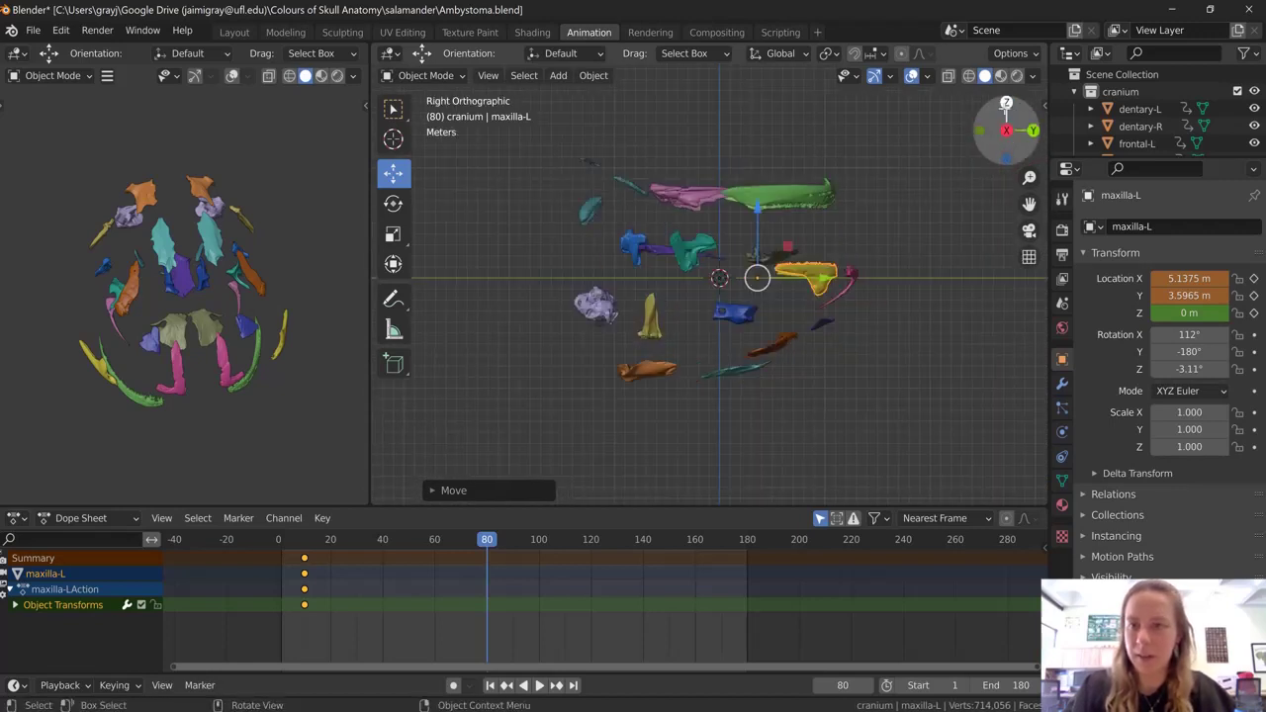
# Spread the two vomers apart symmetrically along the X axis, moving the left vomer to about 1.73 m
pyautogui.click(1007, 103)
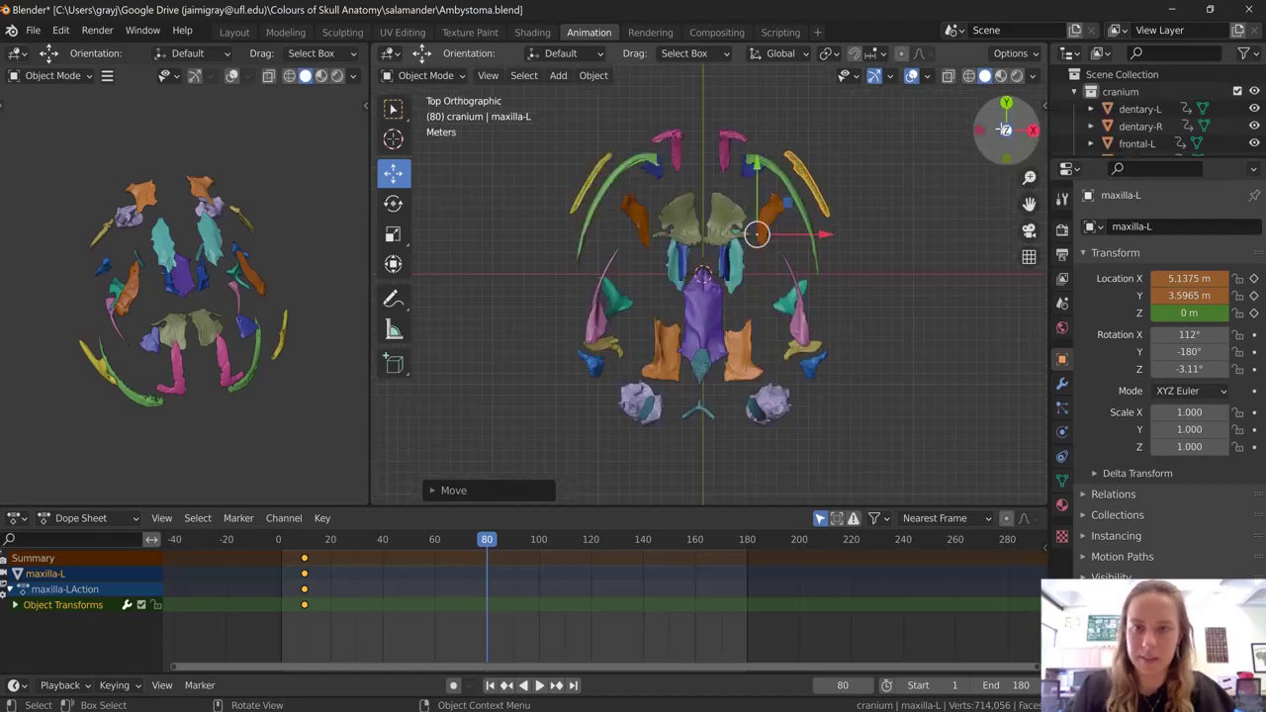
pyautogui.moveTo(1009, 105); pyautogui.dragTo(692, 329)
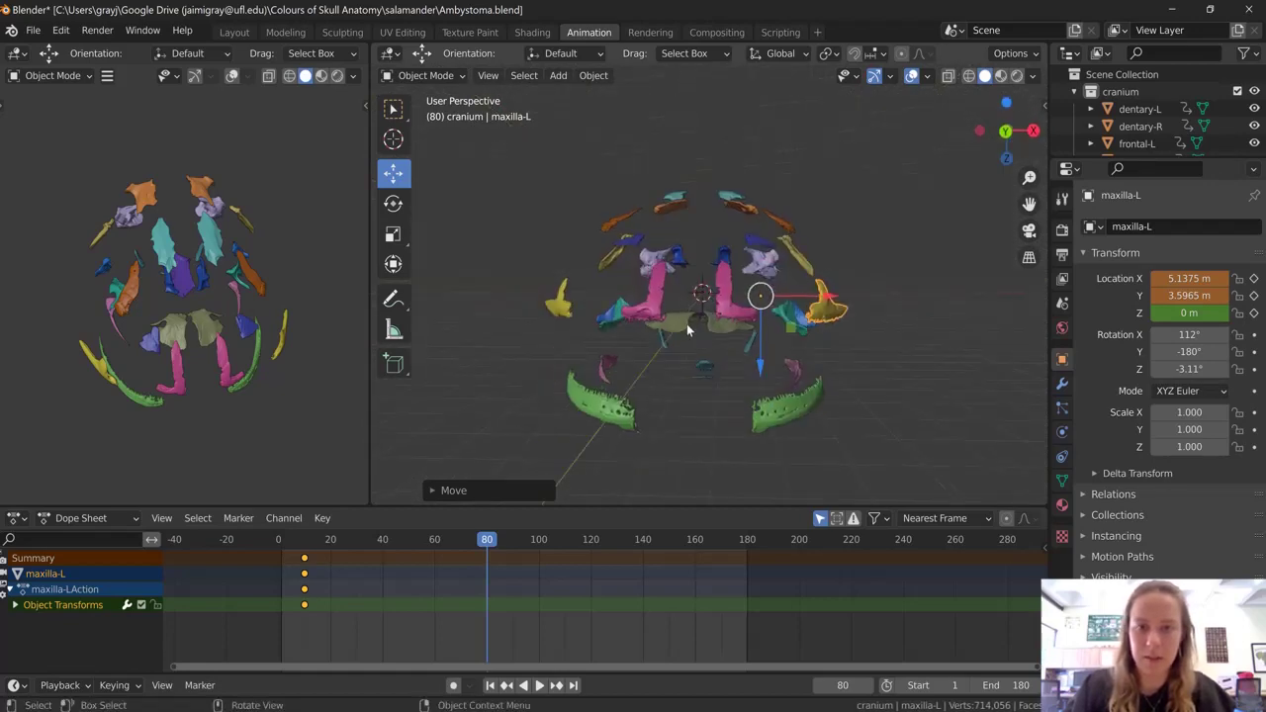
pyautogui.click(687, 323)
pyautogui.moveTo(725, 285); pyautogui.dragTo(722, 481, button='middle')
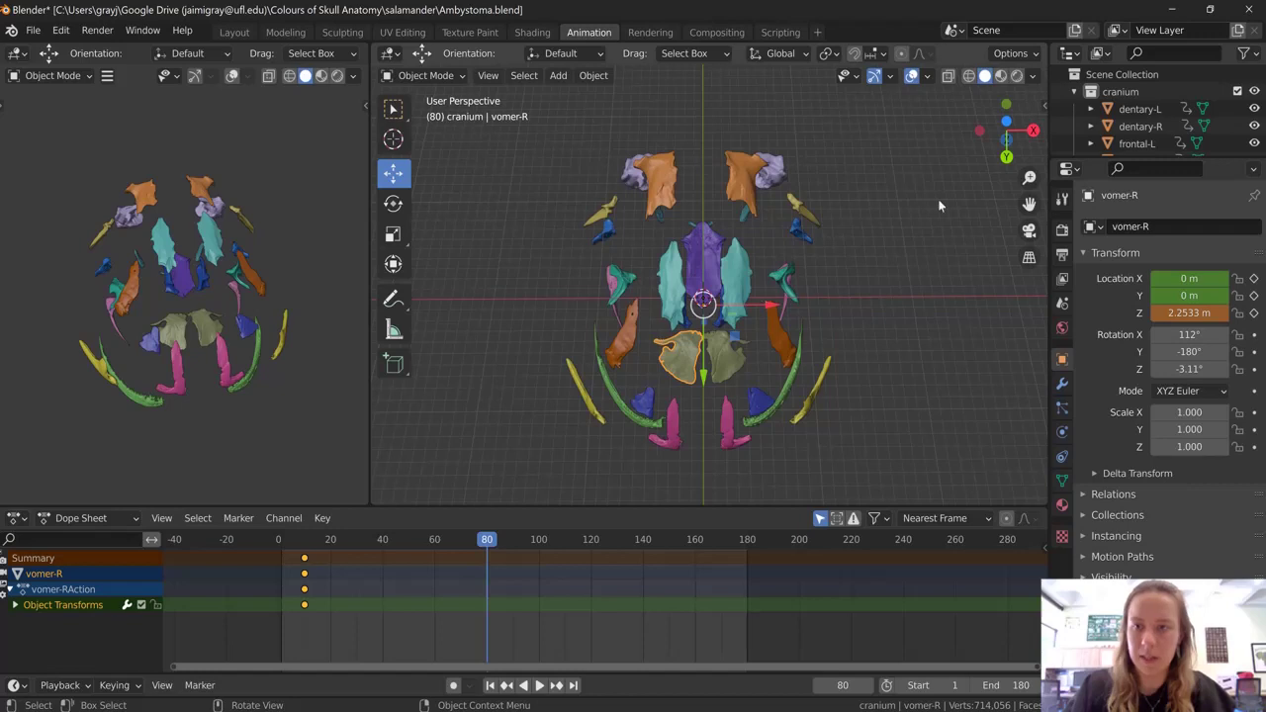
pyautogui.click(999, 136)
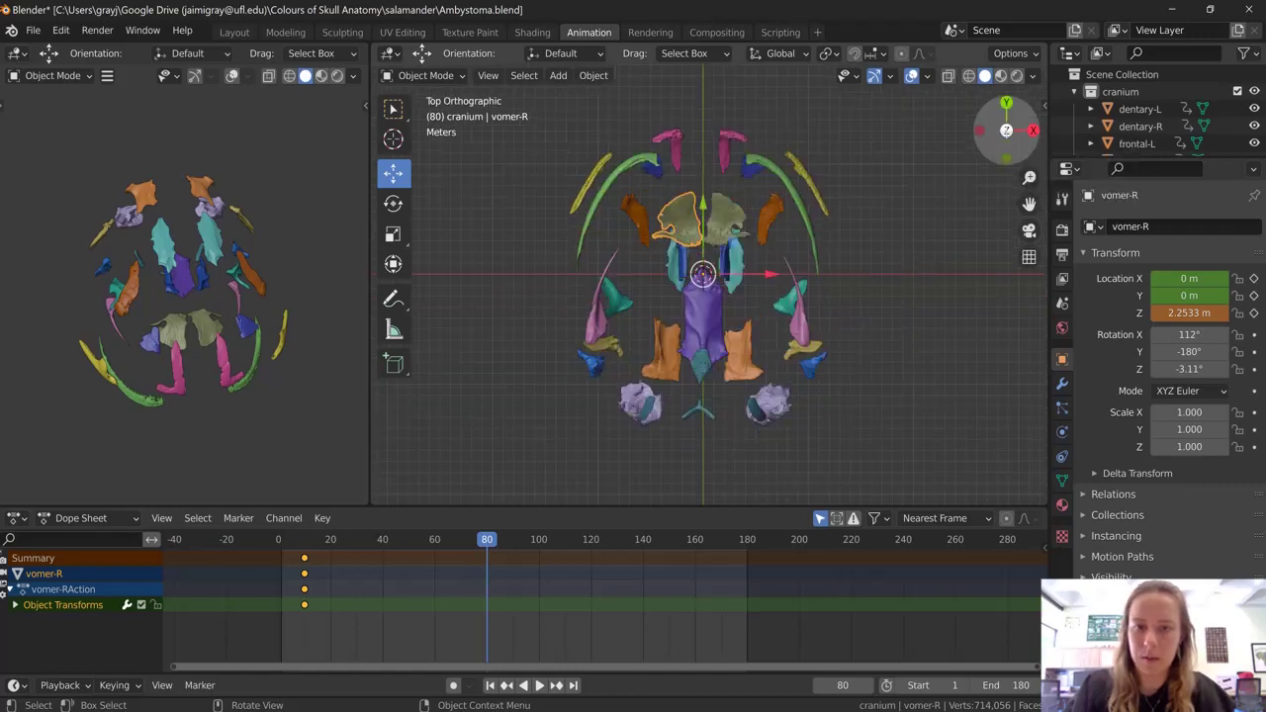
pyautogui.moveTo(762, 280); pyautogui.dragTo(799, 272)
pyautogui.click(728, 218)
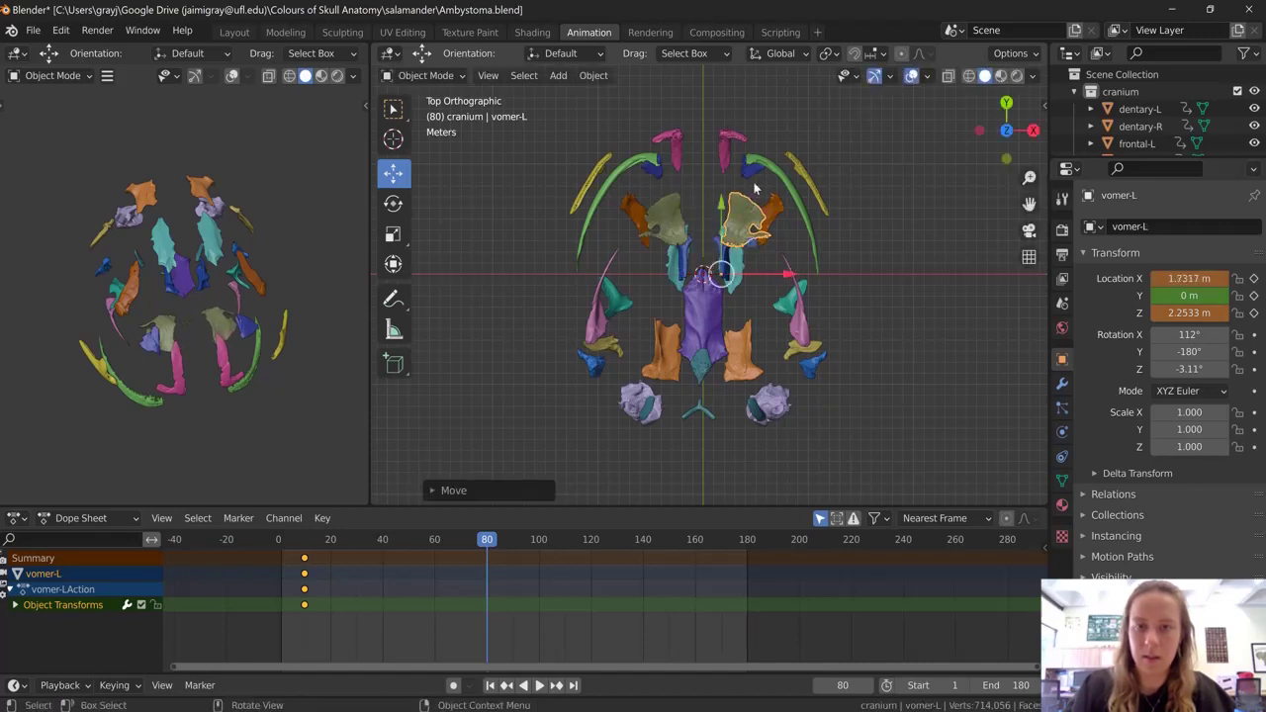
# Select all objects in the scene and insert Location keyframes for them at frame 80
pyautogui.moveTo(800, 271); pyautogui.dragTo(728, 329, button='middle')
pyautogui.scroll(-3, 703, 348)
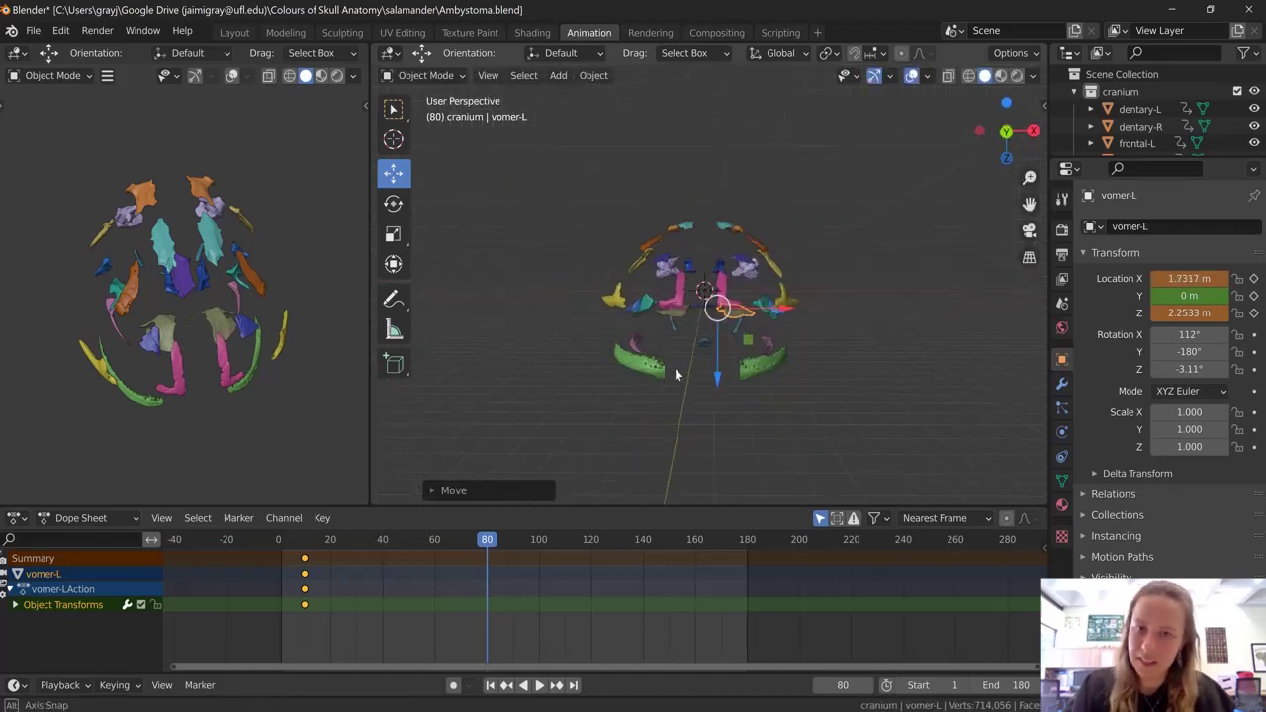
pyautogui.moveTo(675, 368); pyautogui.dragTo(815, 349, button='middle')
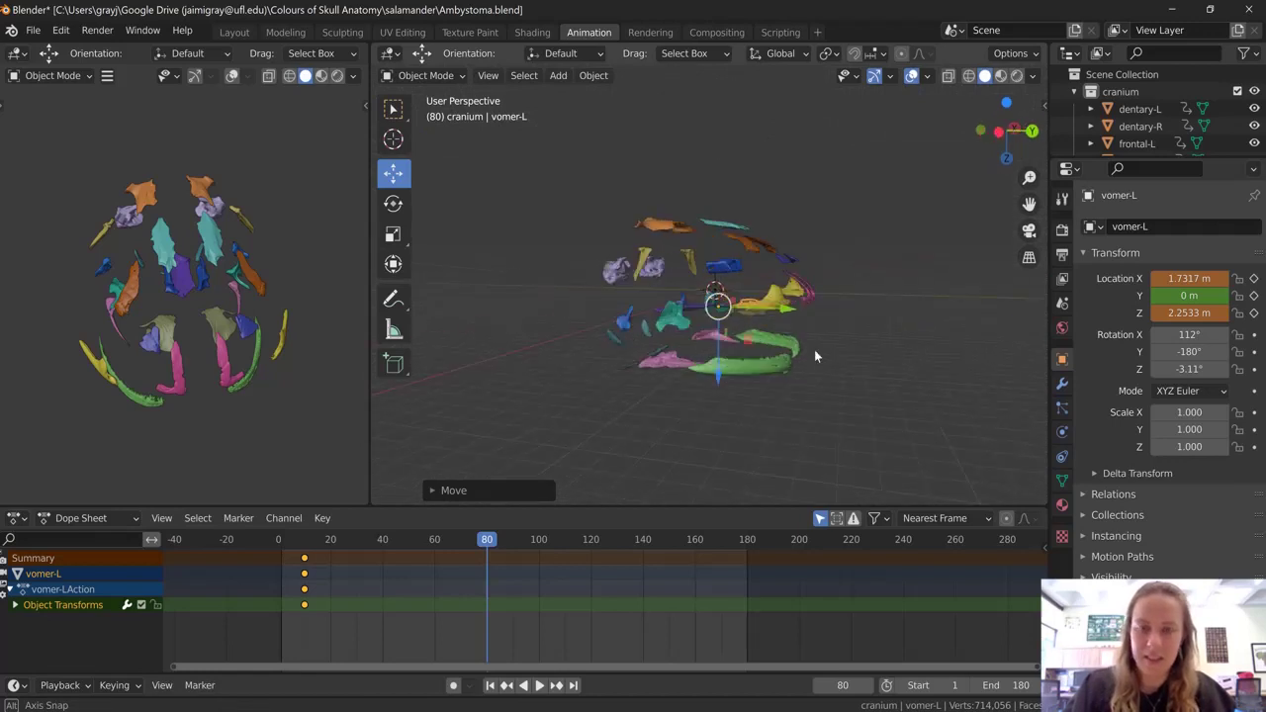
pyautogui.moveTo(828, 236); pyautogui.dragTo(840, 324, button='middle')
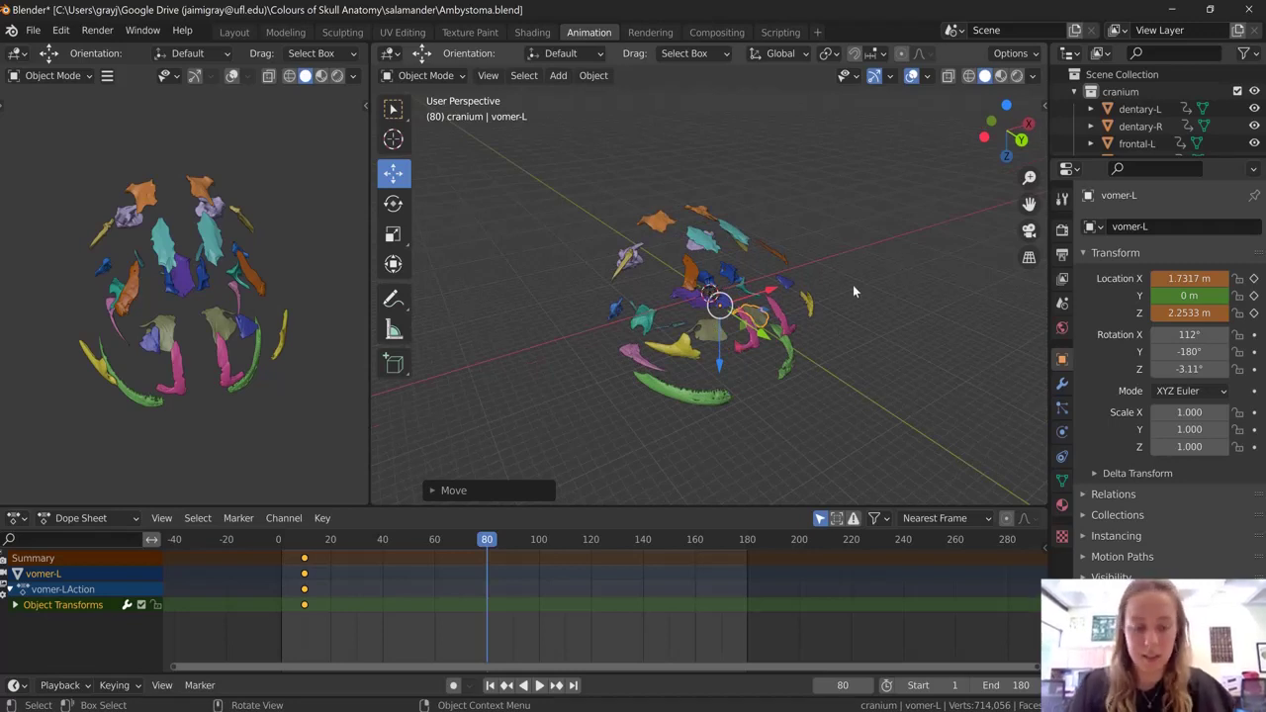
pyautogui.press('a')
pyautogui.moveTo(837, 334); pyautogui.dragTo(770, 361, button='middle')
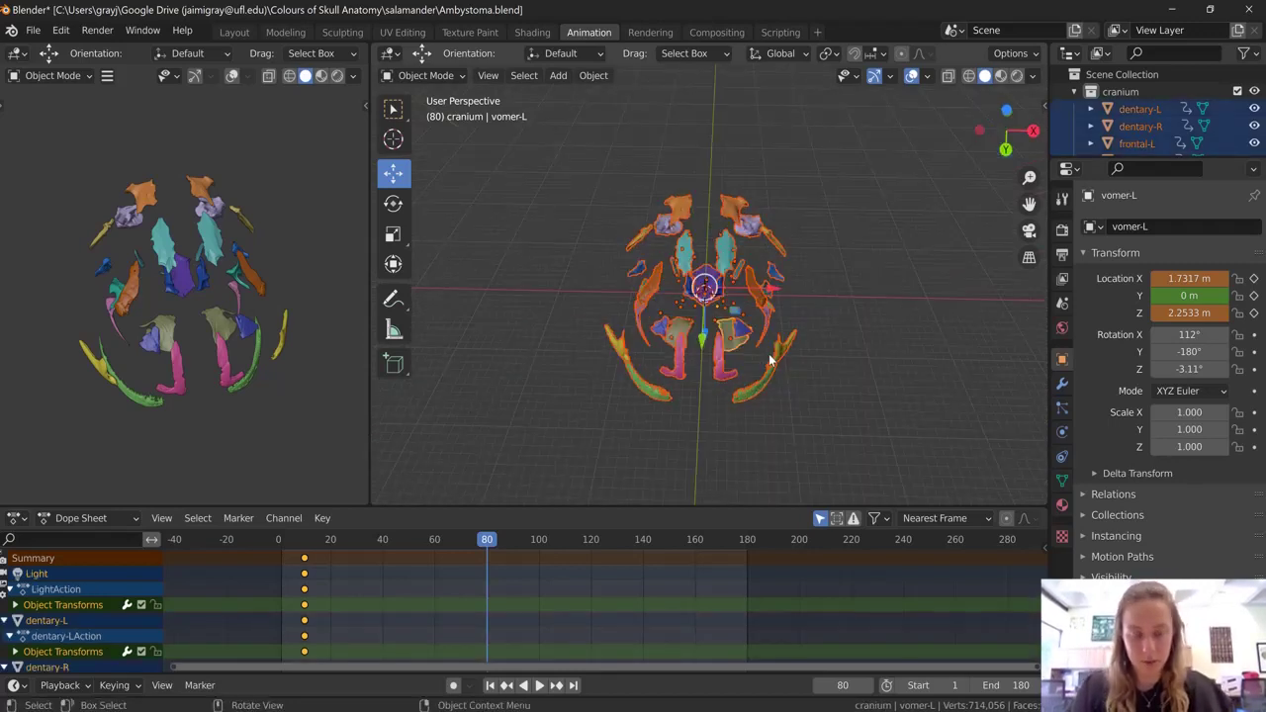
pyautogui.press('i')
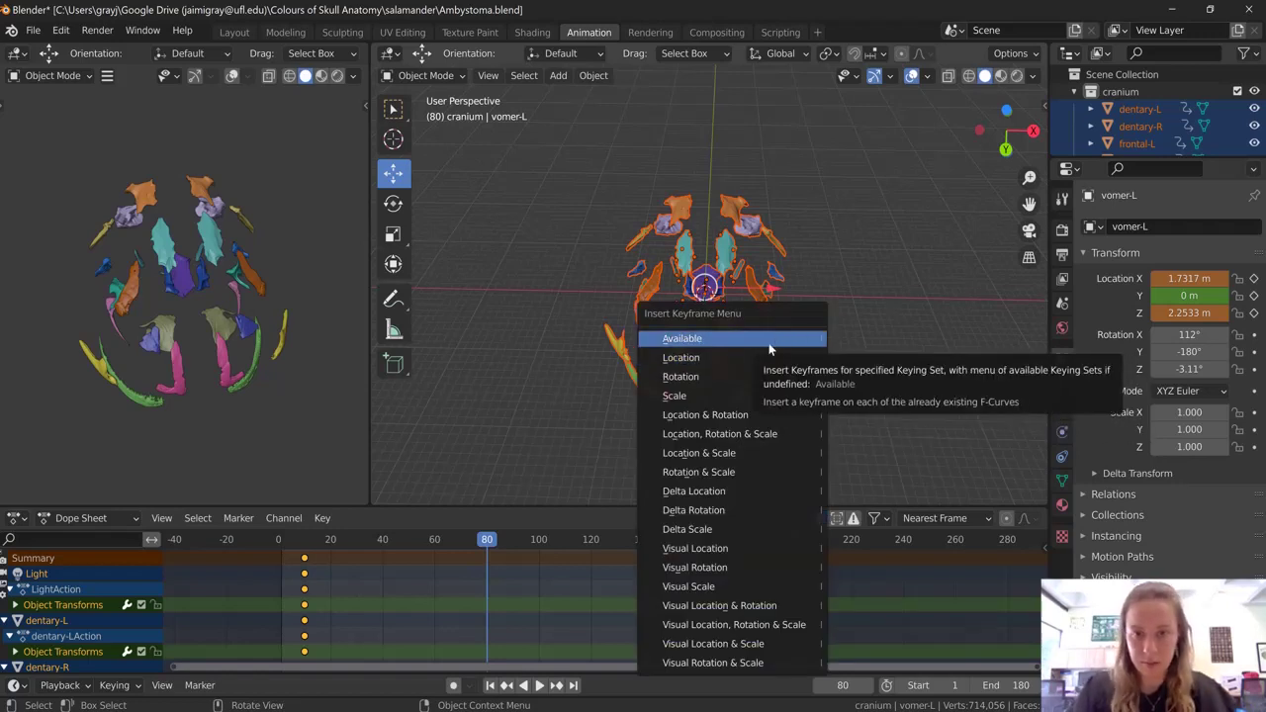
pyautogui.click(705, 360)
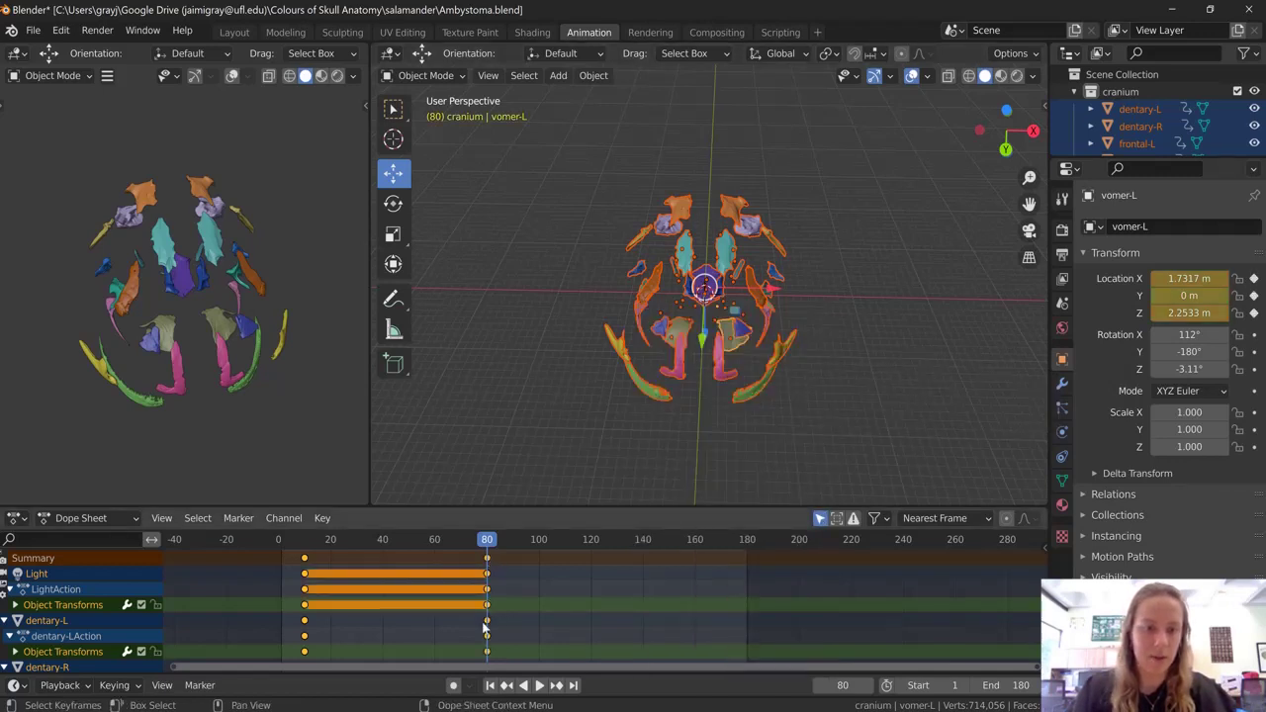
# Scrub and play the animation between frames 10 and 80 to check how the bones move apart
pyautogui.click(487, 559)
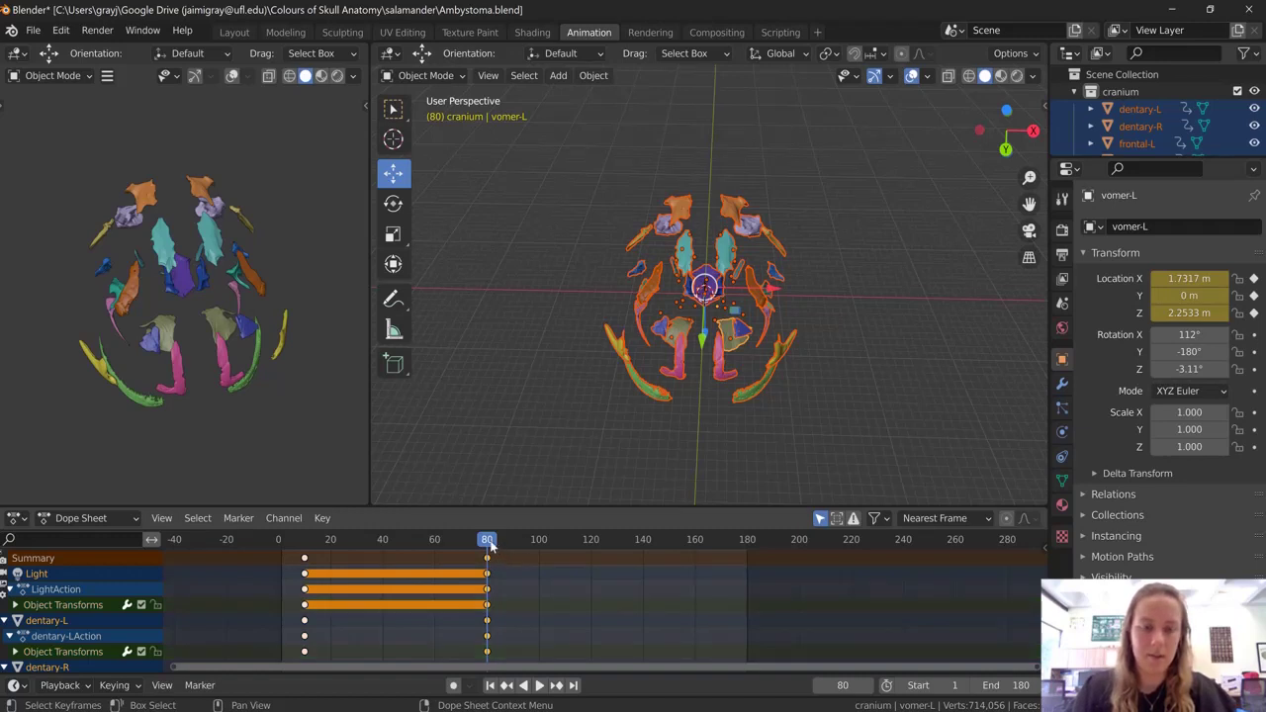
pyautogui.hotkey('shift', 'ctrl', 'space')
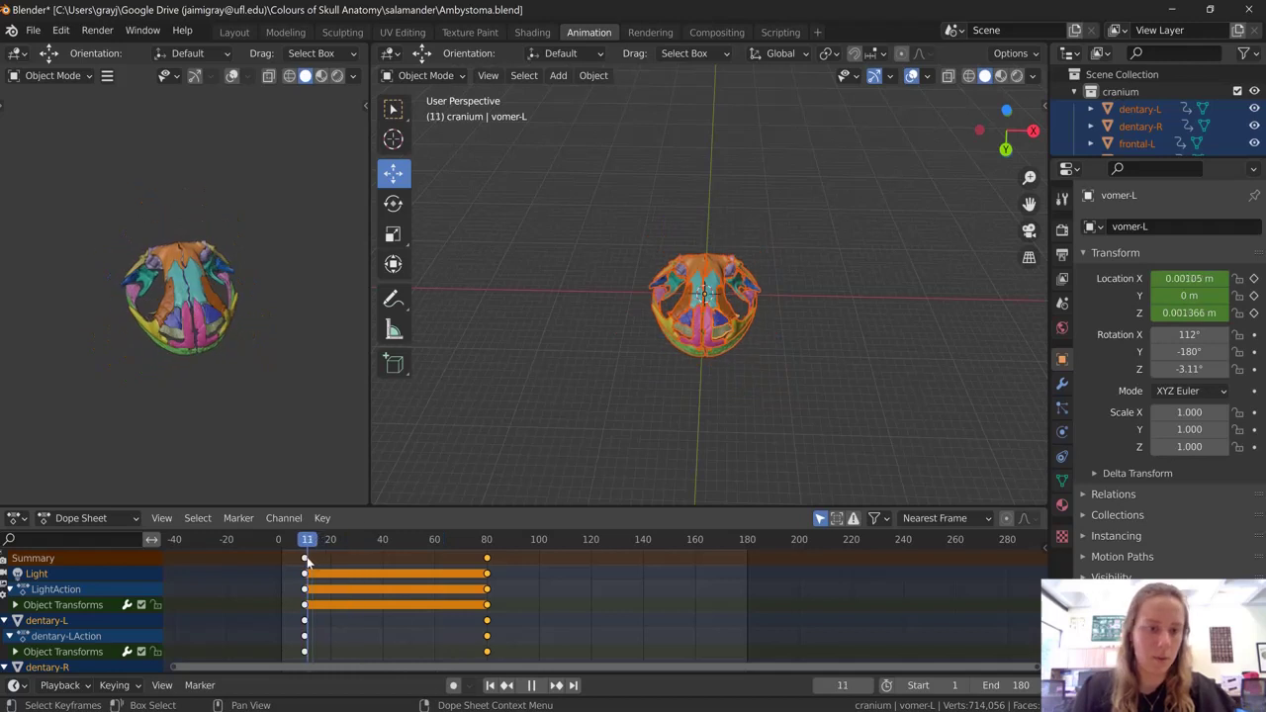
pyautogui.moveTo(307, 559); pyautogui.dragTo(489, 564)
pyautogui.press('space')
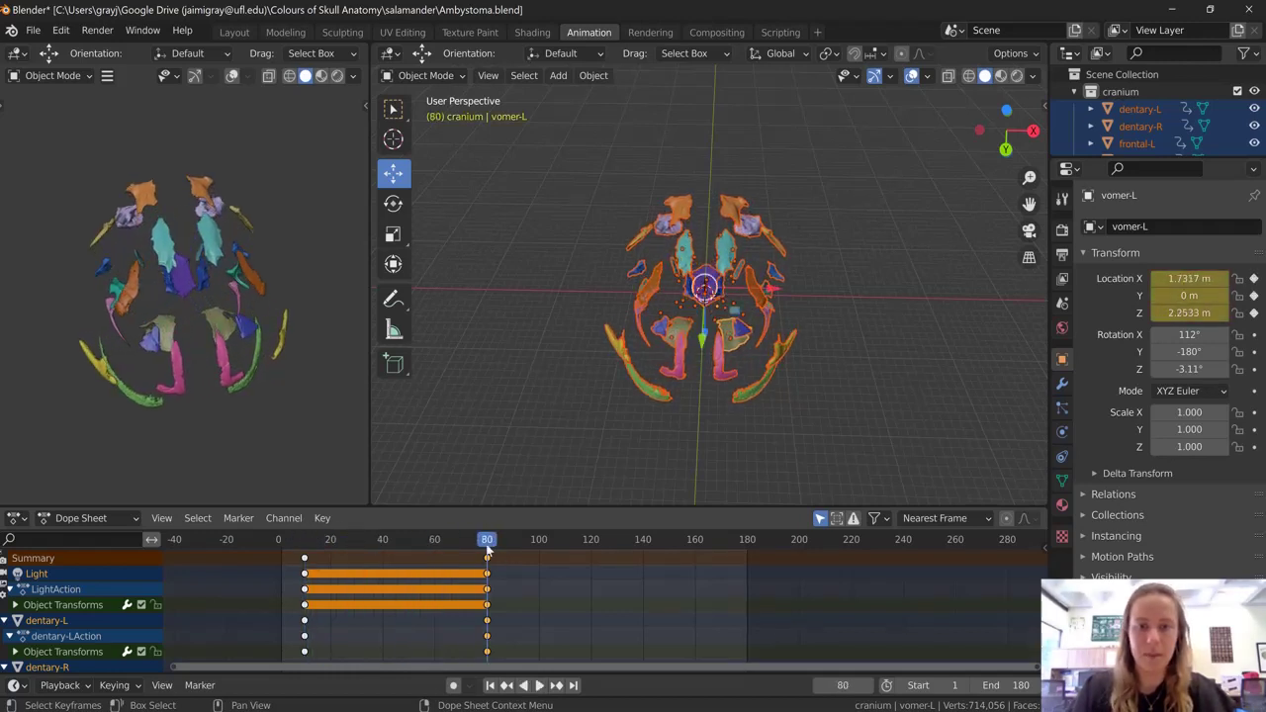
pyautogui.press('space')
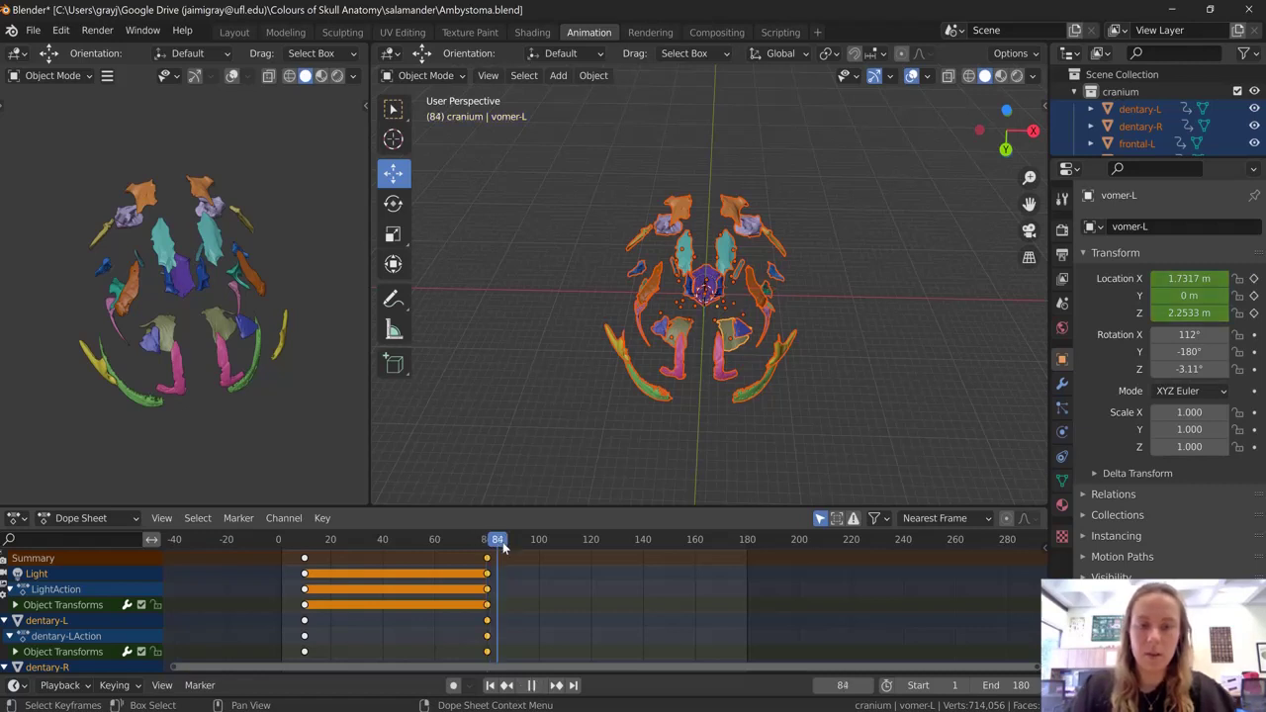
pyautogui.press('space')
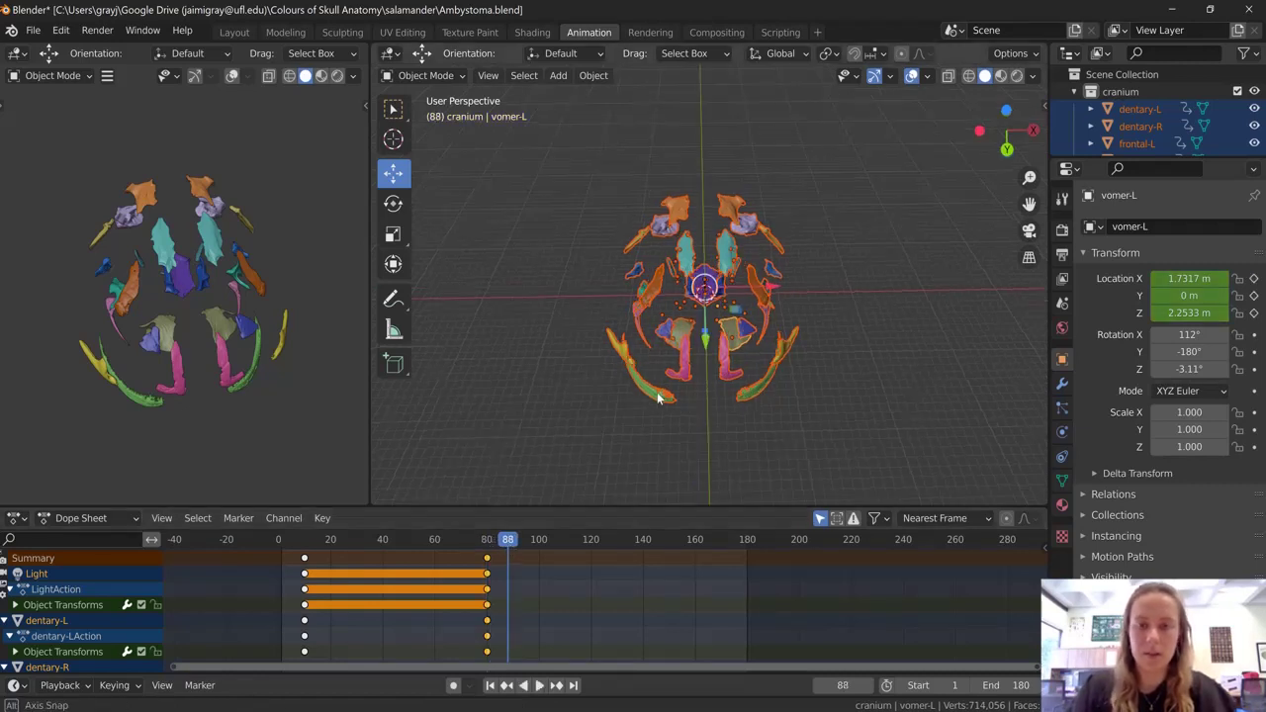
pyautogui.moveTo(599, 431); pyautogui.dragTo(748, 359, button='middle')
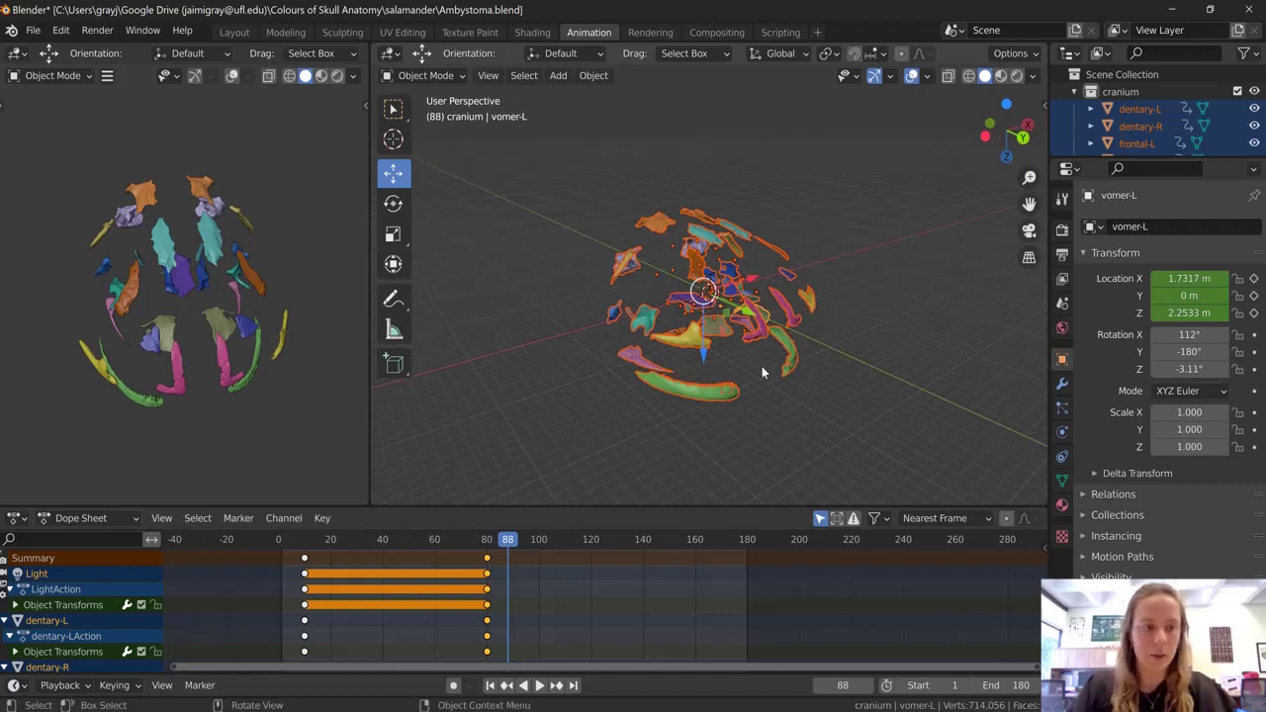
pyautogui.moveTo(842, 350); pyautogui.dragTo(795, 345, button='middle')
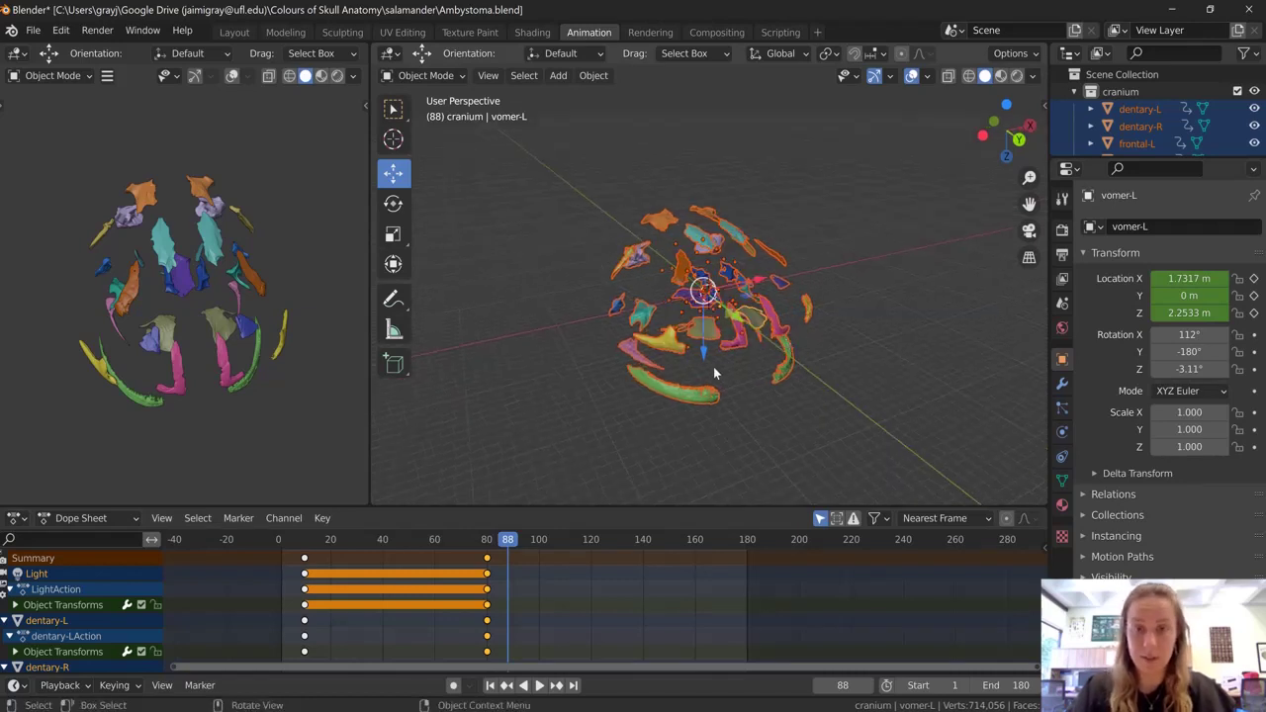
# Duplicate the frame 80 keyframes of all objects and place the copies at frame 100 to hold the exploded pose
pyautogui.rightClick(487, 562)
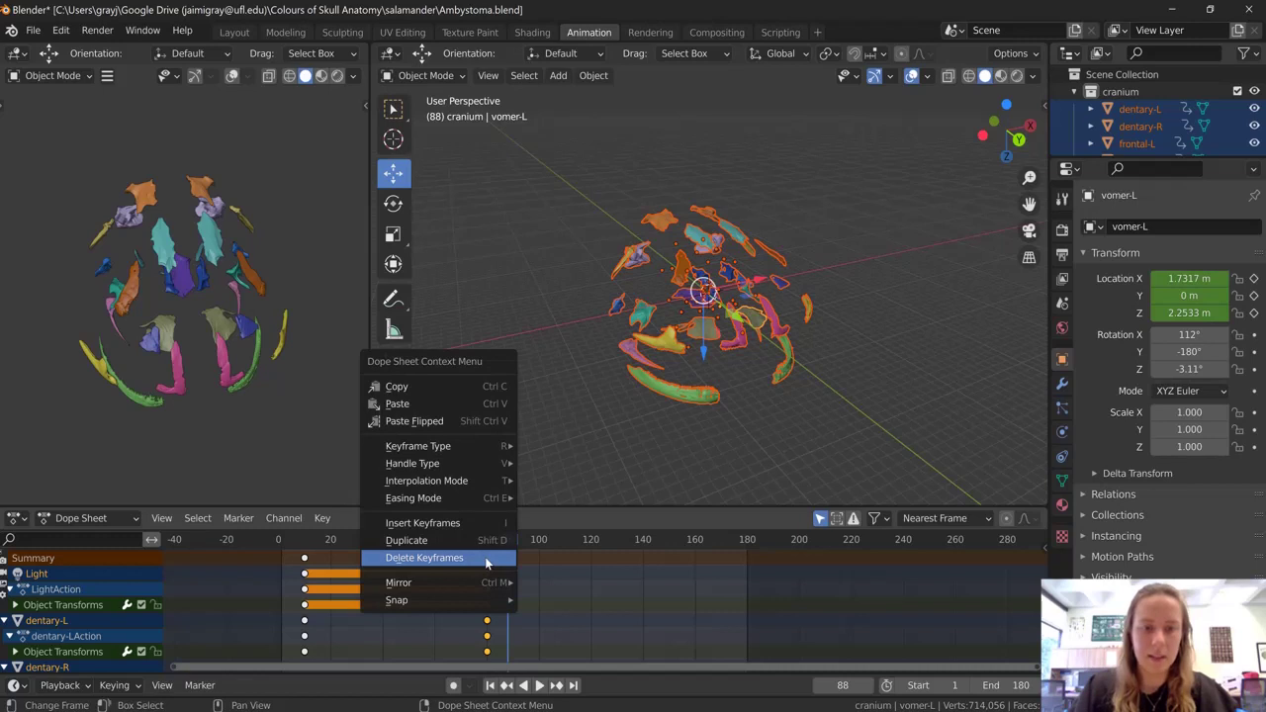
pyautogui.click(497, 549)
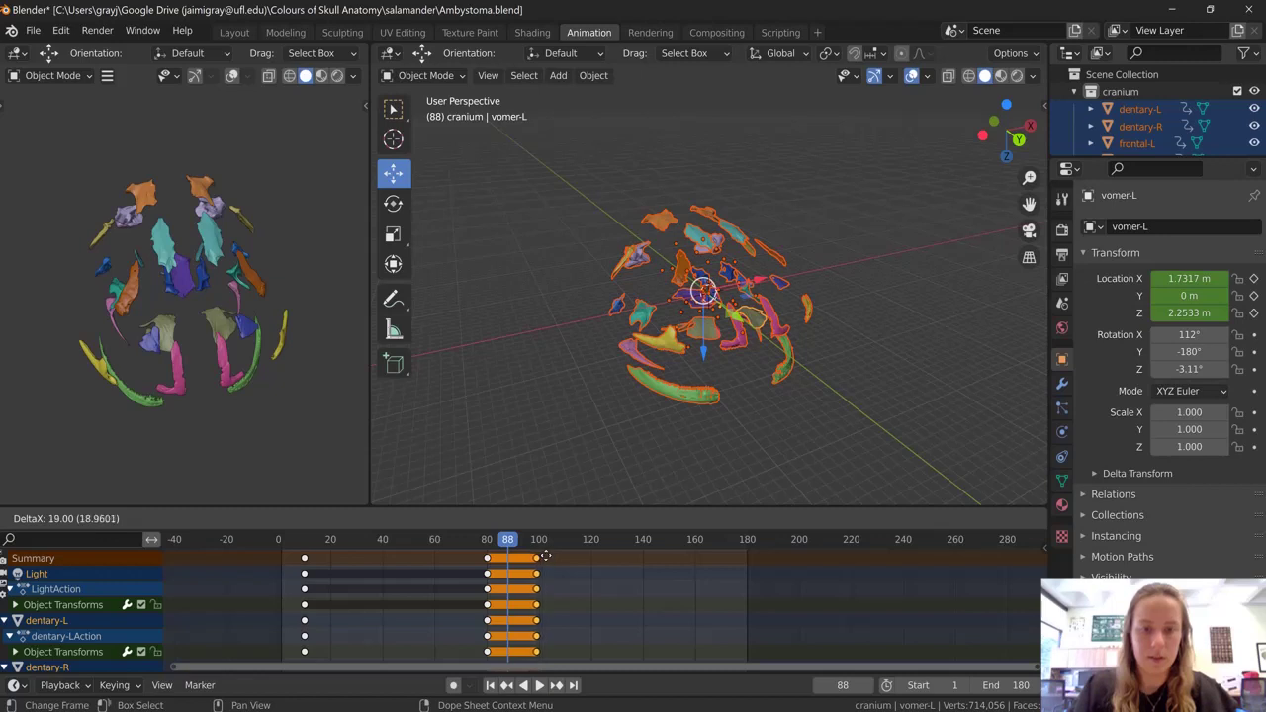
pyautogui.click(549, 558)
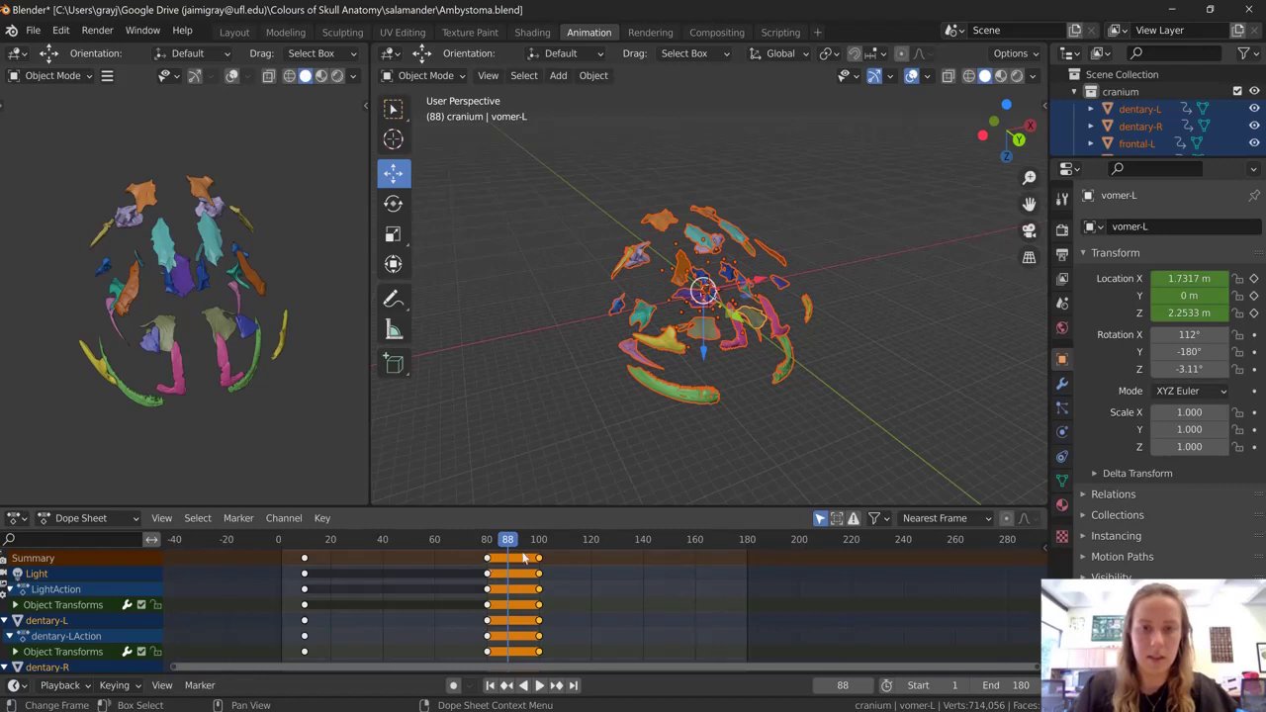
# Duplicate the assembled-pose keyframes at frame 10 and place the copies at frame 170
pyautogui.moveTo(750, 372); pyautogui.dragTo(723, 376, button='middle')
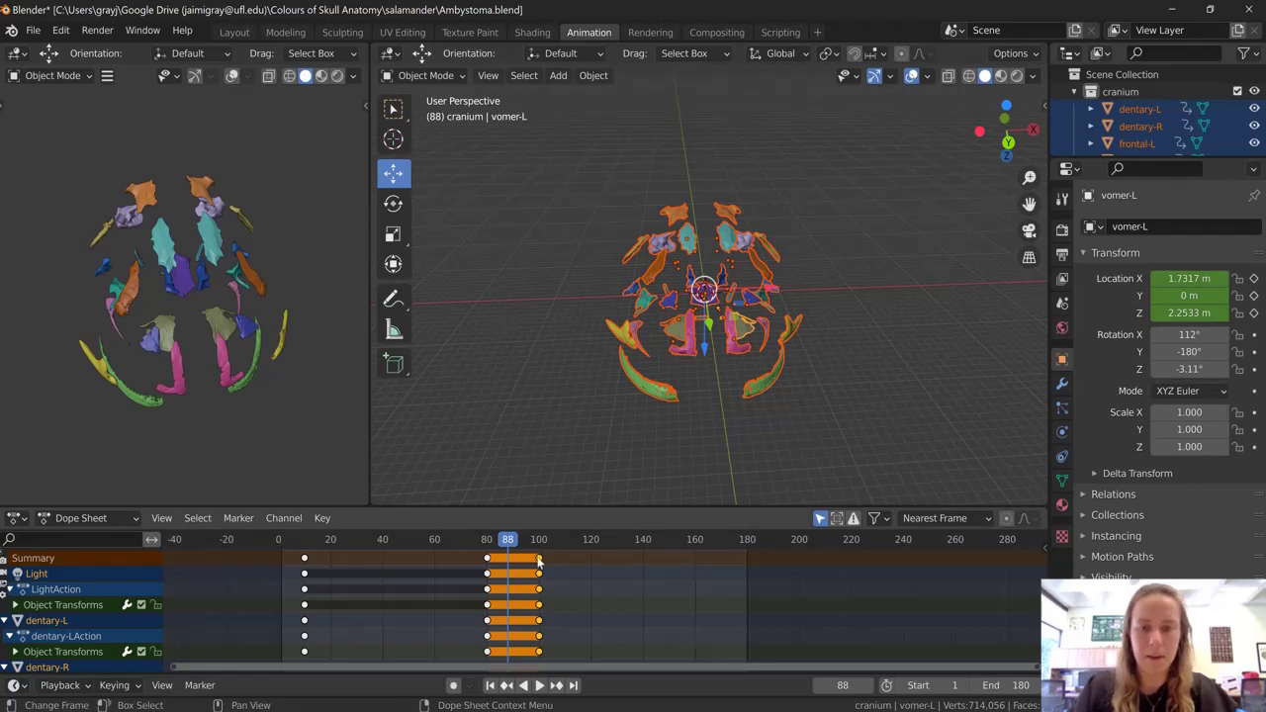
pyautogui.moveTo(714, 392); pyautogui.dragTo(715, 411, button='middle')
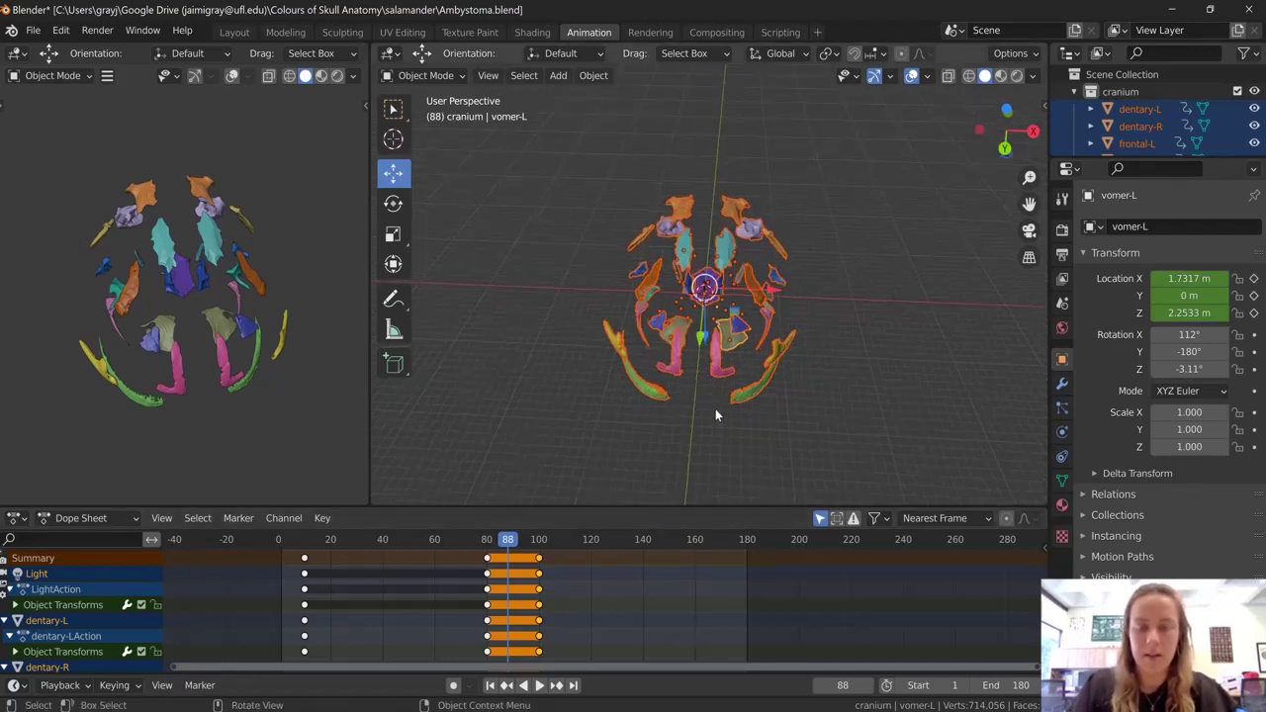
pyautogui.moveTo(898, 265); pyautogui.dragTo(750, 387, button='middle')
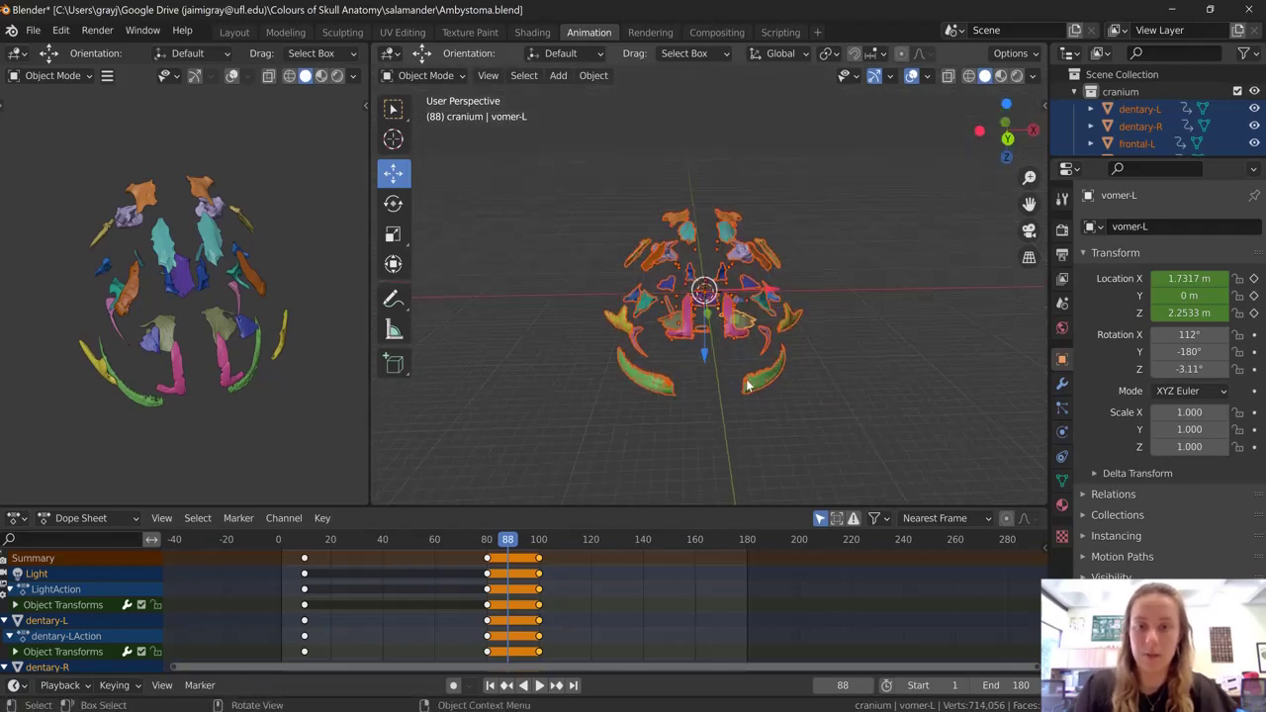
pyautogui.click(305, 561)
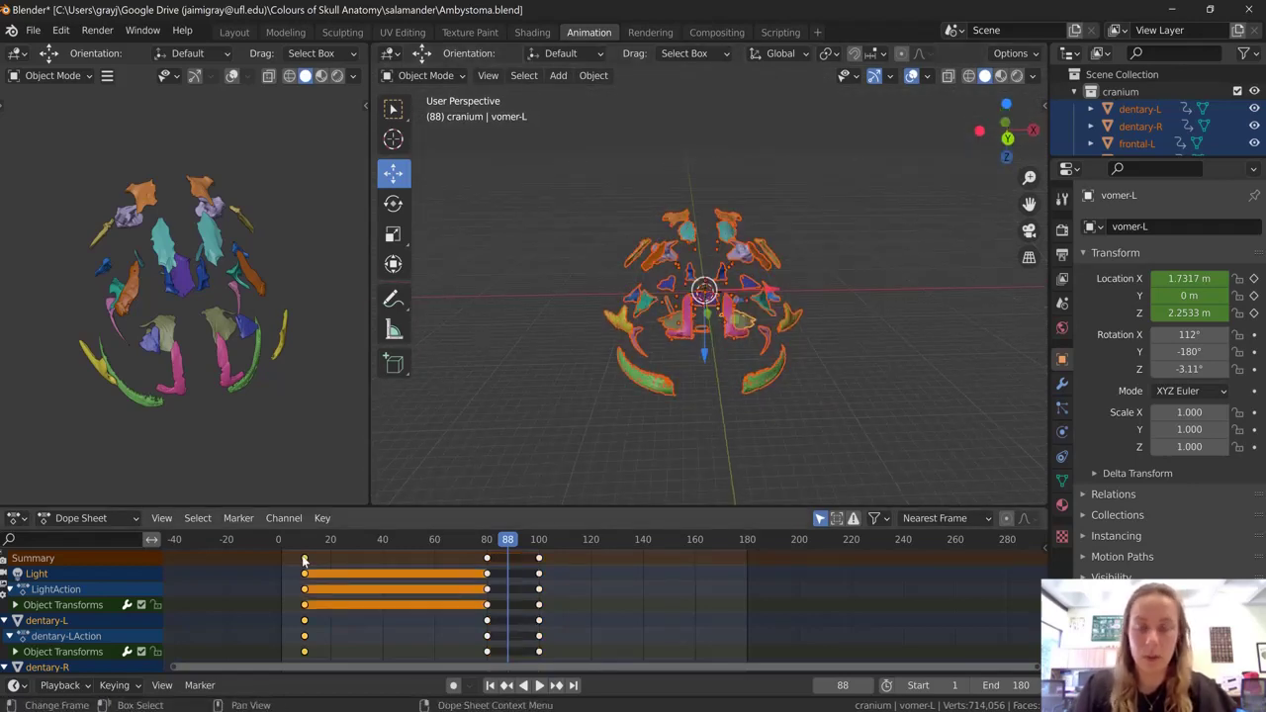
pyautogui.rightClick(305, 561)
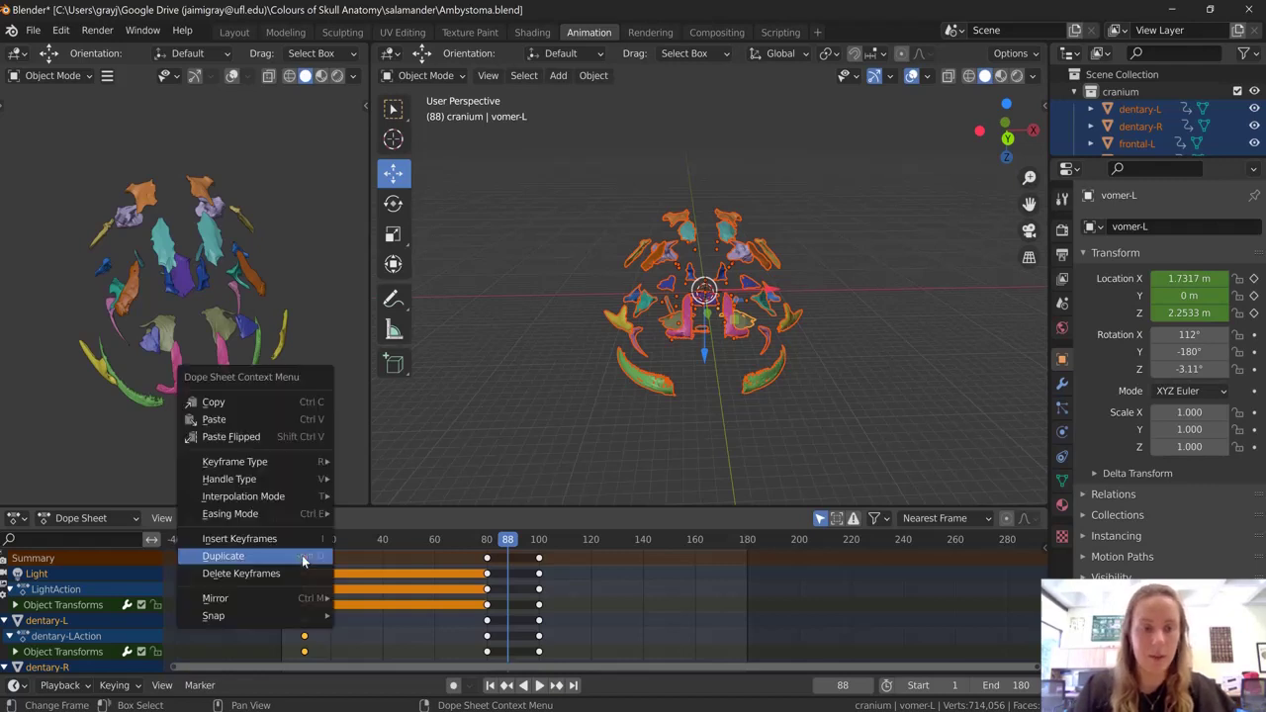
pyautogui.click(303, 558)
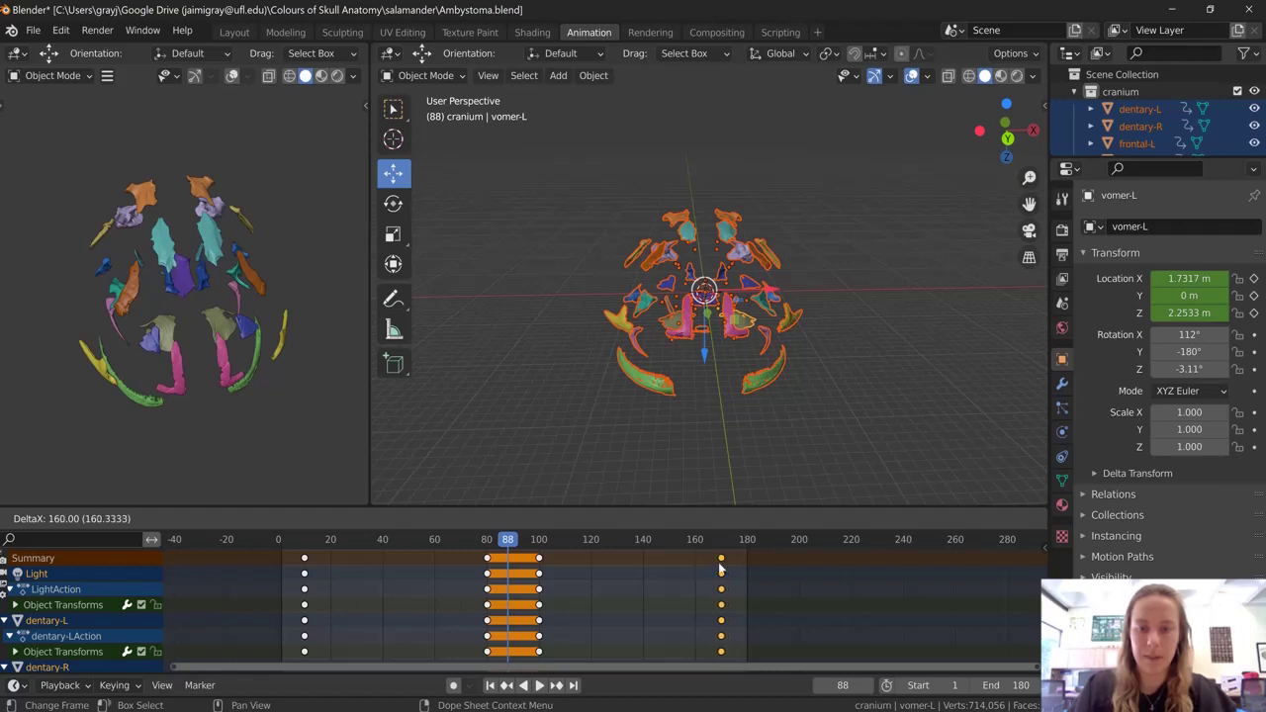
pyautogui.click(720, 567)
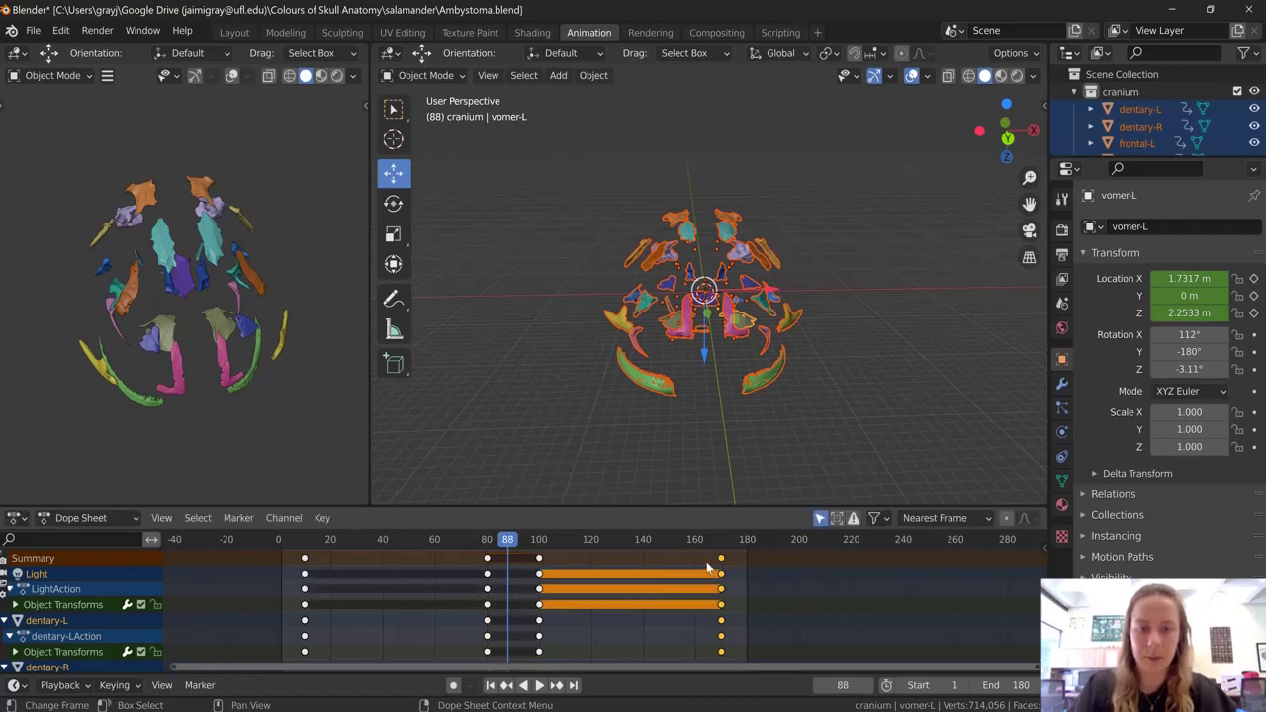
# Scrub to frame 171 and play the animation from frame 6 to check the skull exploding and reassembling
pyautogui.press('space')
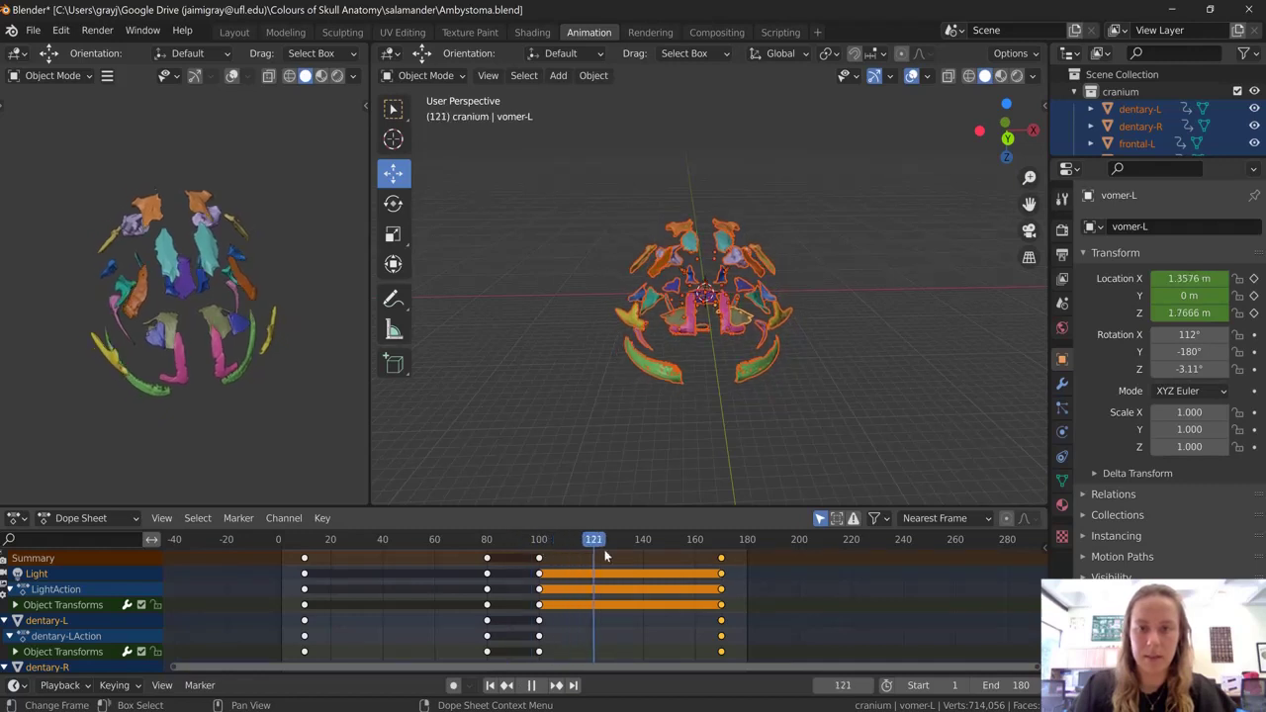
pyautogui.moveTo(607, 557); pyautogui.dragTo(723, 570)
pyautogui.press('space')
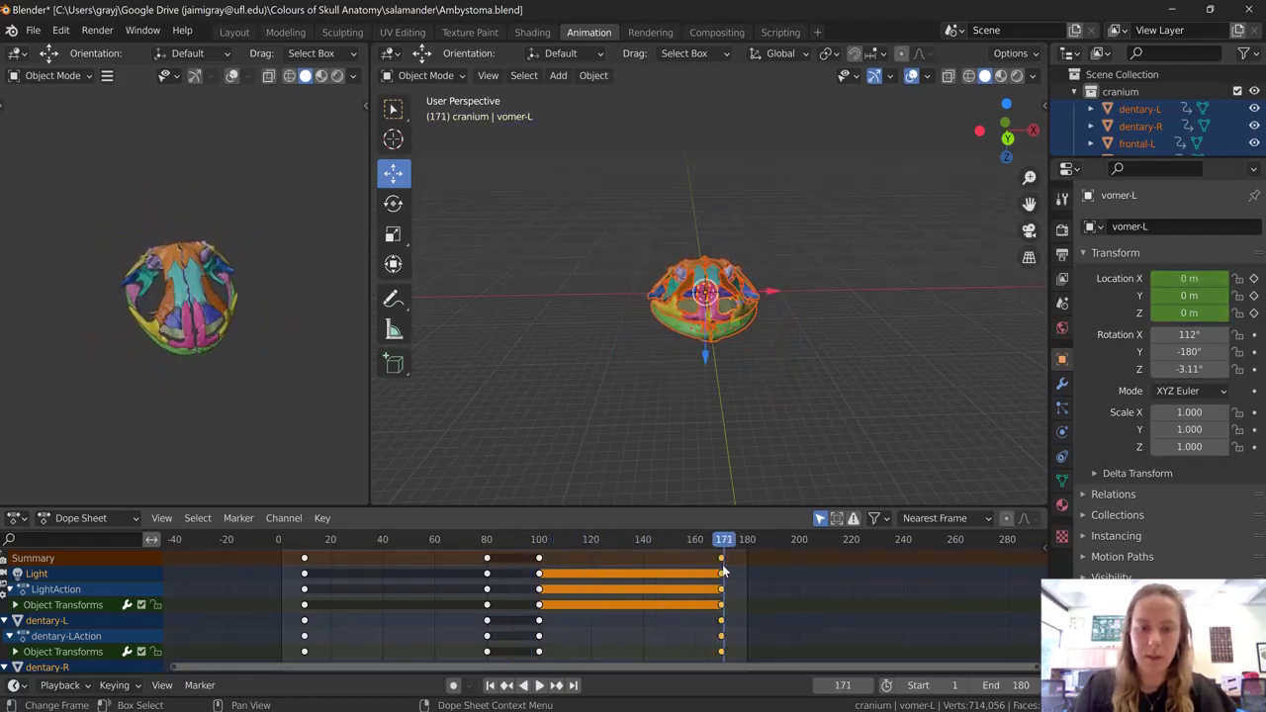
pyautogui.click(294, 539)
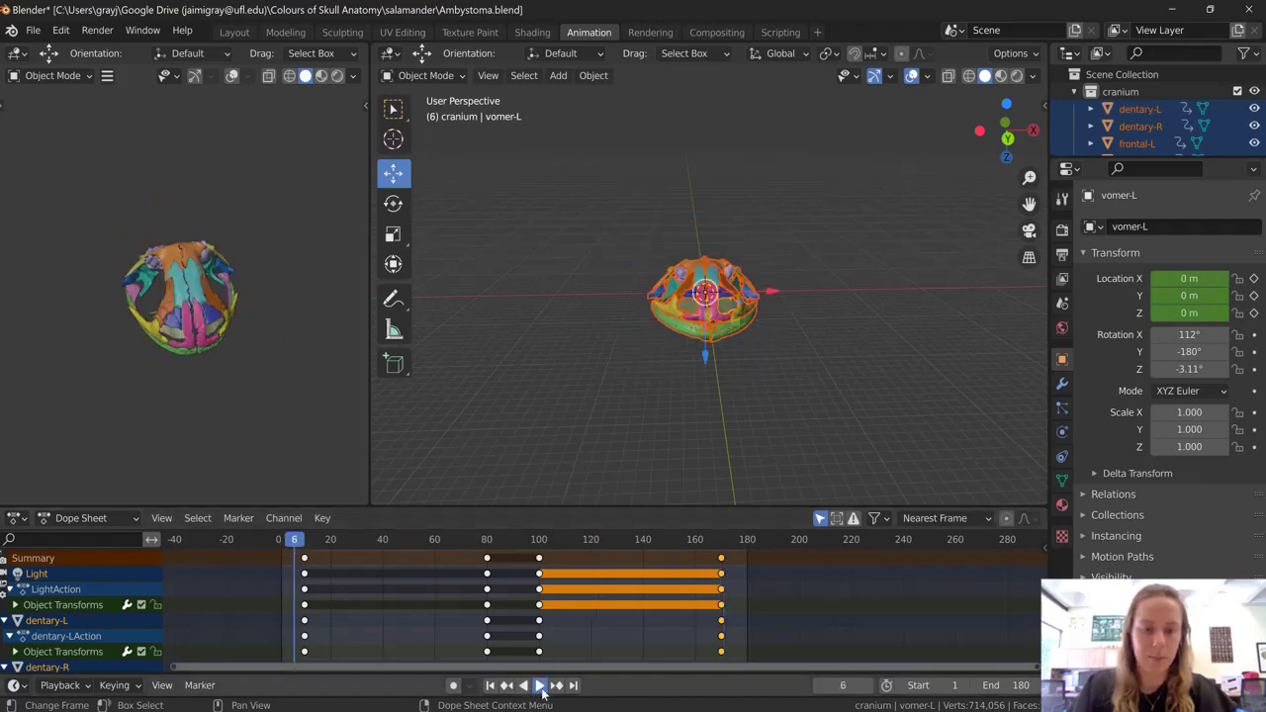
pyautogui.click(539, 685)
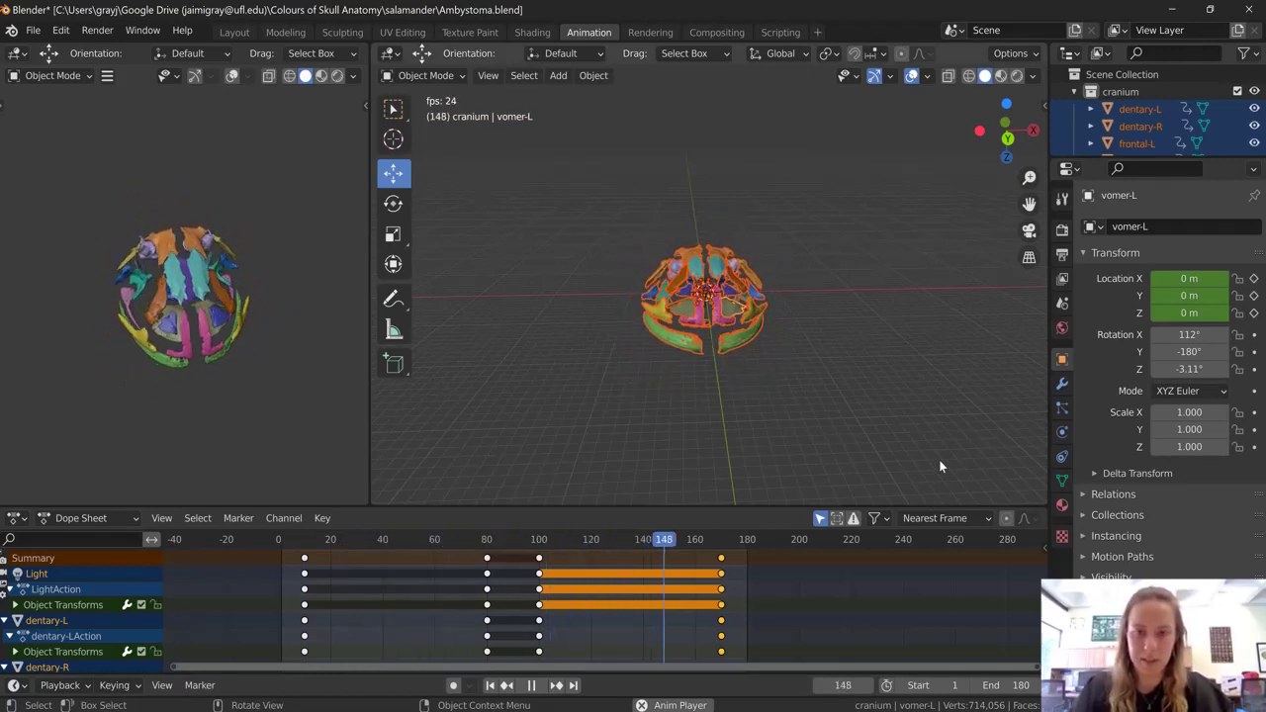
pyautogui.click(532, 685)
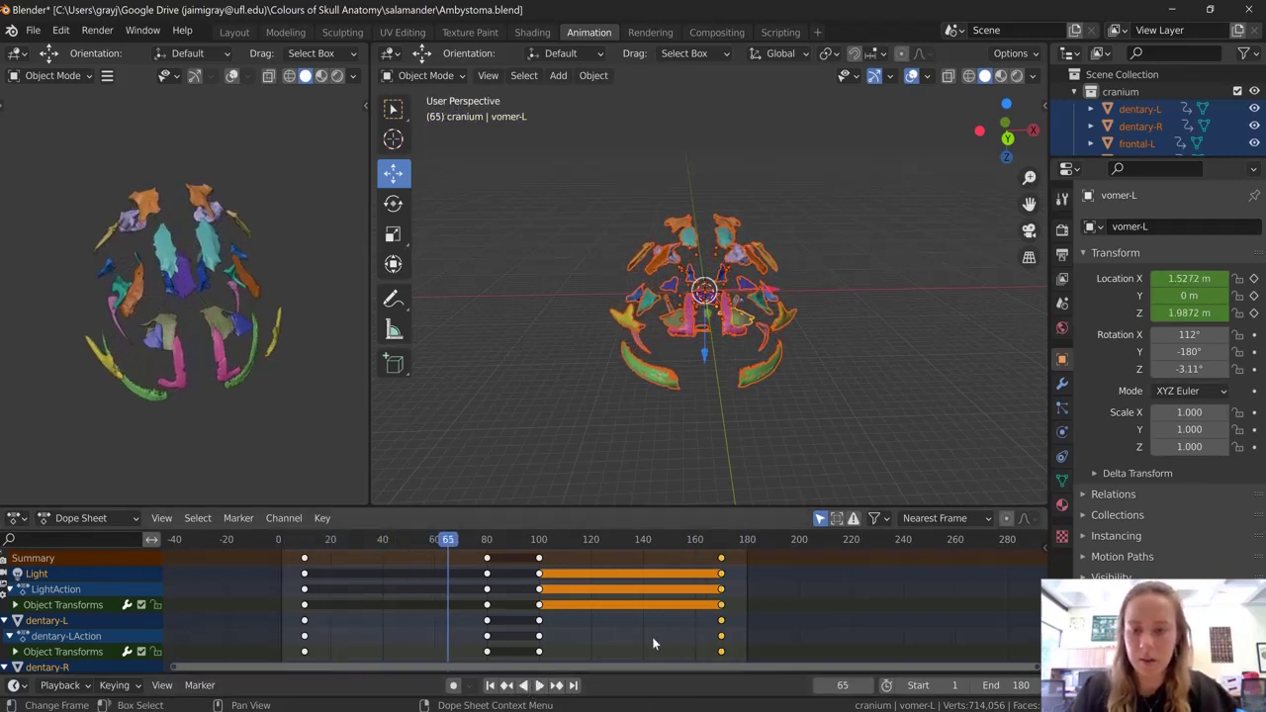
# Set the animation's end frame to 220
pyautogui.click(1017, 685)
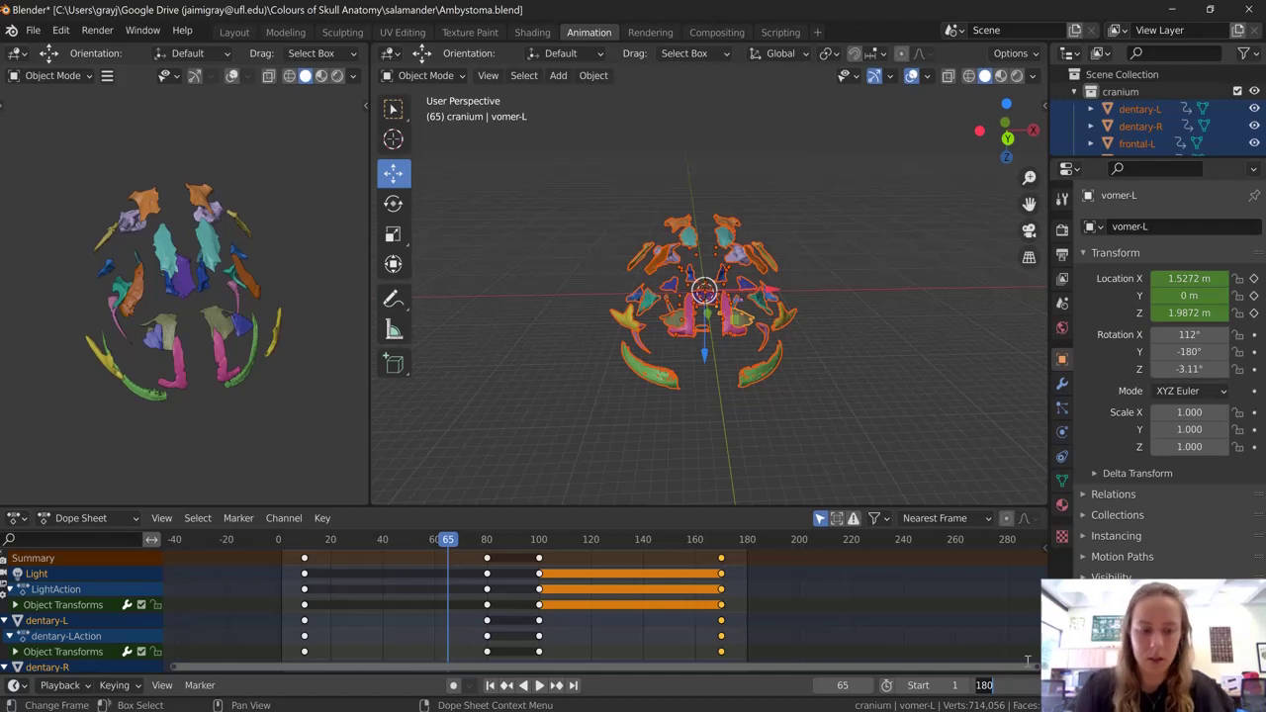
pyautogui.write('220')
pyautogui.press('Return')
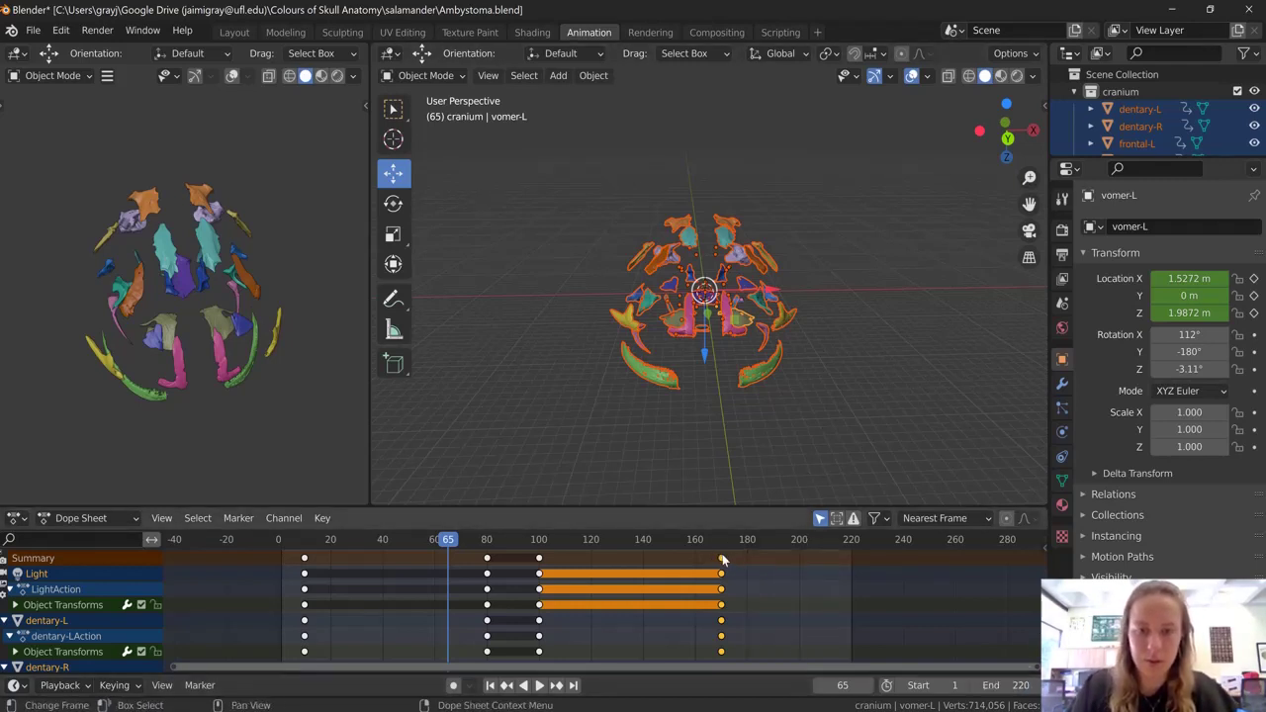
# Retime all objects' keyframes so the assembled pose starts at frame 20, the exploded pose holds from 90 to about 129, and reassembly ends at 200
pyautogui.moveTo(722, 561); pyautogui.dragTo(799, 562)
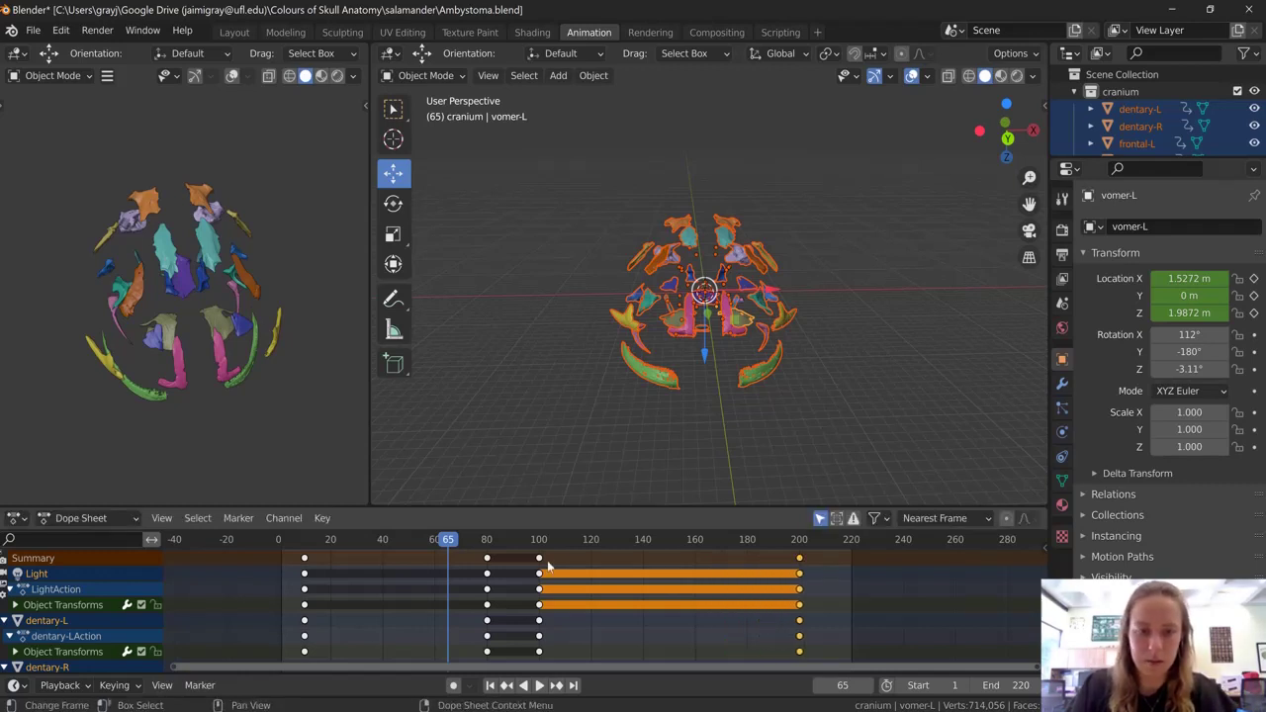
pyautogui.moveTo(539, 562); pyautogui.dragTo(594, 559)
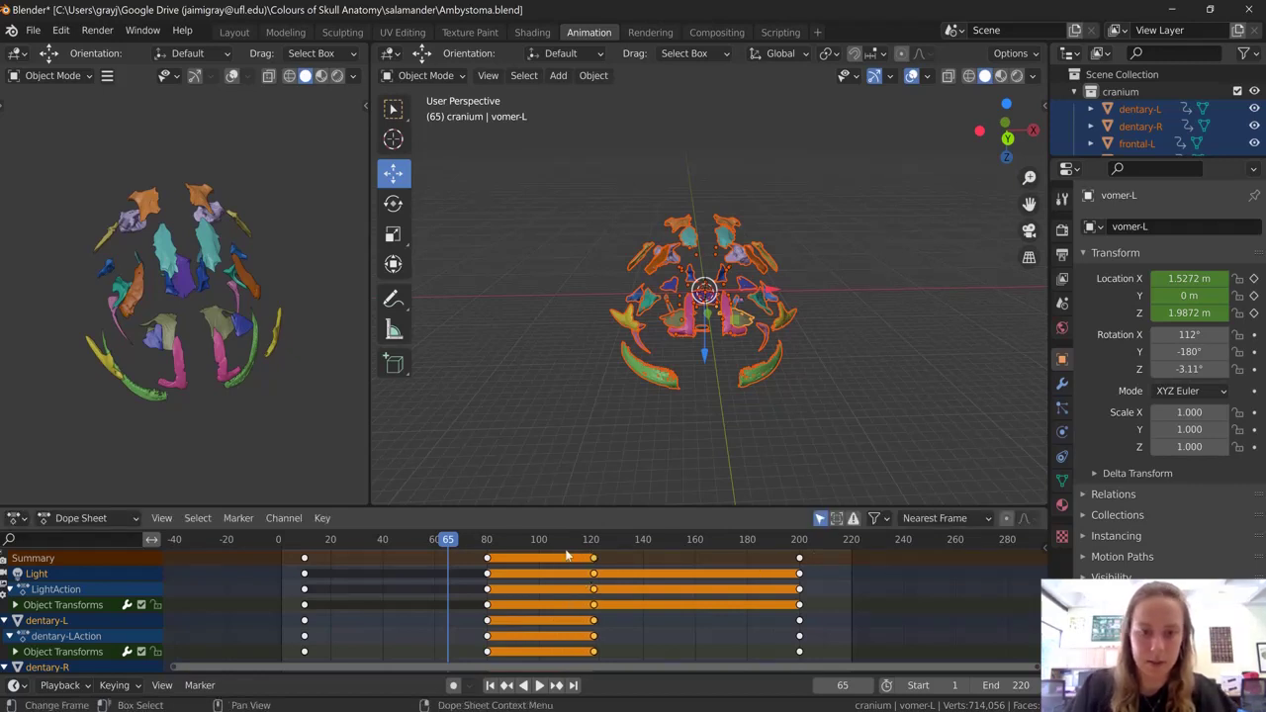
pyautogui.moveTo(488, 559); pyautogui.dragTo(516, 560)
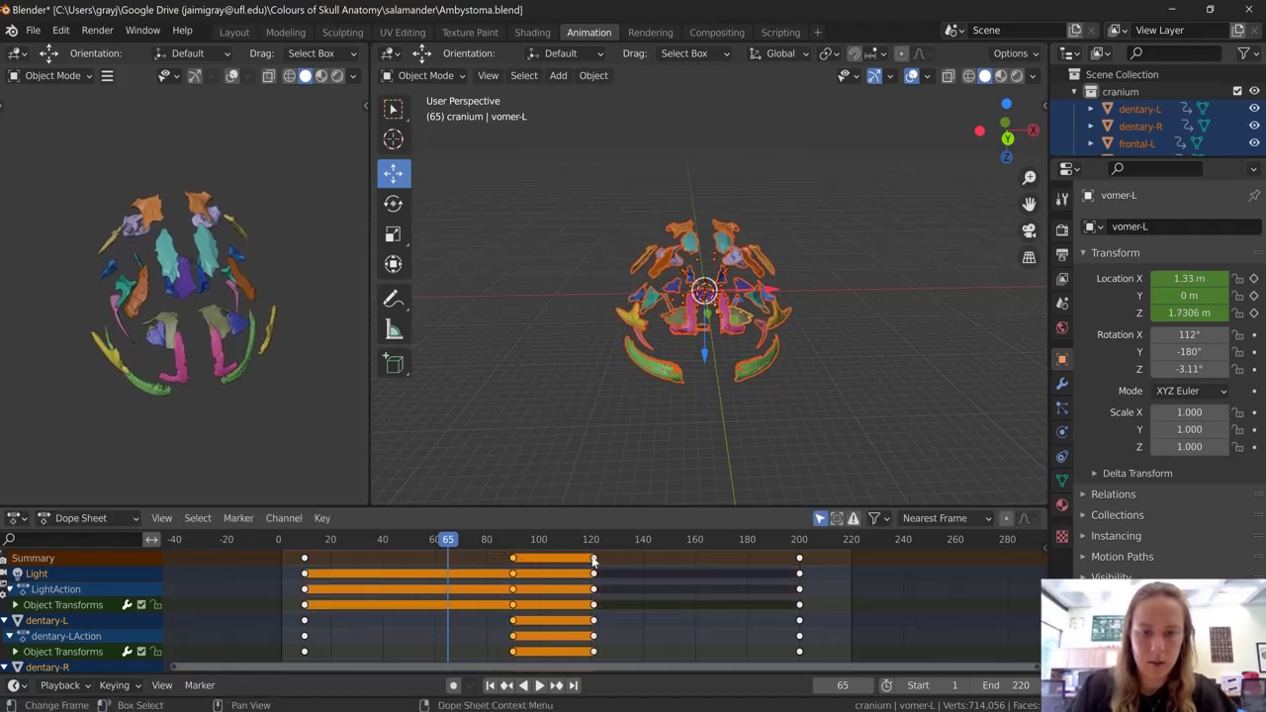
pyautogui.moveTo(606, 557); pyautogui.dragTo(626, 557)
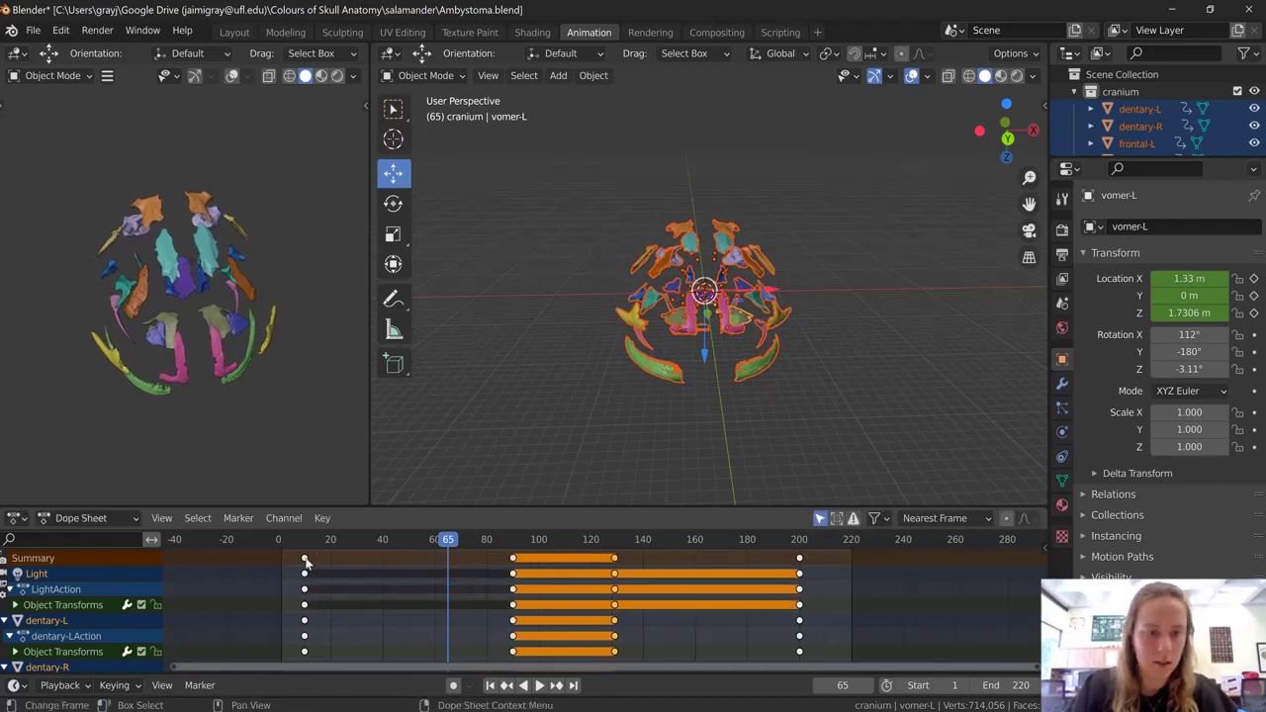
pyautogui.moveTo(316, 559); pyautogui.dragTo(331, 559)
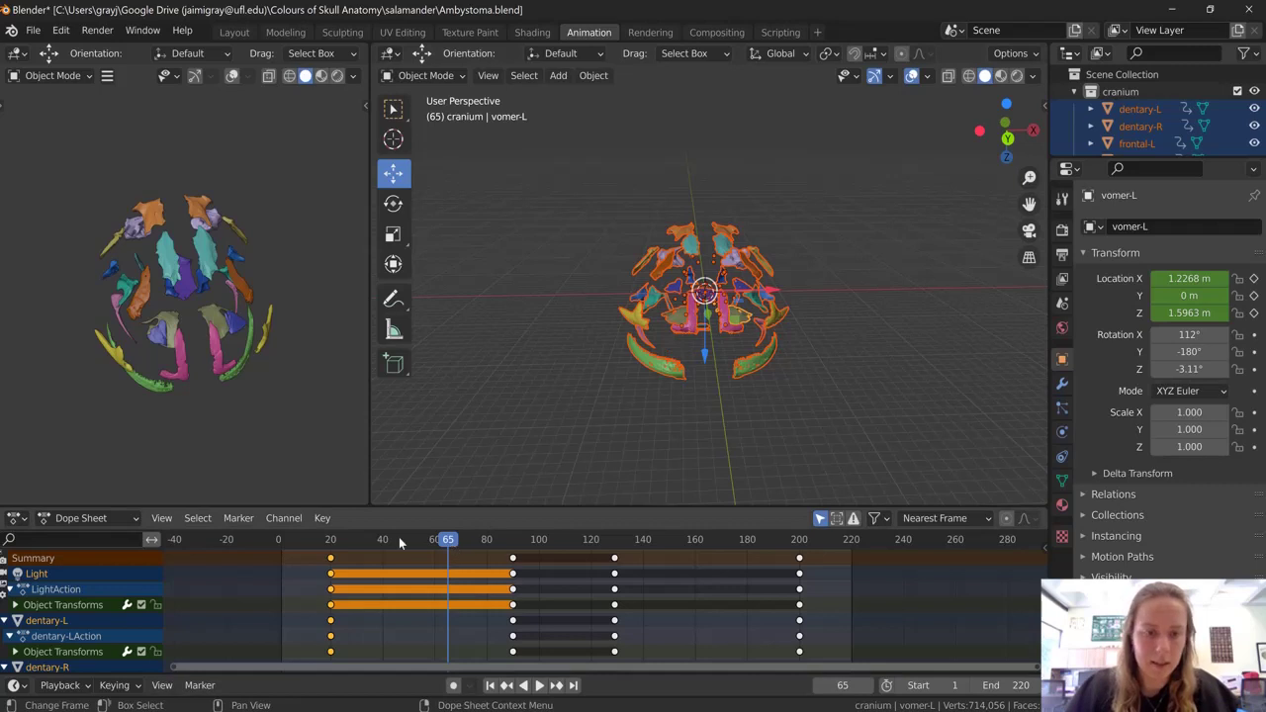
# Play the retimed animation from the start and orbit the skull to check its explosion, hold and reassembly
pyautogui.hotkey('shift', 'Left')
pyautogui.press('space')
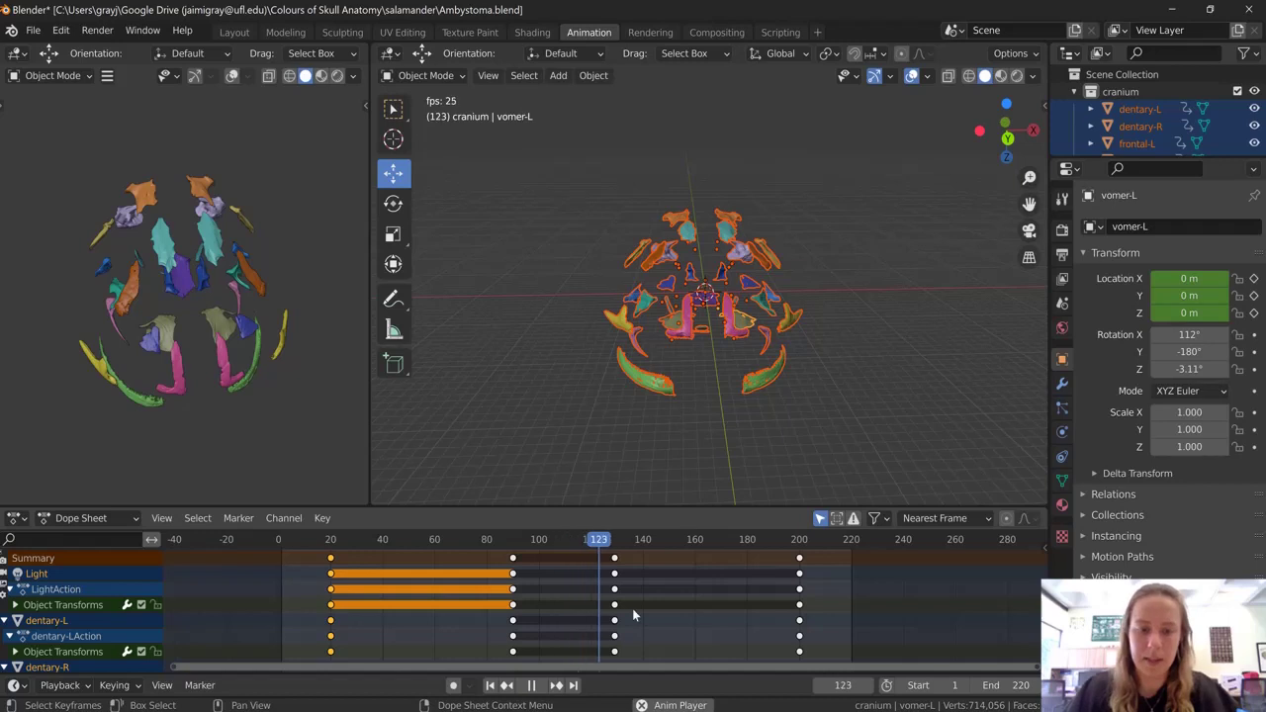
pyautogui.press('space')
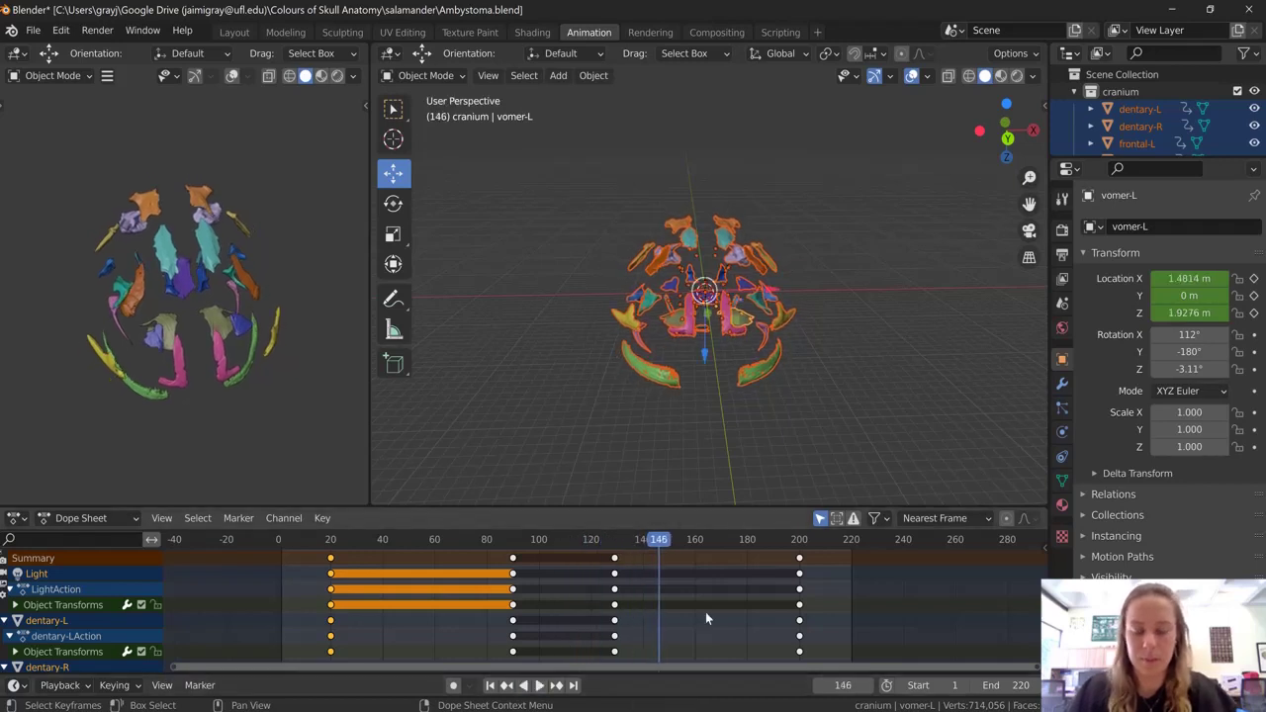
pyautogui.press('space')
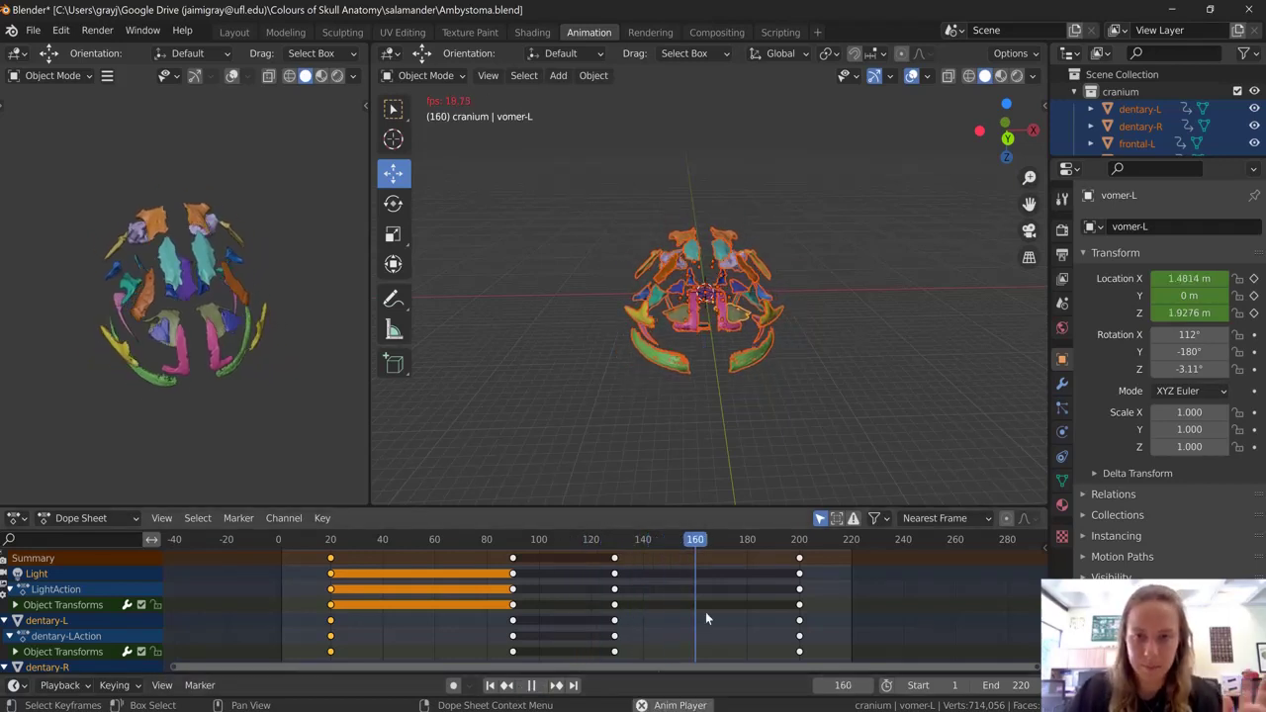
pyautogui.press('space')
pyautogui.press('space')
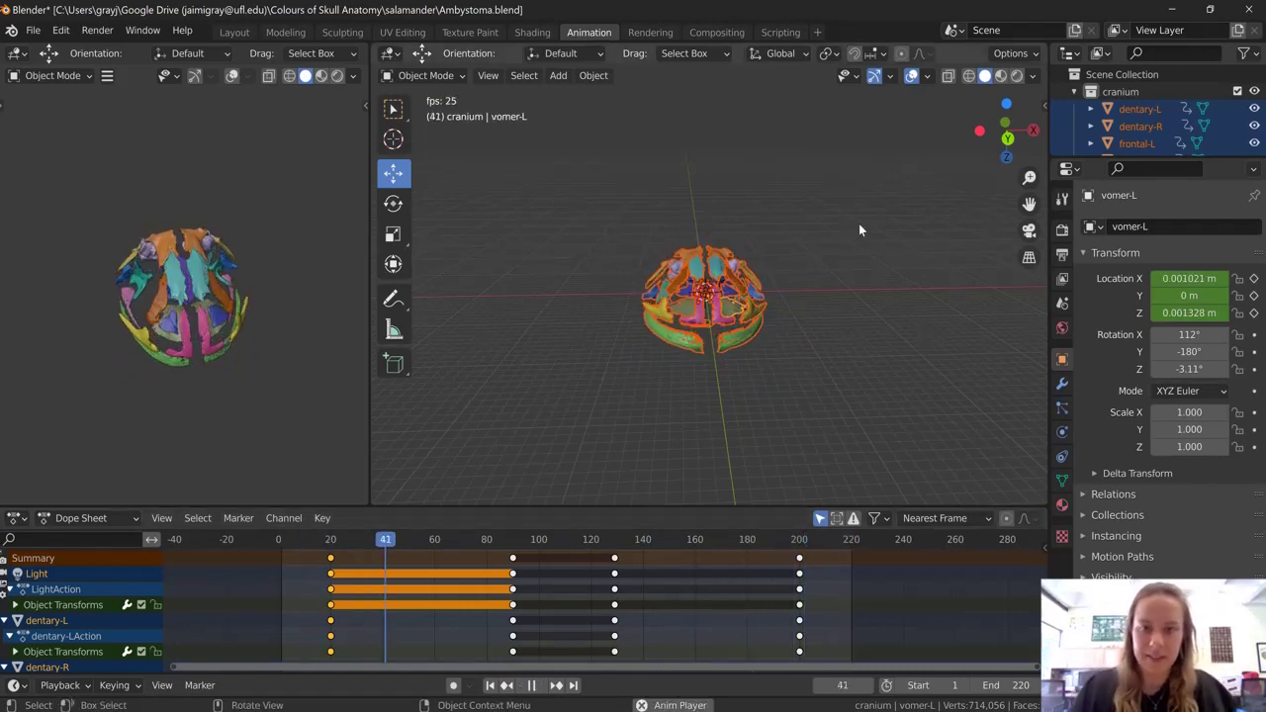
pyautogui.moveTo(693, 342); pyautogui.dragTo(743, 359, button='middle')
pyautogui.moveTo(602, 348); pyautogui.dragTo(701, 356, button='middle')
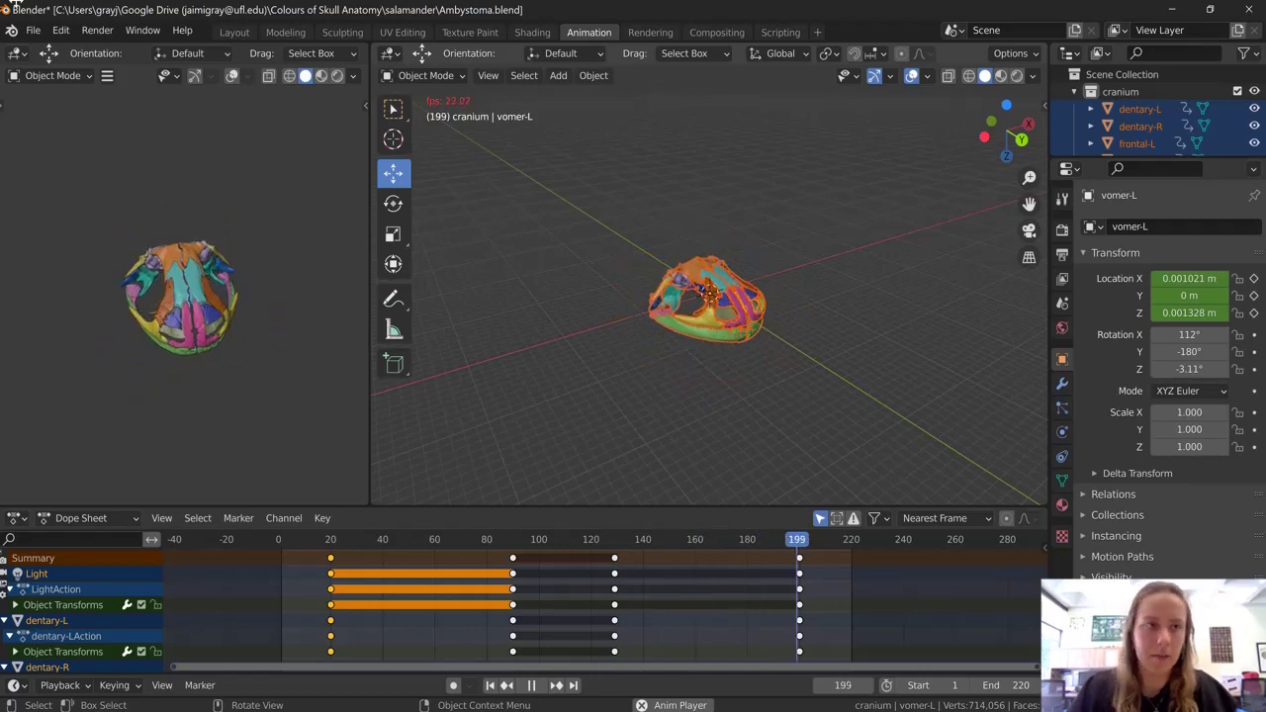
# Save the Ambystoma.blend file and view the looping explosion animation from several angles
pyautogui.click(36, 32)
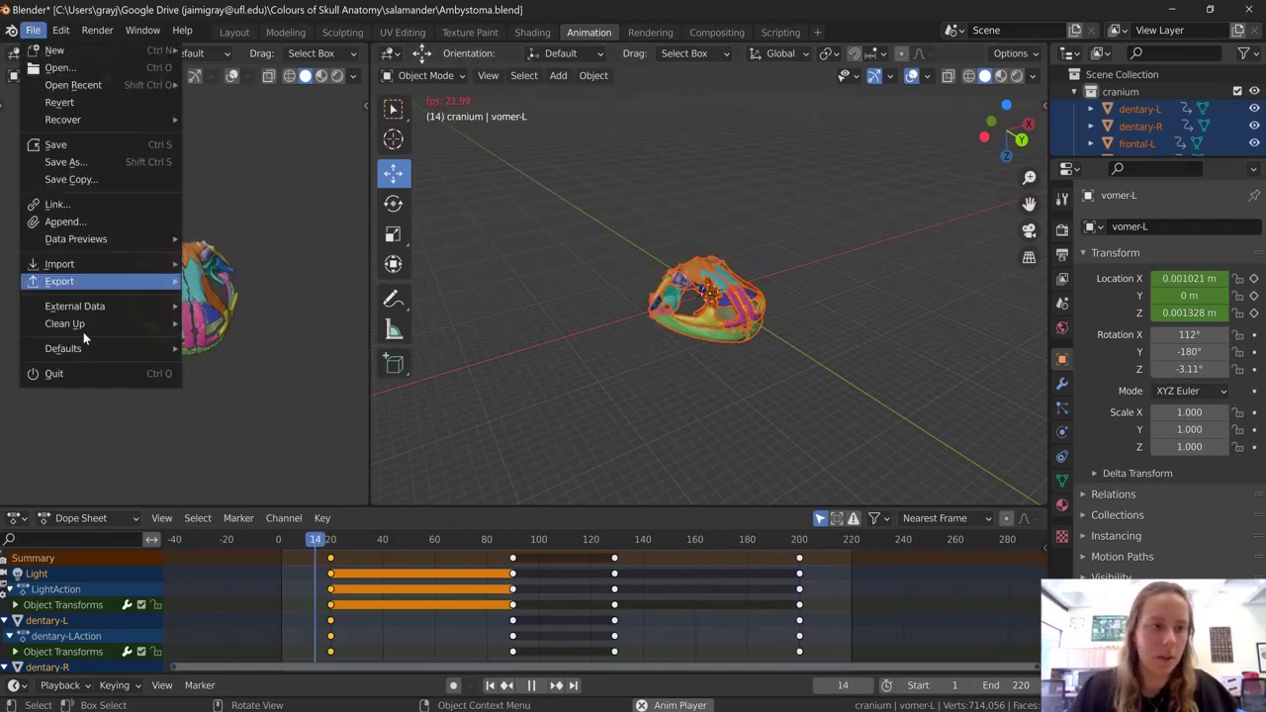
pyautogui.click(89, 145)
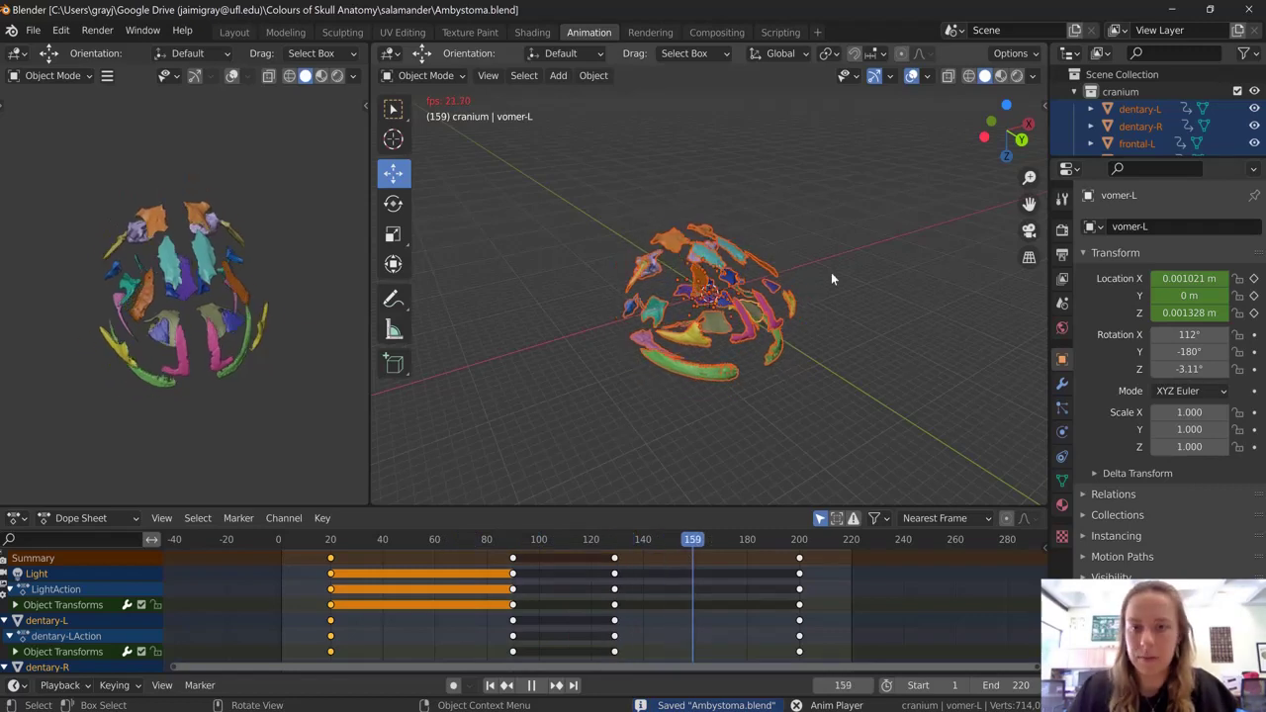
pyautogui.moveTo(832, 272); pyautogui.dragTo(523, 39, button='middle')
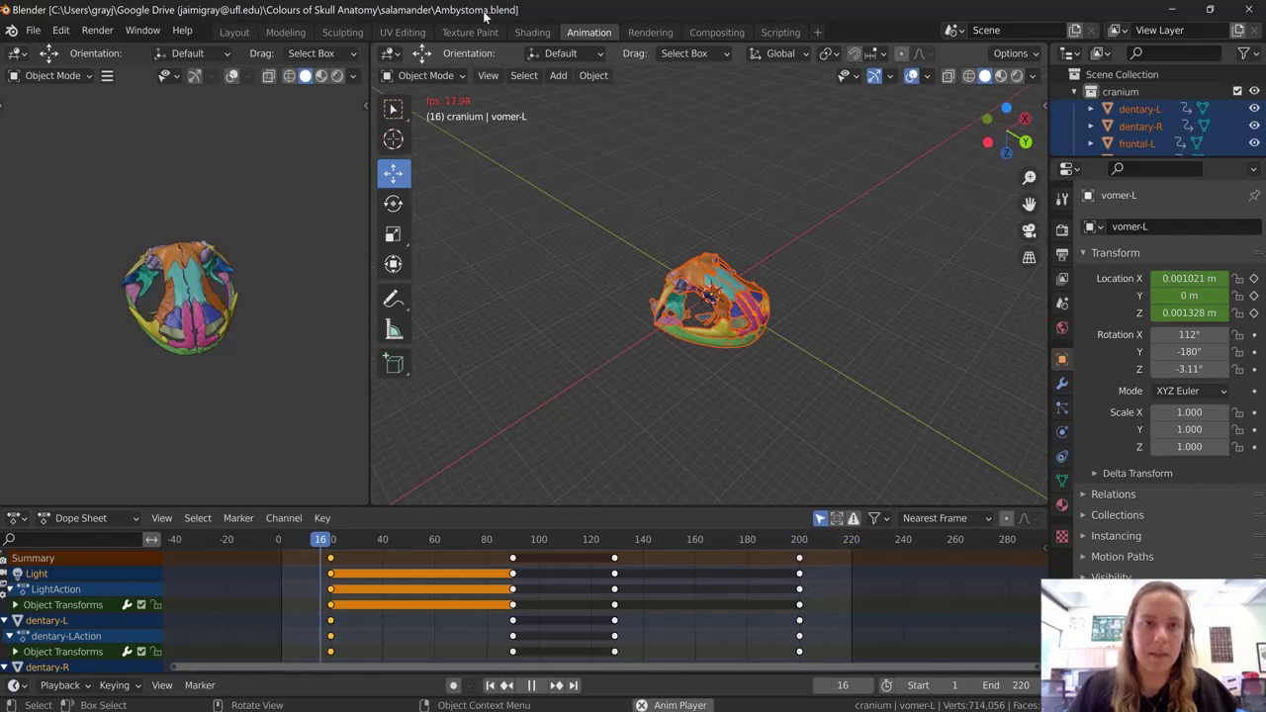
pyautogui.moveTo(803, 302); pyautogui.dragTo(824, 299, button='middle')
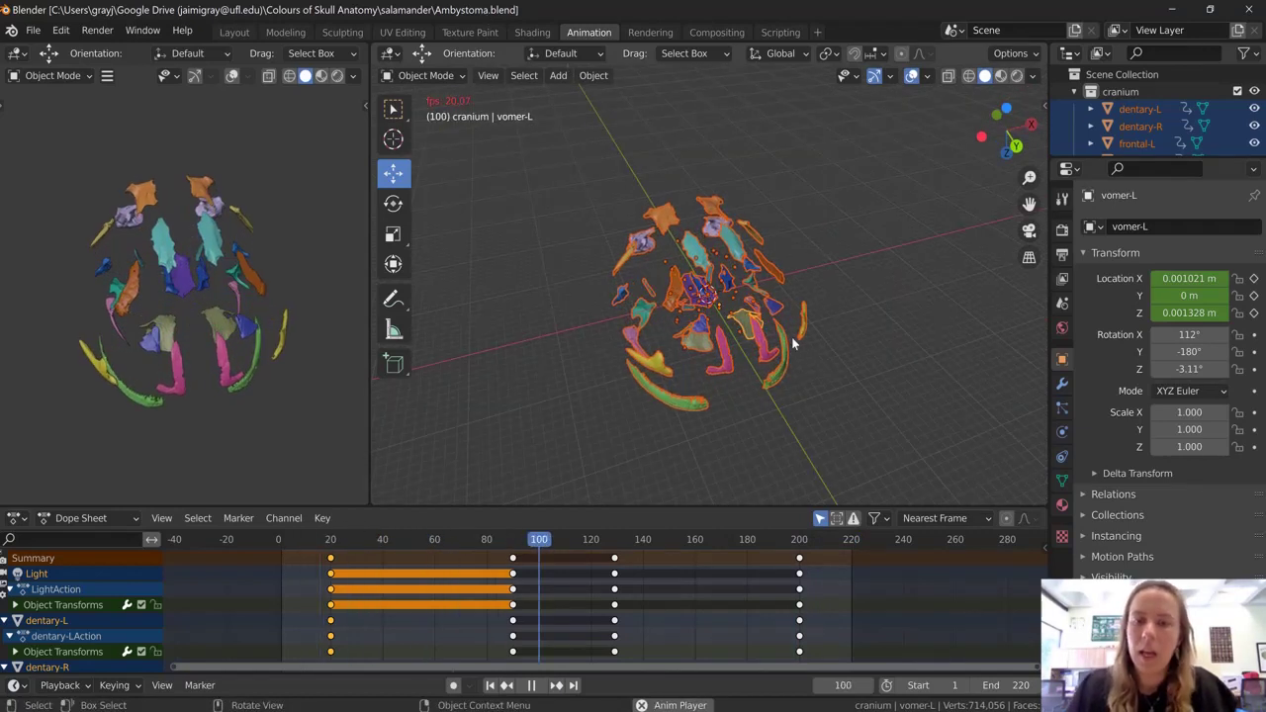
pyautogui.moveTo(814, 345); pyautogui.dragTo(733, 337, button='middle')
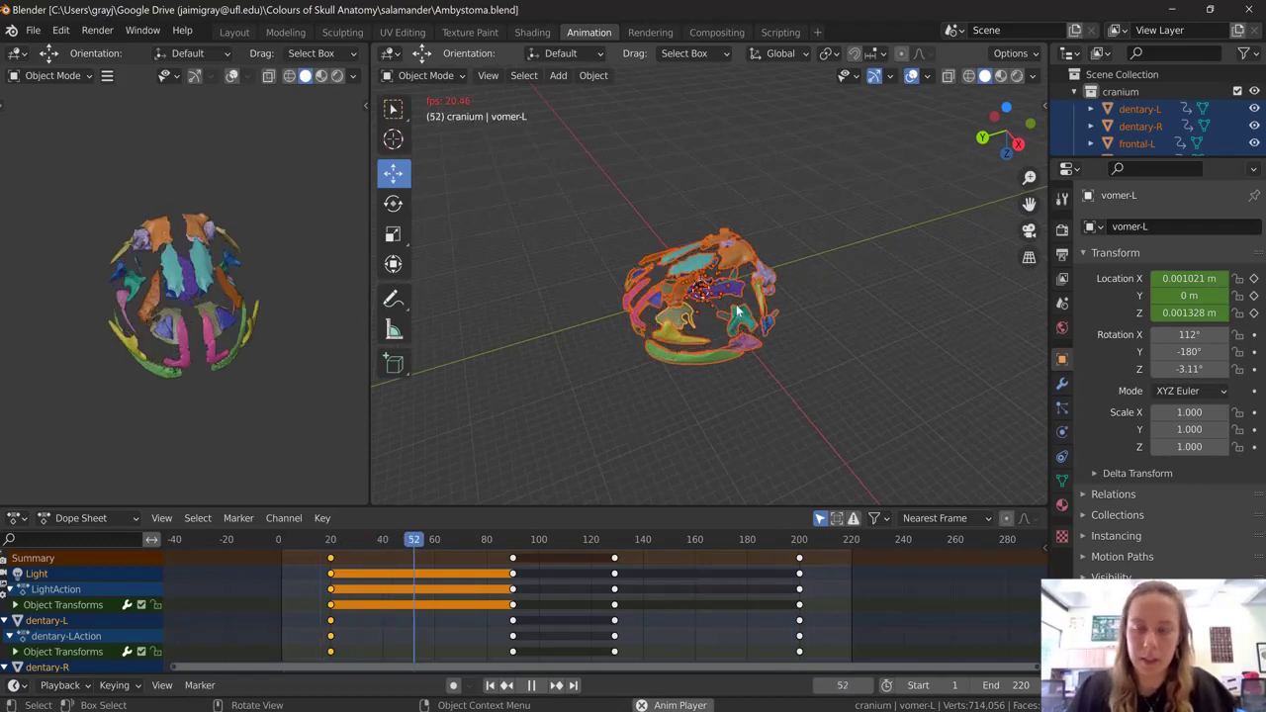
pyautogui.moveTo(698, 325); pyautogui.dragTo(846, 295, button='middle')
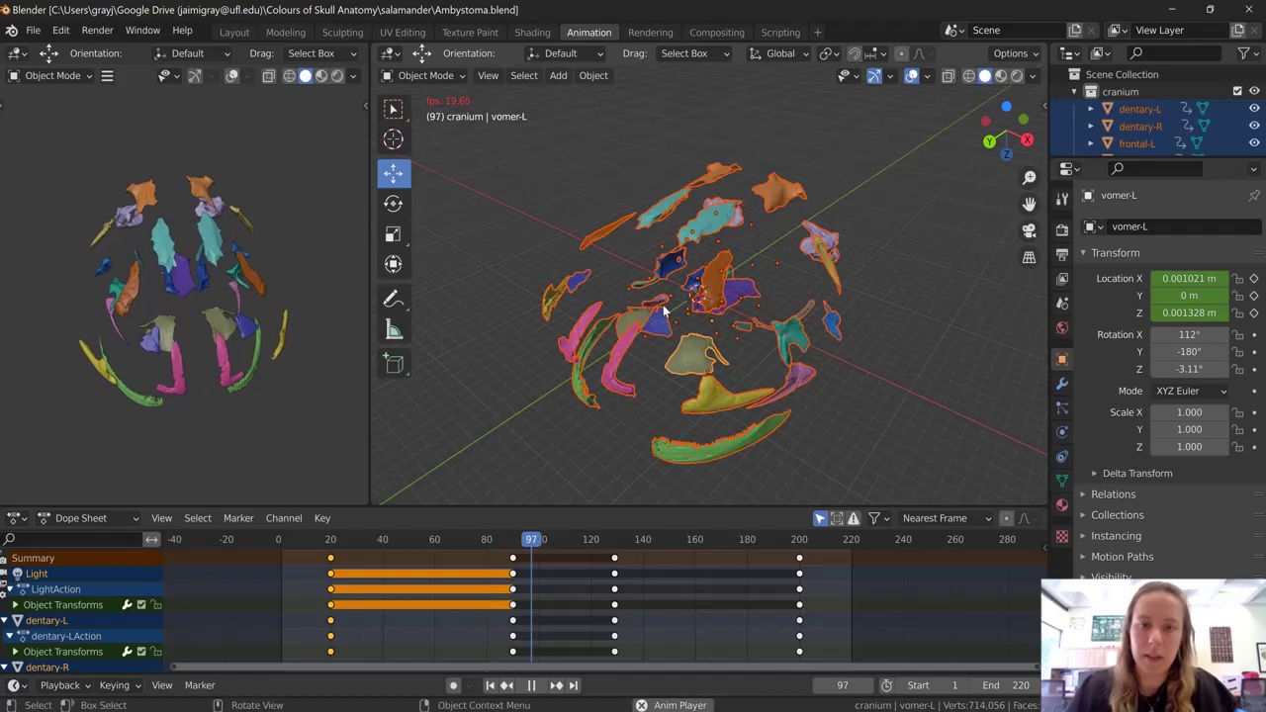
# Activate the Sketchfab add-on in the 3D viewport and widen its sidebar so the login status is readable
pyautogui.click(1045, 104)
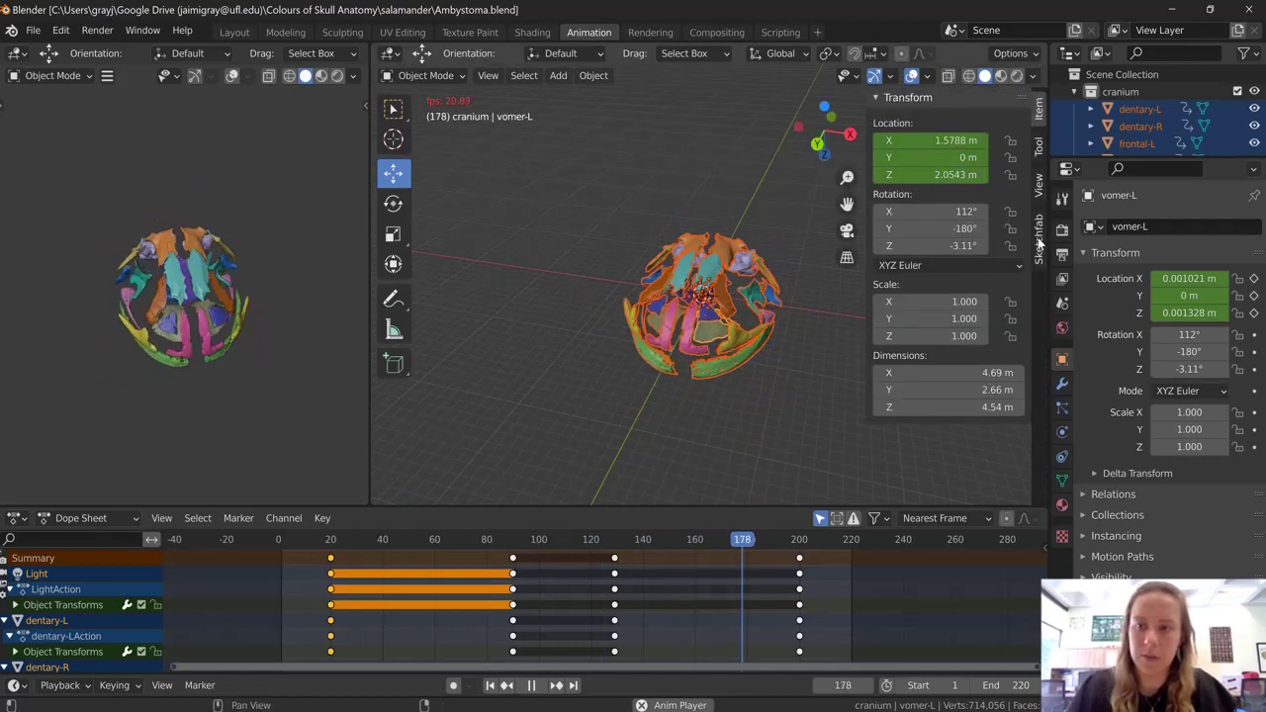
pyautogui.click(1039, 243)
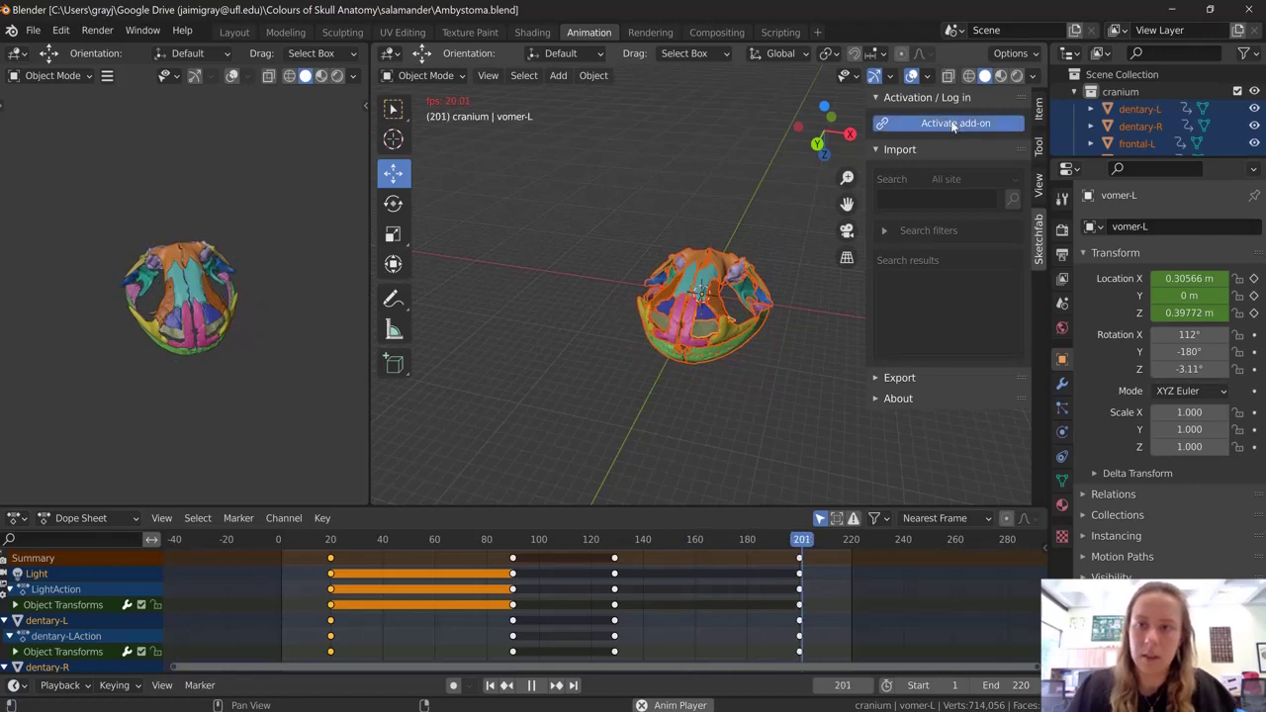
pyautogui.click(964, 124)
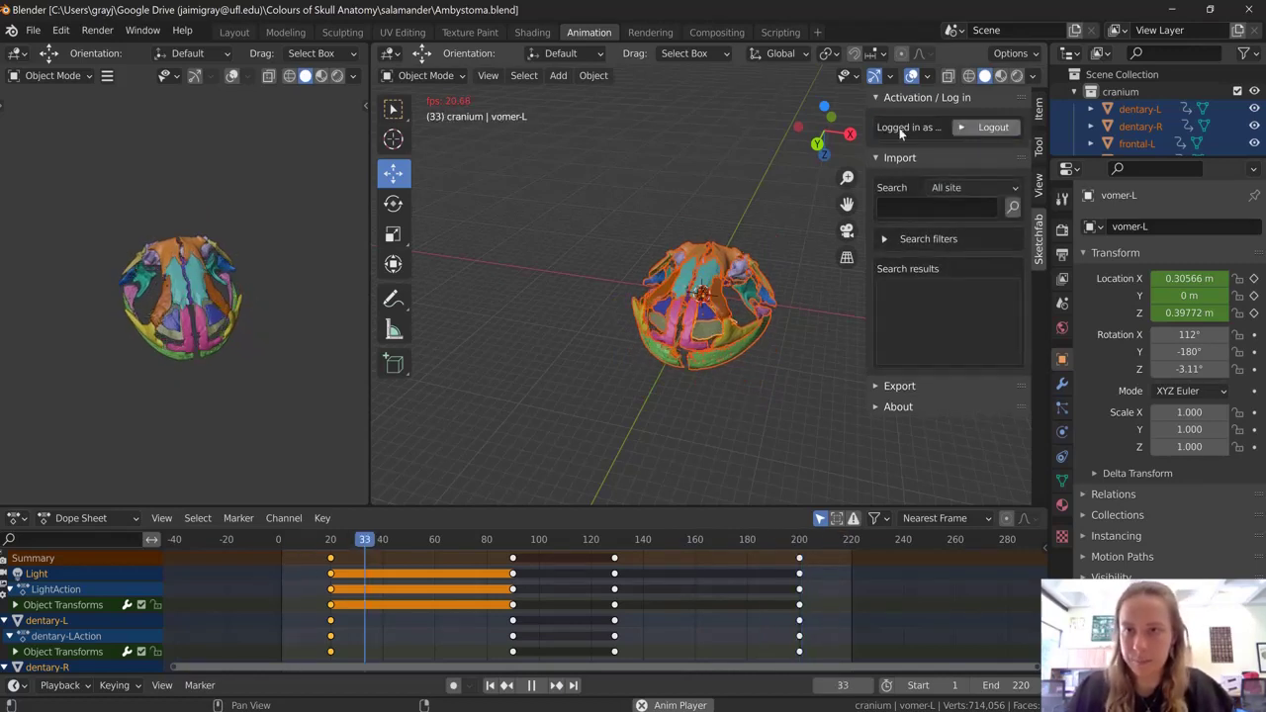
pyautogui.click(861, 137)
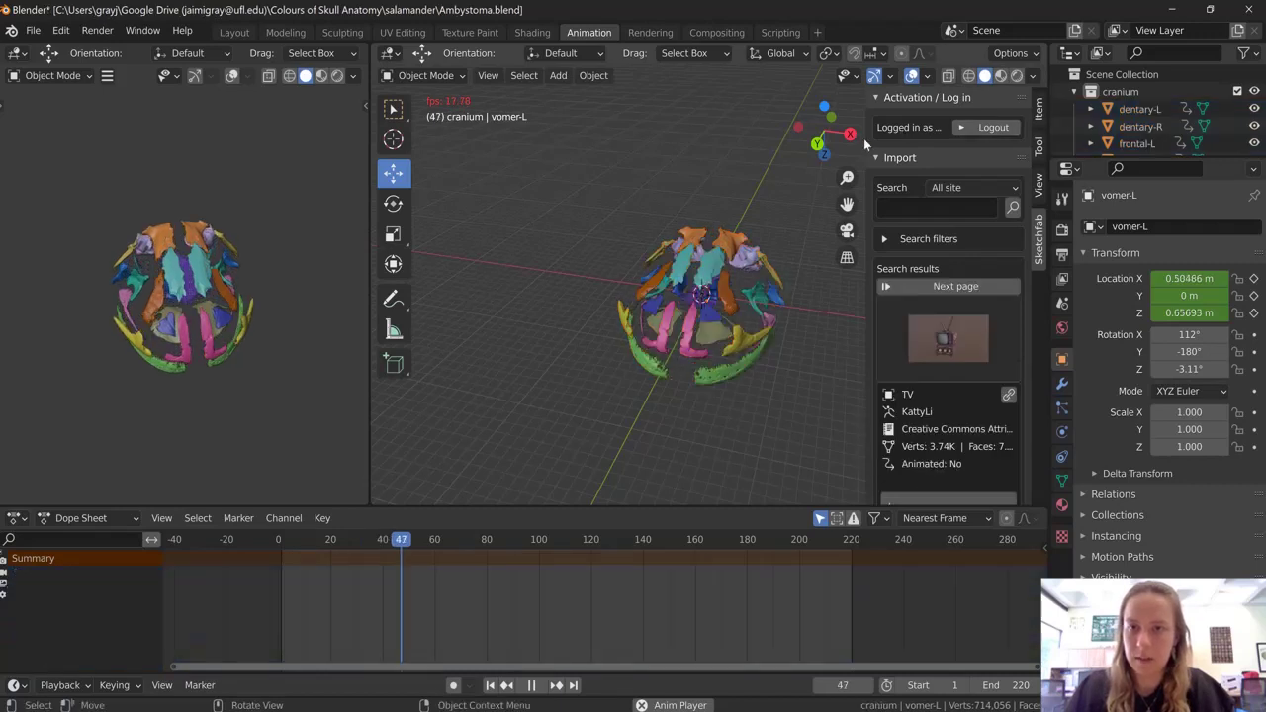
pyautogui.moveTo(805, 138); pyautogui.dragTo(712, 145)
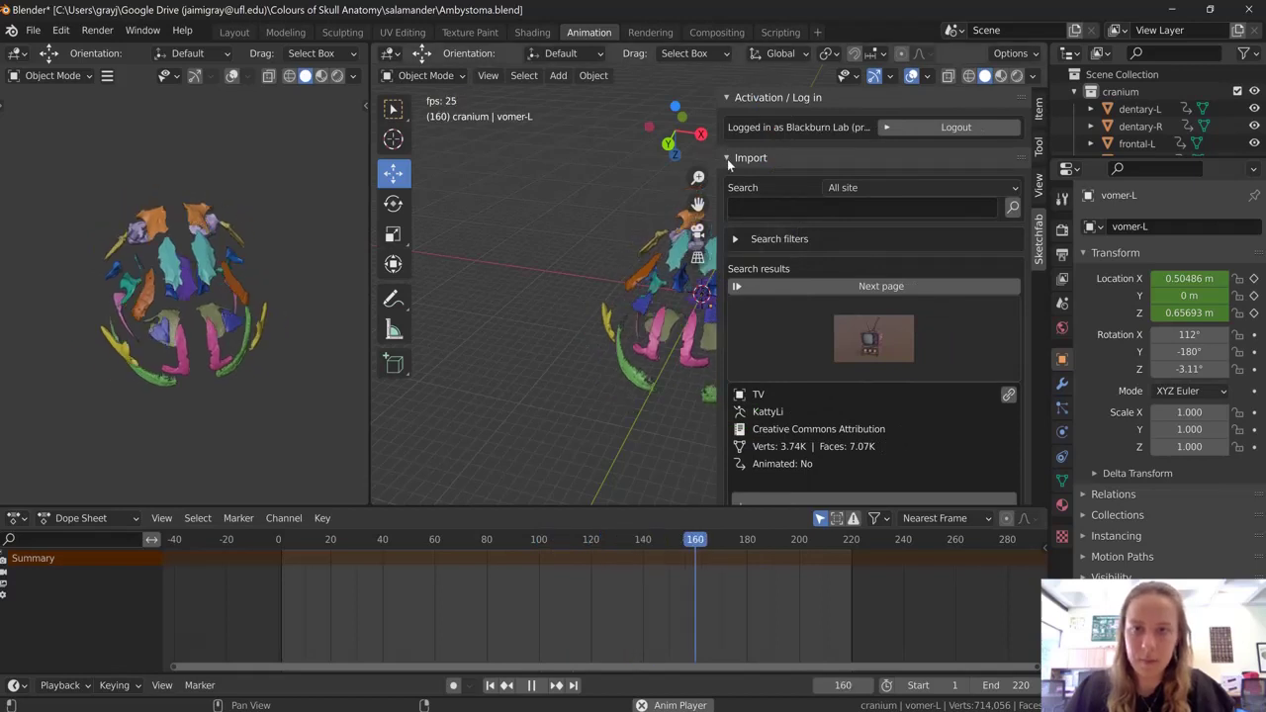
# Collapse the Sketchfab import section, open the export settings and title the model "Spotted Salamander Skull"
pyautogui.click(727, 158)
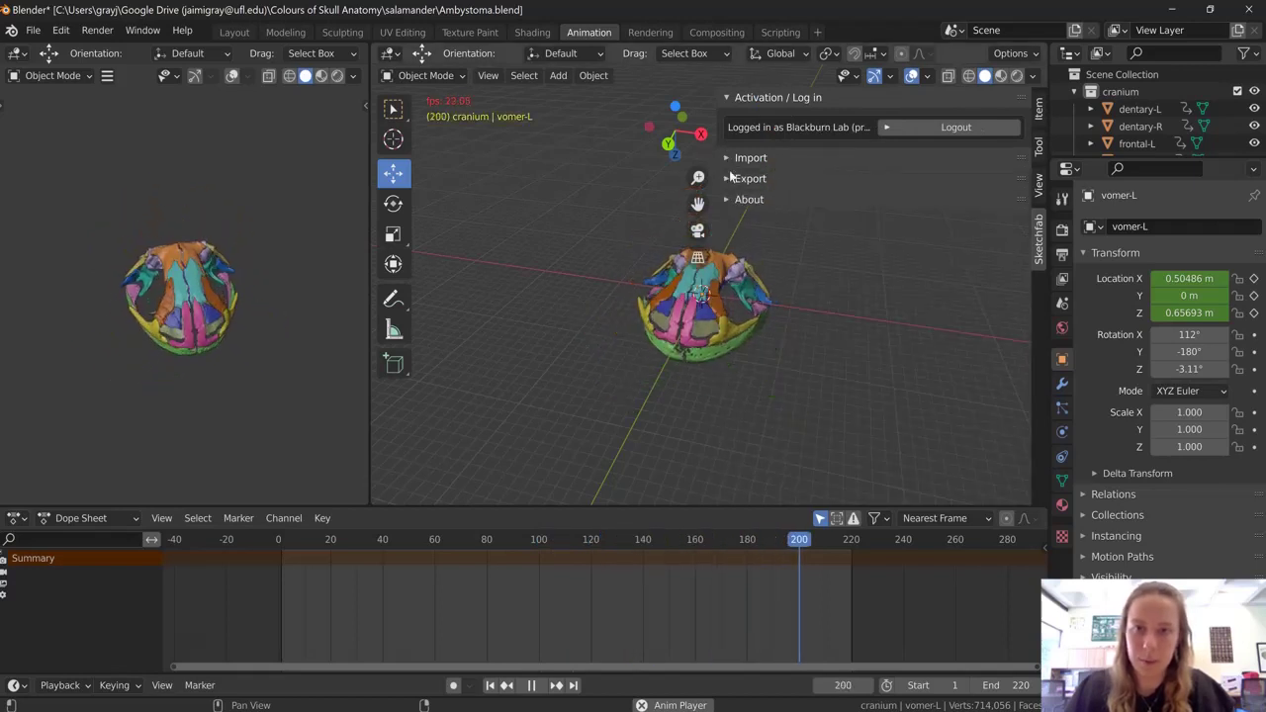
pyautogui.click(734, 178)
pyautogui.click(835, 231)
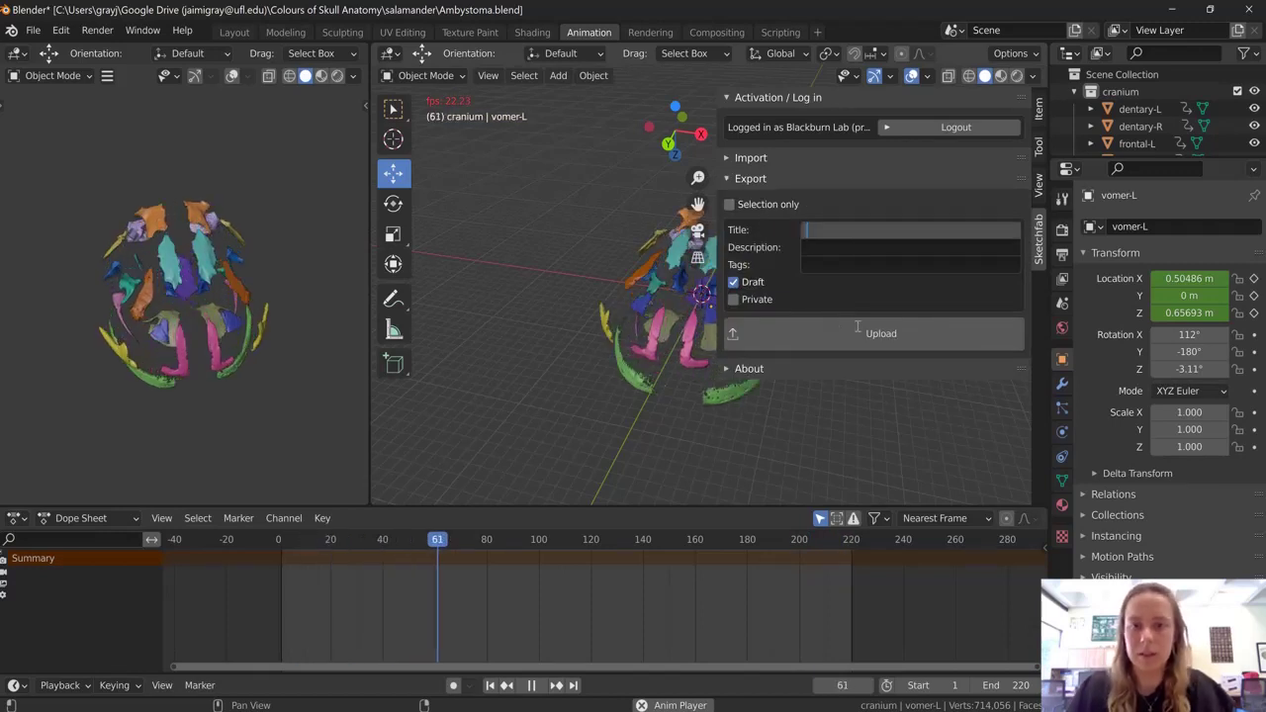
pyautogui.write('S')
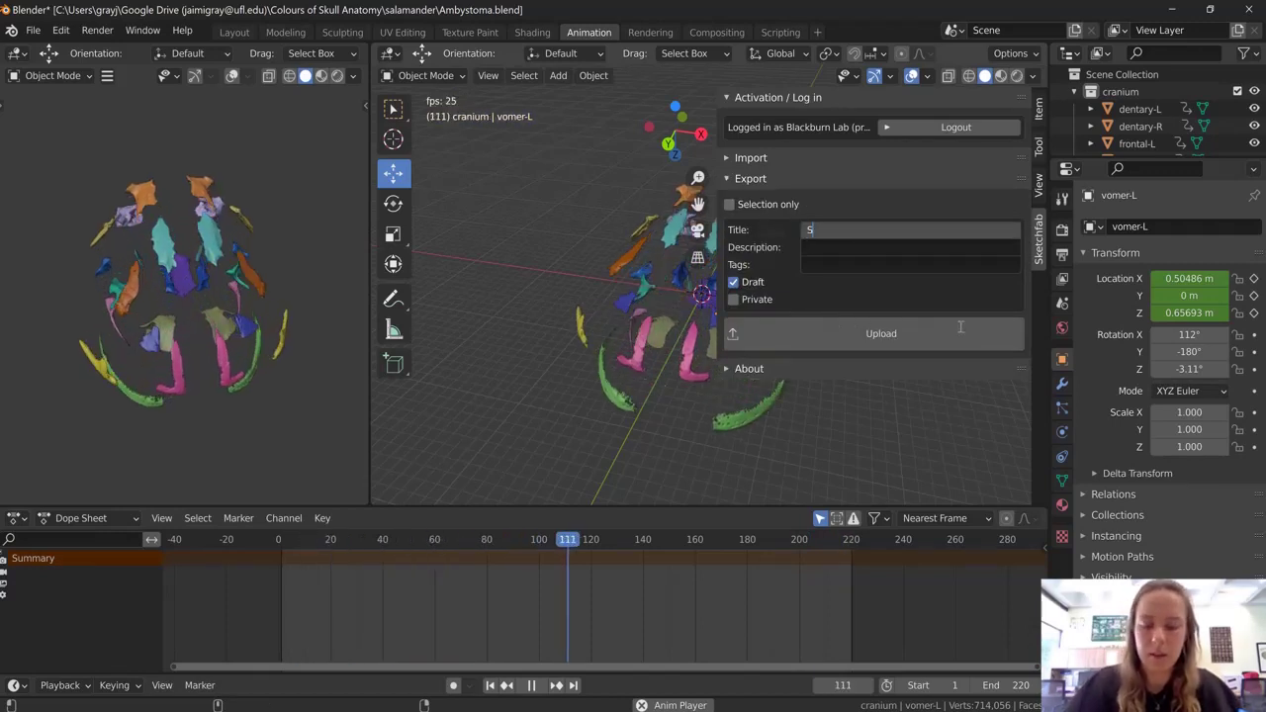
pyautogui.write('potted Sala')
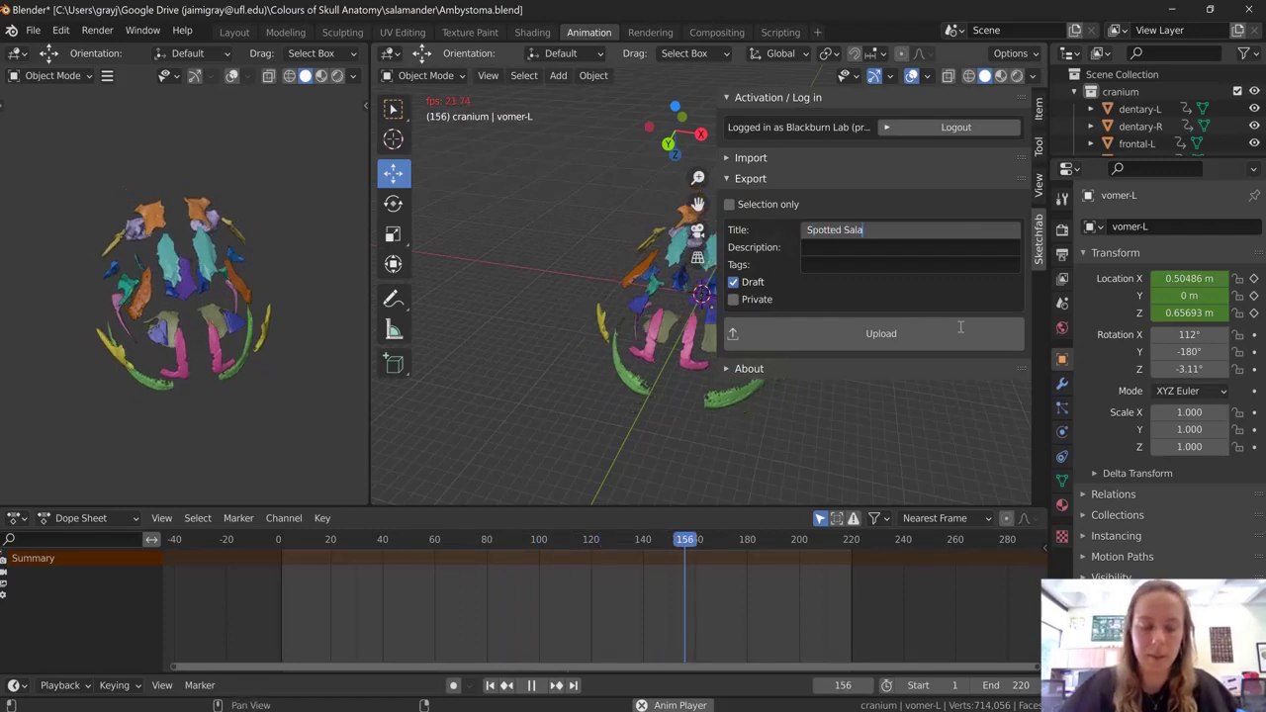
pyautogui.write('mander SKull')
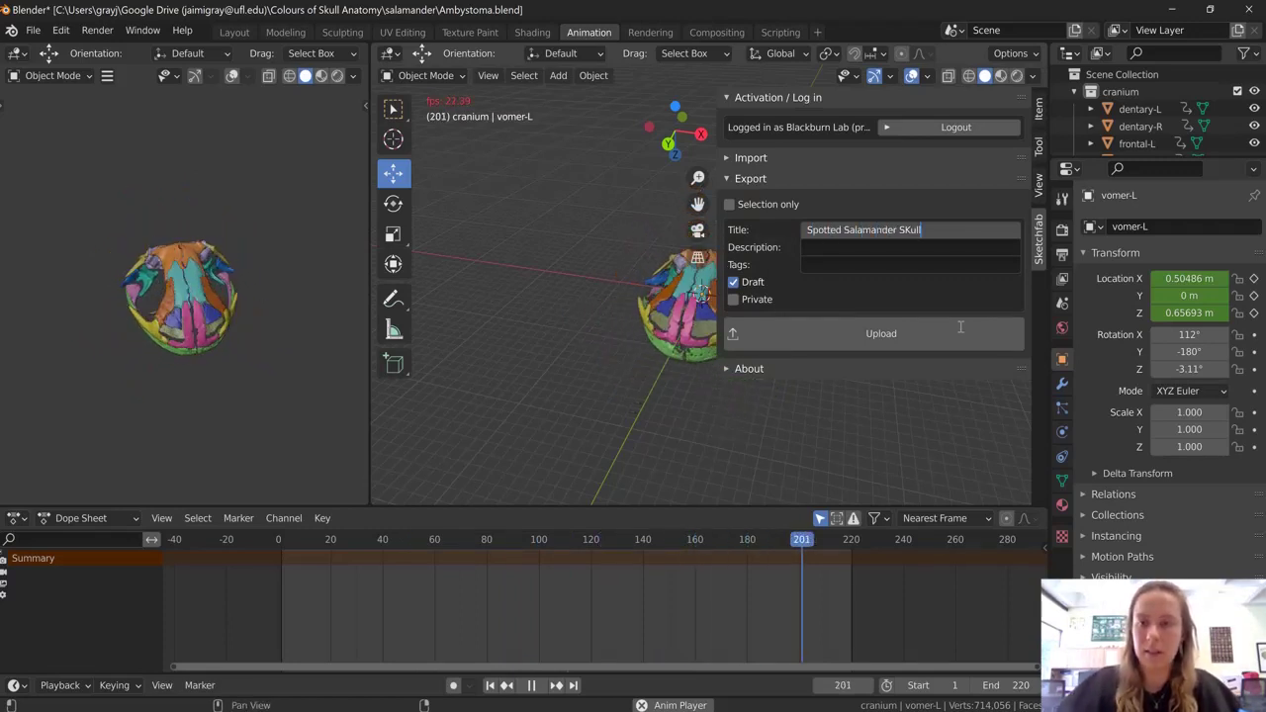
pyautogui.press('BackSpace')
pyautogui.press('BackSpace')
pyautogui.press('BackSpace')
pyautogui.press('BackSpace')
pyautogui.write('k')
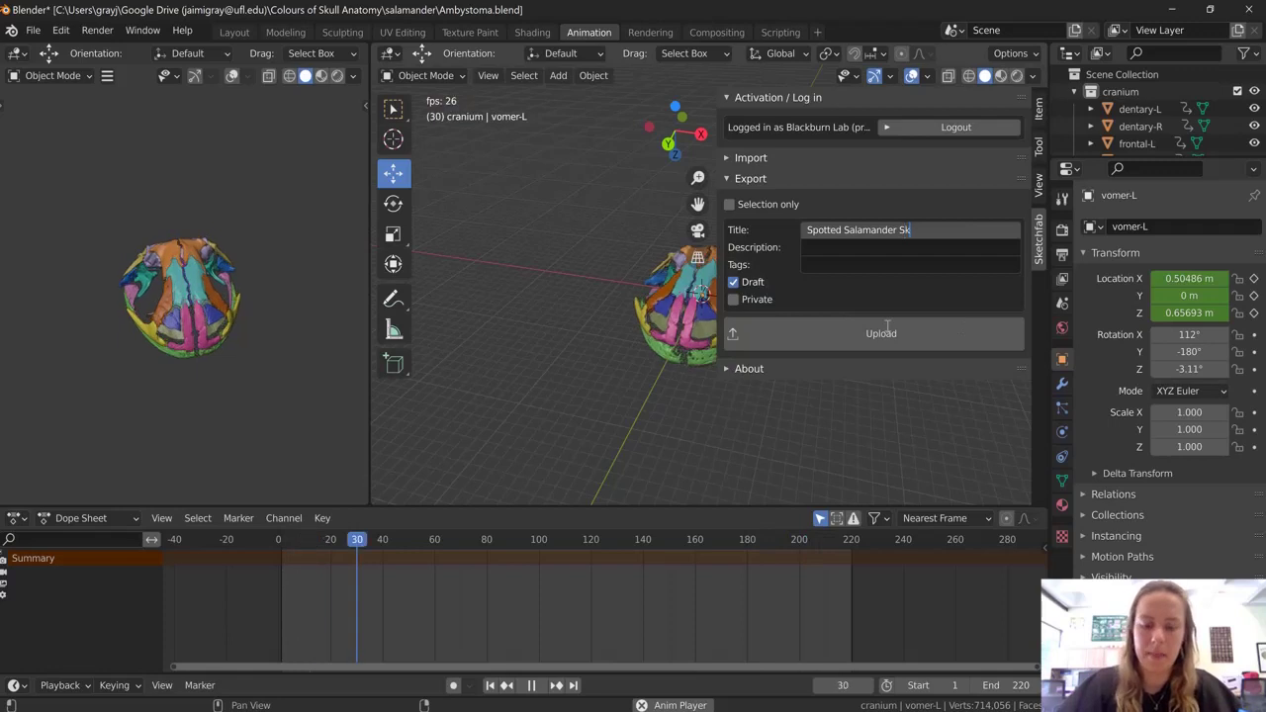
pyautogui.write('ull')
pyautogui.press('Return')
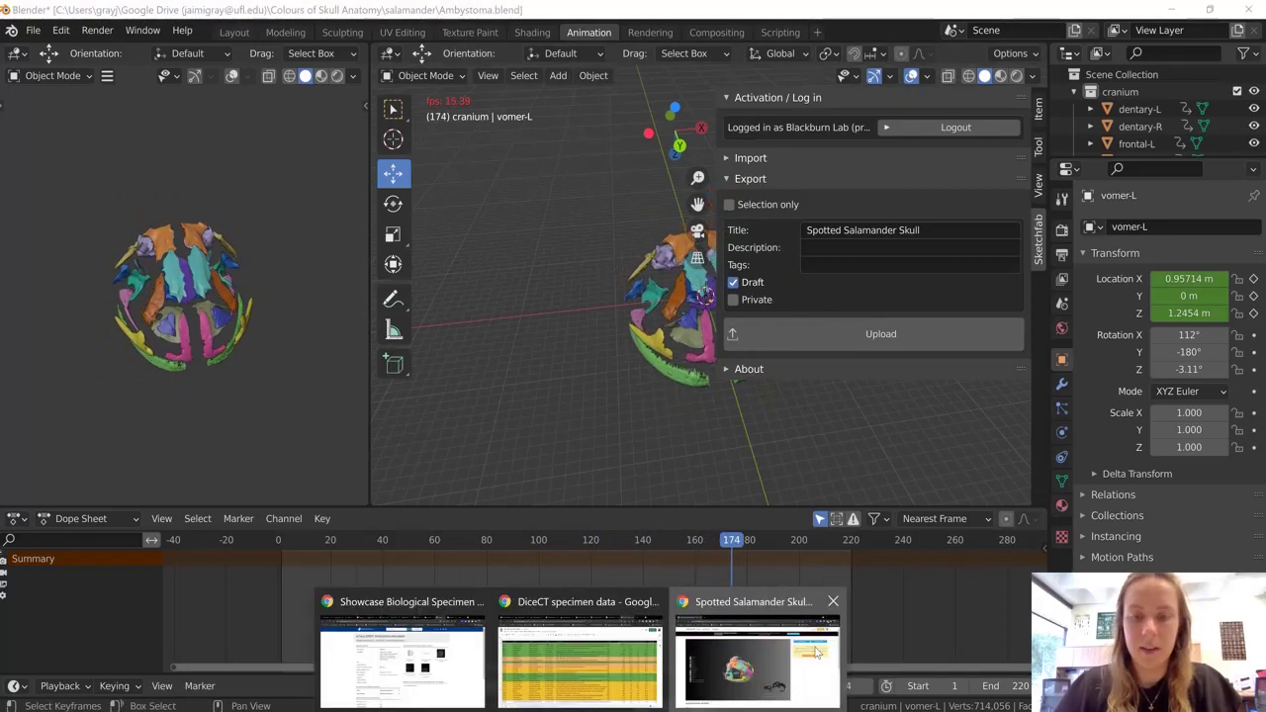
# Switch to the browser's Sketchfab page of the Spotted Salamander Skull draft, read its description and rotate the animated, annotated model
pyautogui.click(817, 651)
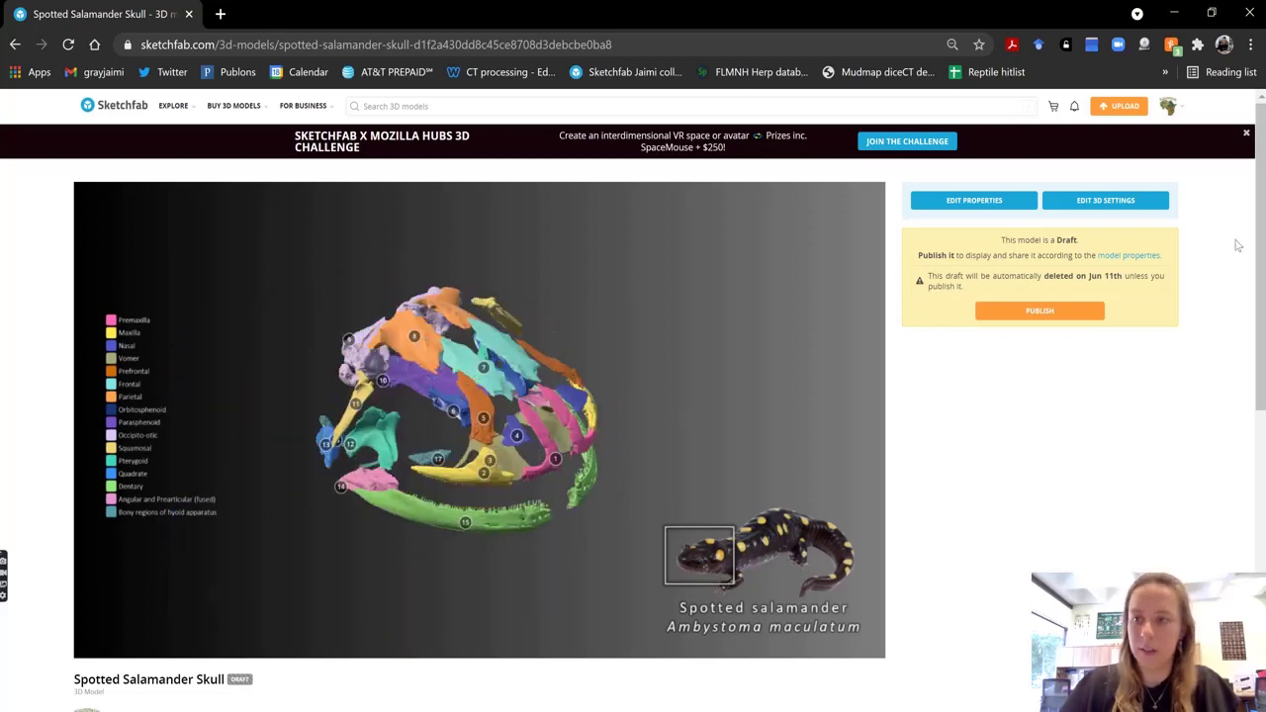
pyautogui.scroll(-2, 1237, 246)
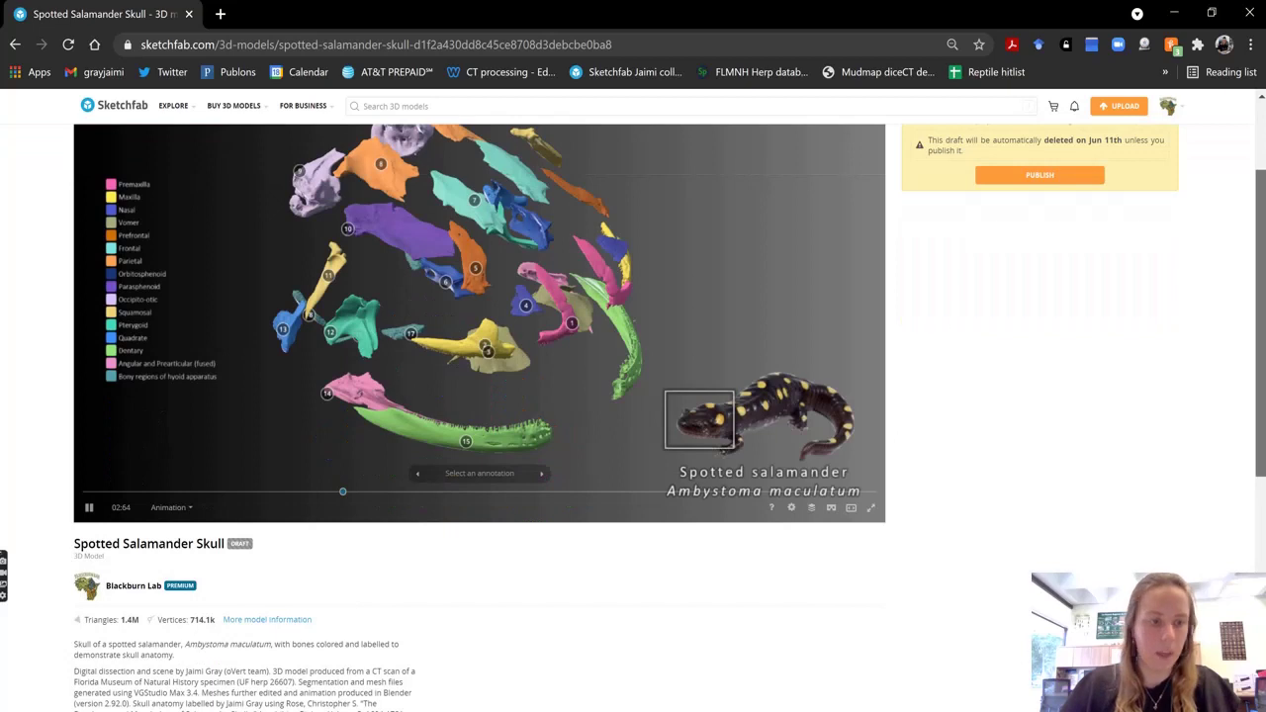
pyautogui.scroll(-2, 95, 653)
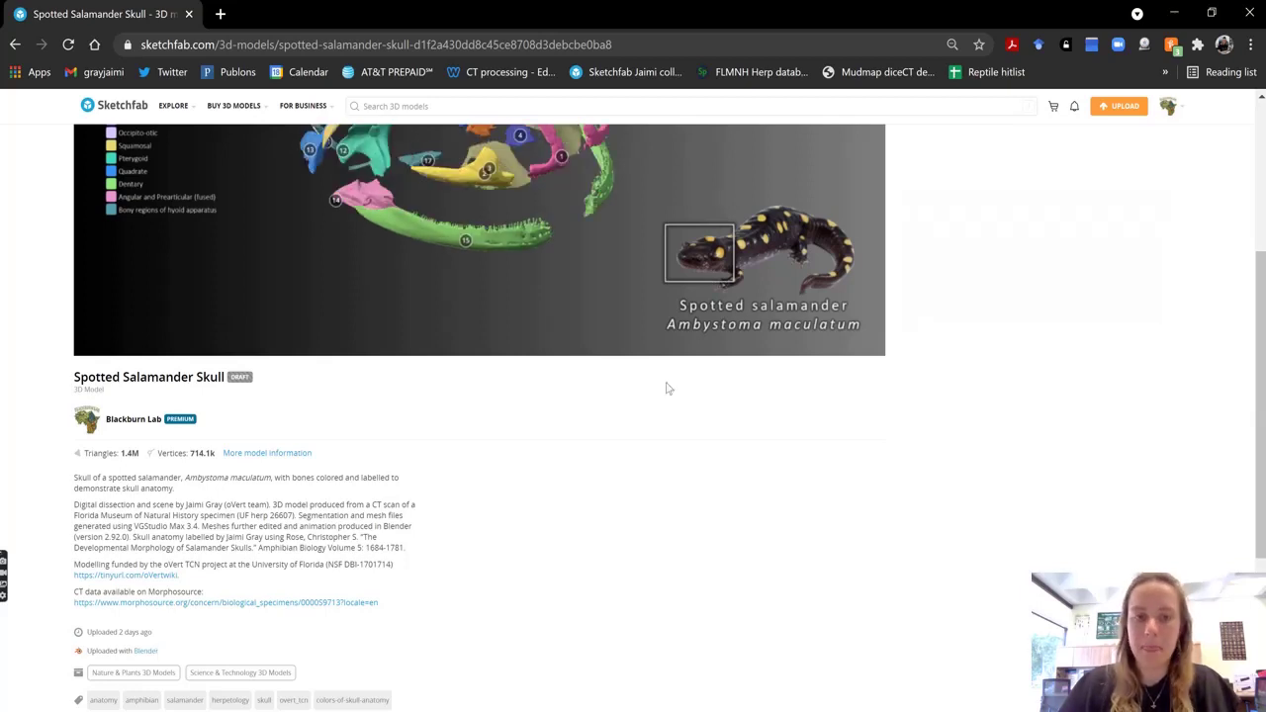
pyautogui.scroll(3, 666, 389)
pyautogui.moveTo(636, 379); pyautogui.dragTo(366, 465)
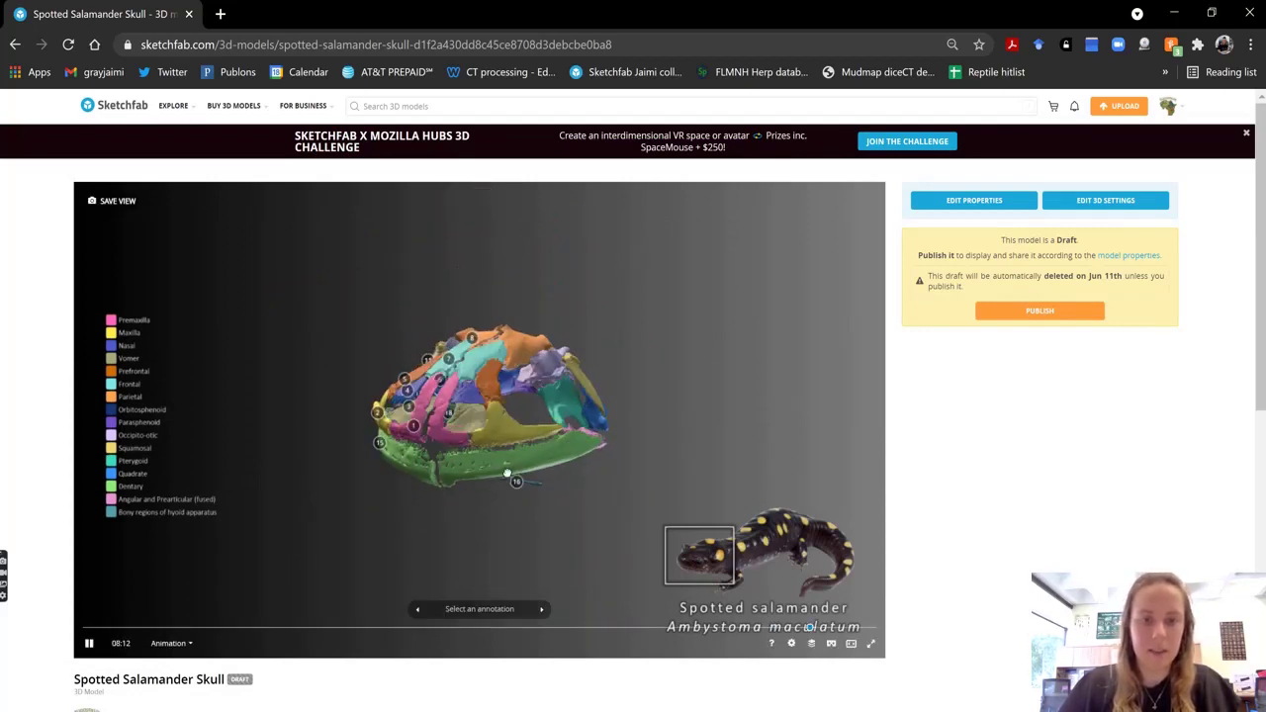
pyautogui.moveTo(506, 475); pyautogui.dragTo(561, 489)
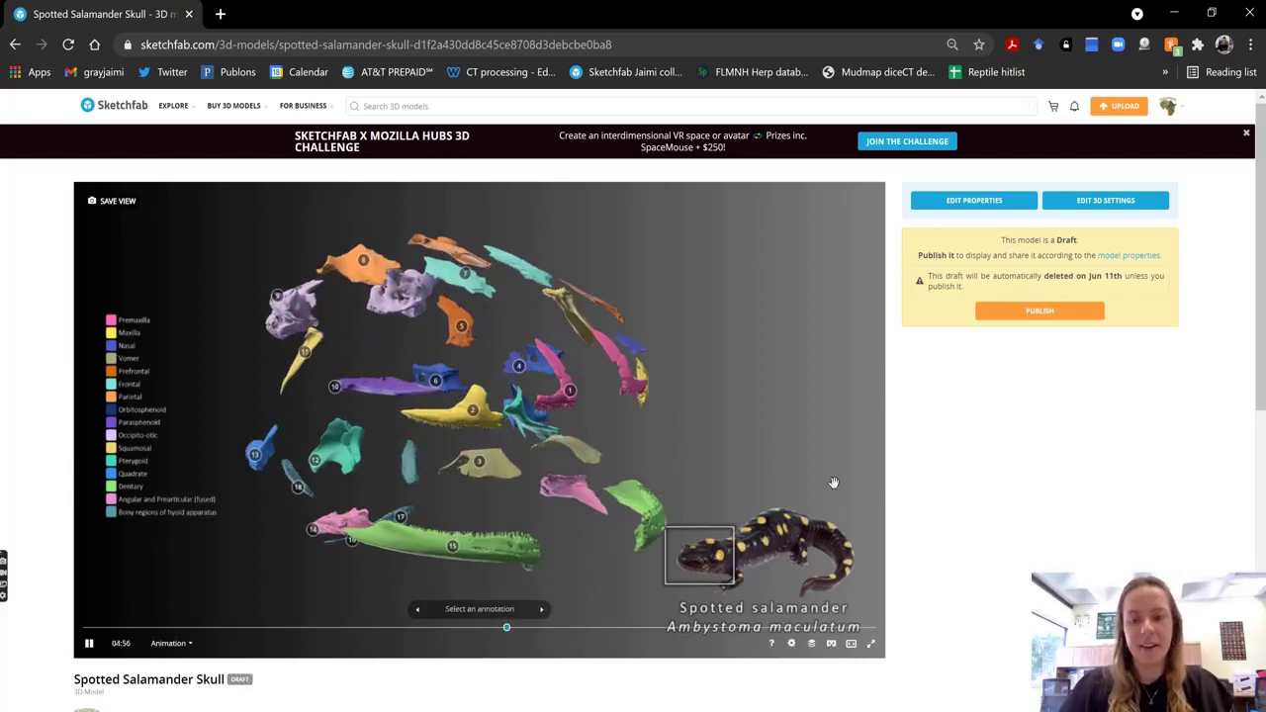
pyautogui.click(930, 709)
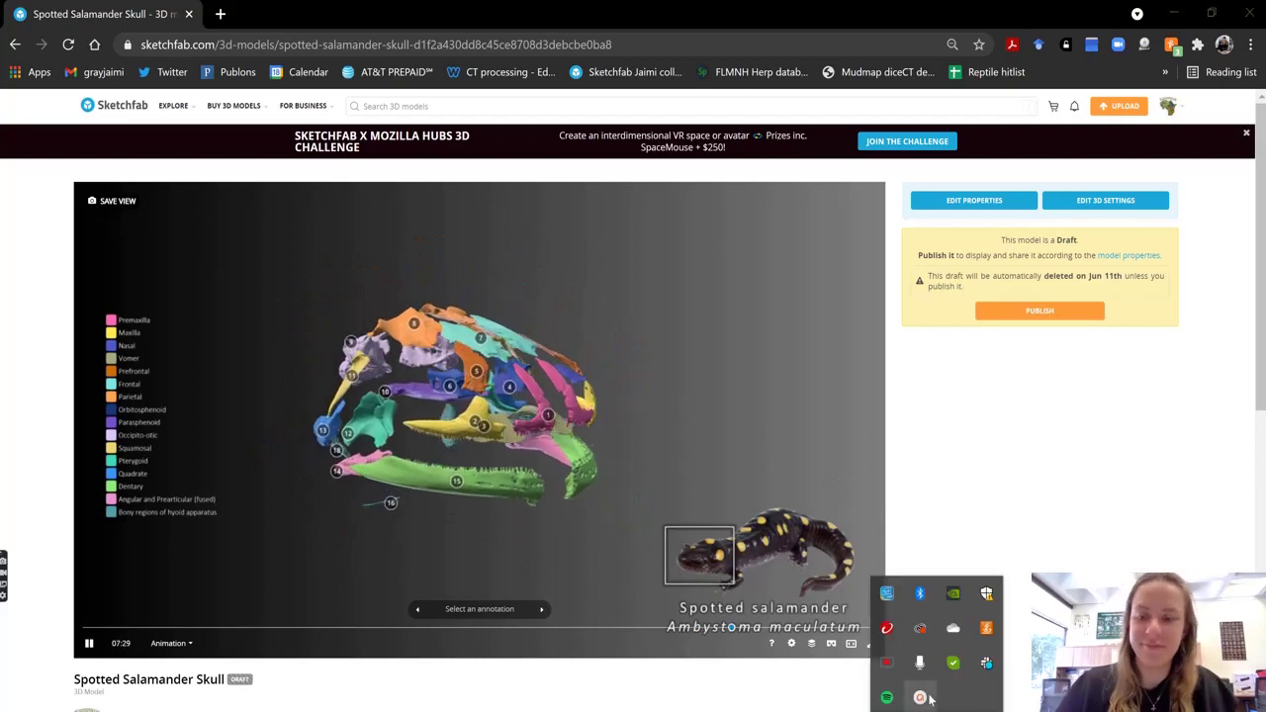